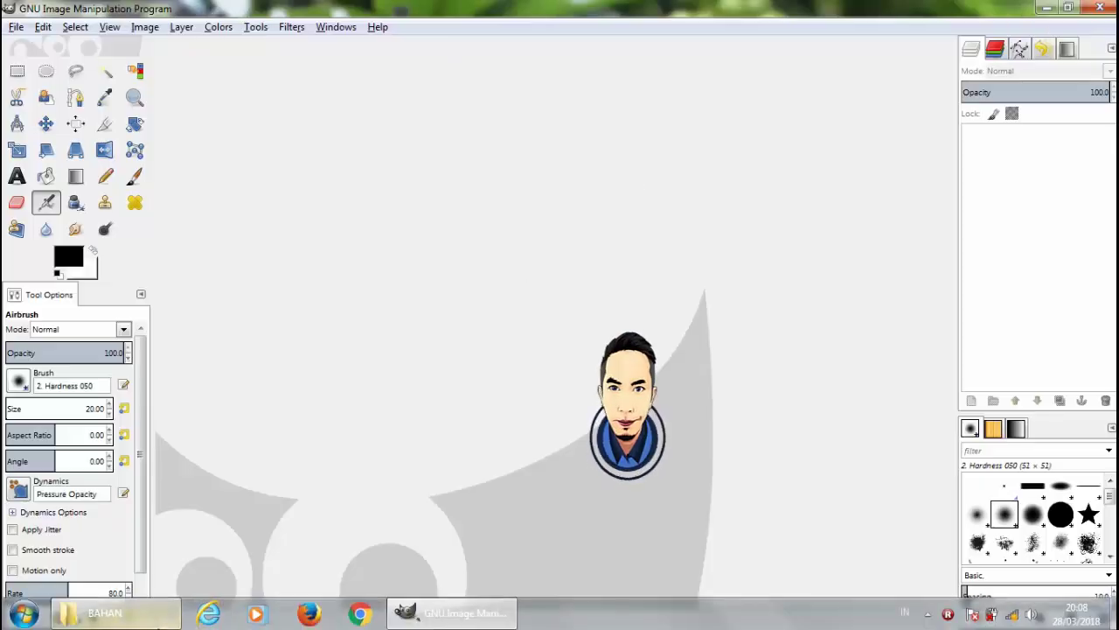
Open bahan (1).jpg, the wooden-post-in-water photo, from the BAHAN folder as the base image.
{"action": "left_click", "coordinate": [105, 612]}
{"action": "left_click_drag", "start_coordinate": [512, 267], "coordinate": [257, 352]}
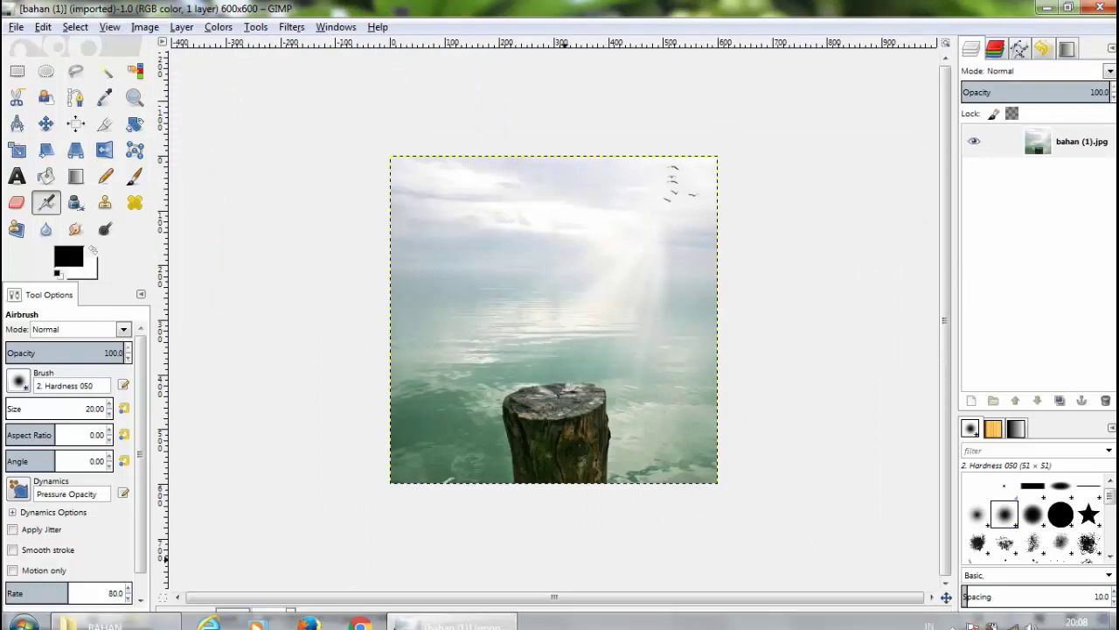
Add the three-snail image bahan (3).png as a layer and lock its aspect ratio for scaling.
{"action": "left_click", "coordinate": [337, 617]}
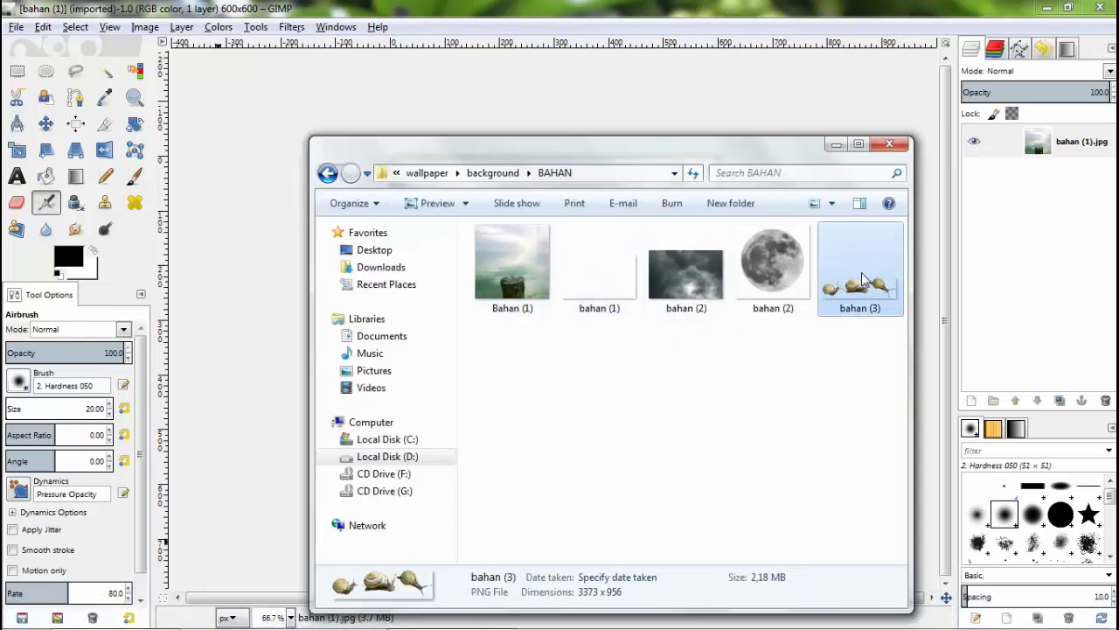
{"action": "left_click_drag", "start_coordinate": [868, 266], "coordinate": [796, 94]}
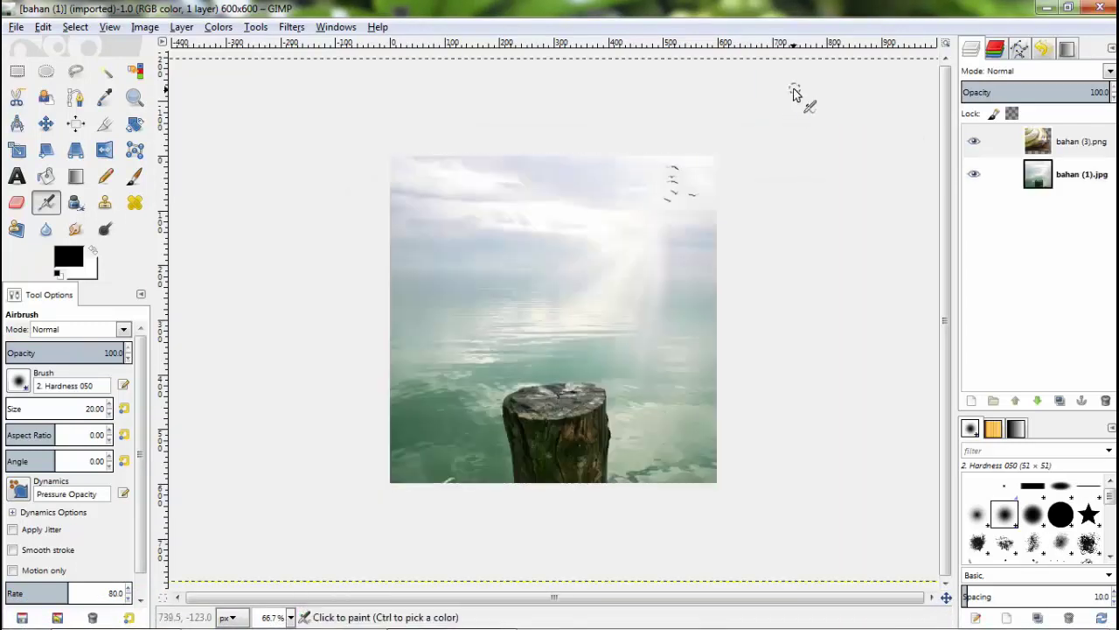
{"action": "key", "text": "shift+s"}
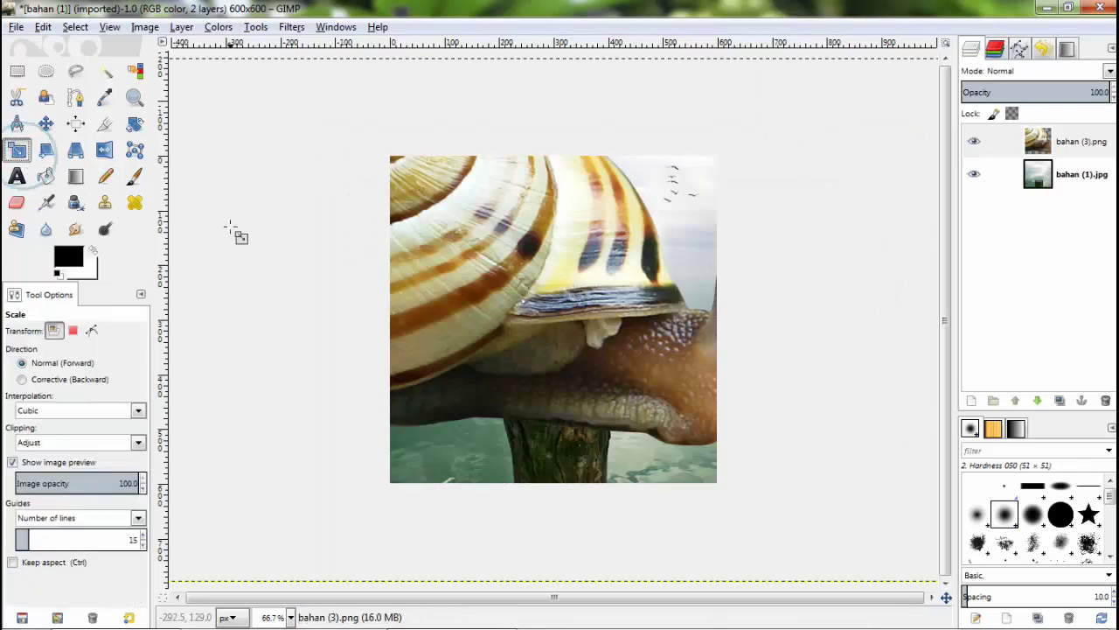
{"action": "left_click", "coordinate": [240, 236]}
{"action": "left_click_drag", "start_coordinate": [273, 111], "coordinate": [668, 455]}
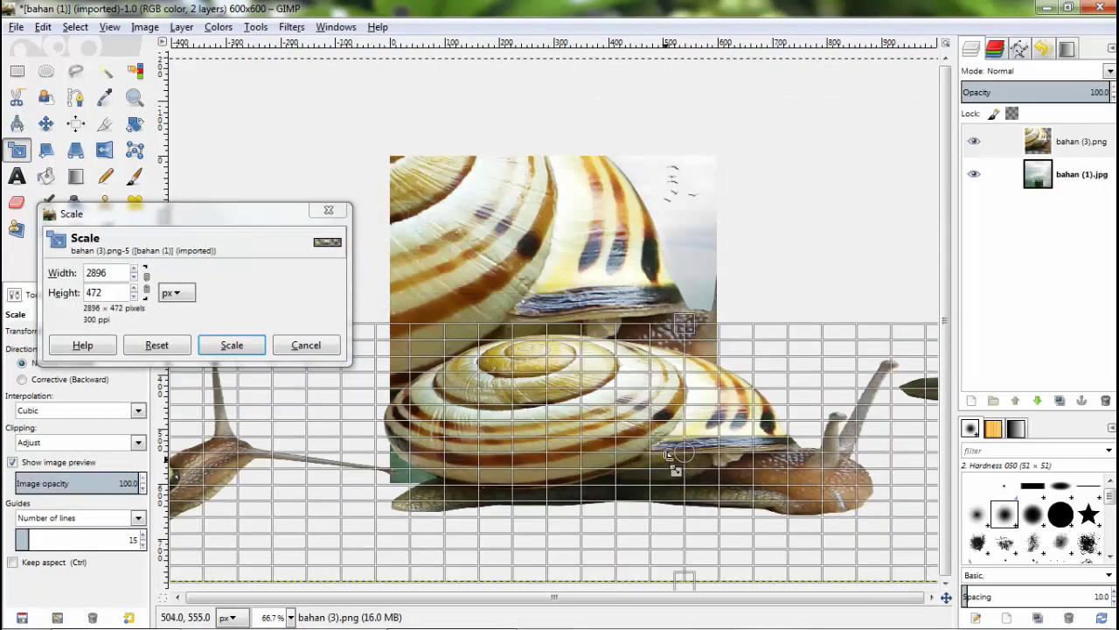
{"action": "left_click", "coordinate": [307, 344]}
{"action": "left_click", "coordinate": [375, 339]}
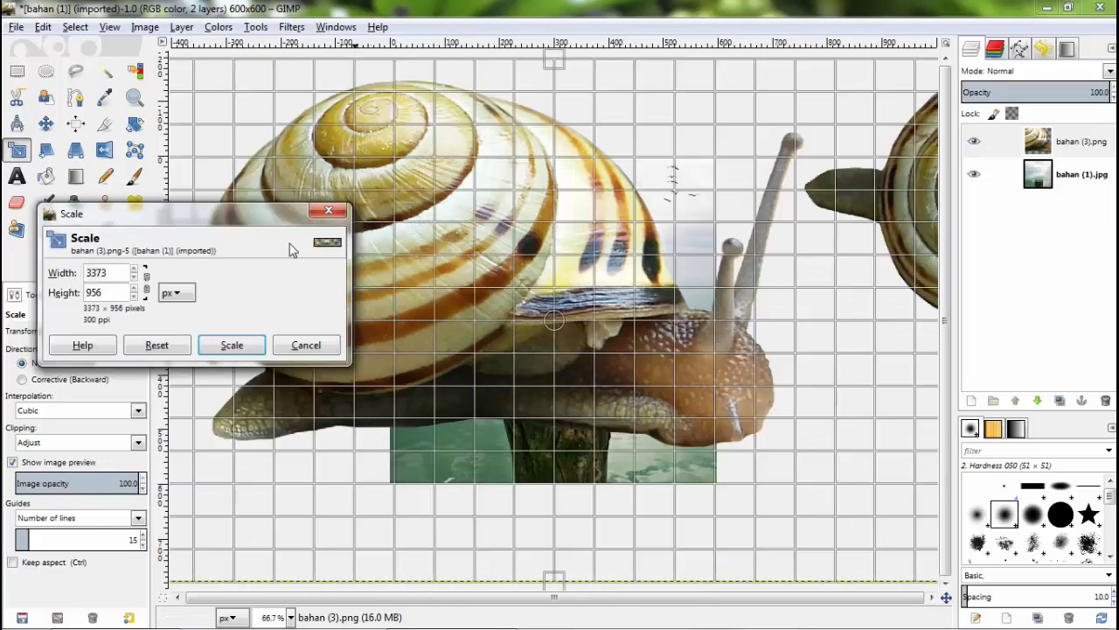
{"action": "left_click", "coordinate": [146, 284]}
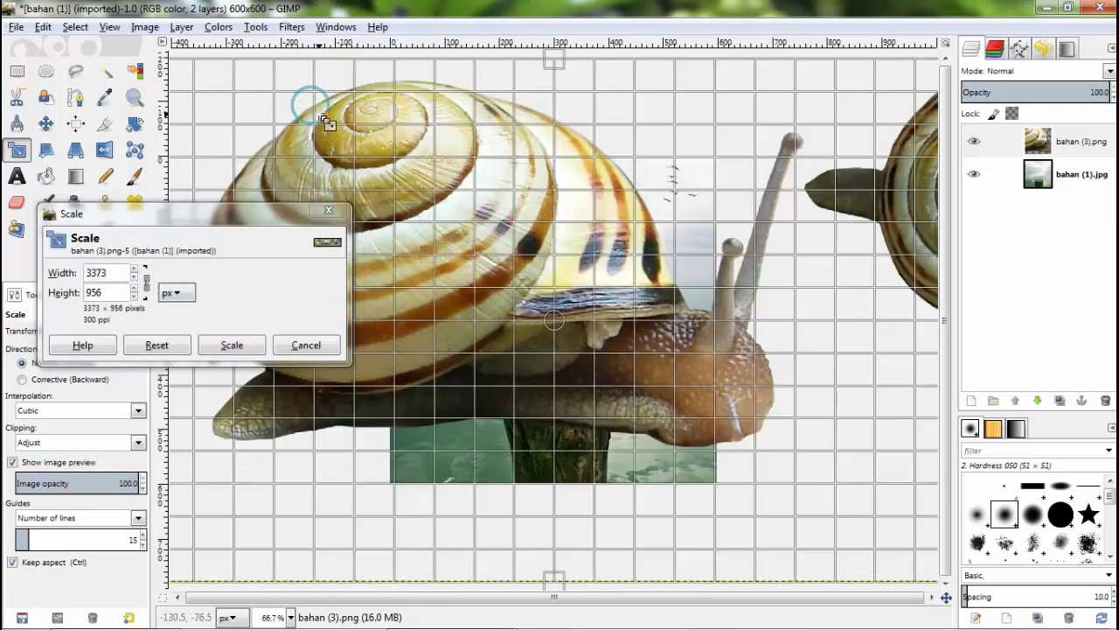
Scale the snail layer down to about 870×247 and position it over the photo.
{"action": "mouse_move", "coordinate": [310, 103]}
{"action": "left_mouse_down"}
{"action": "mouse_move", "coordinate": [681, 374]}
{"action": "mouse_move", "coordinate": [410, 141]}
{"action": "left_mouse_up"}
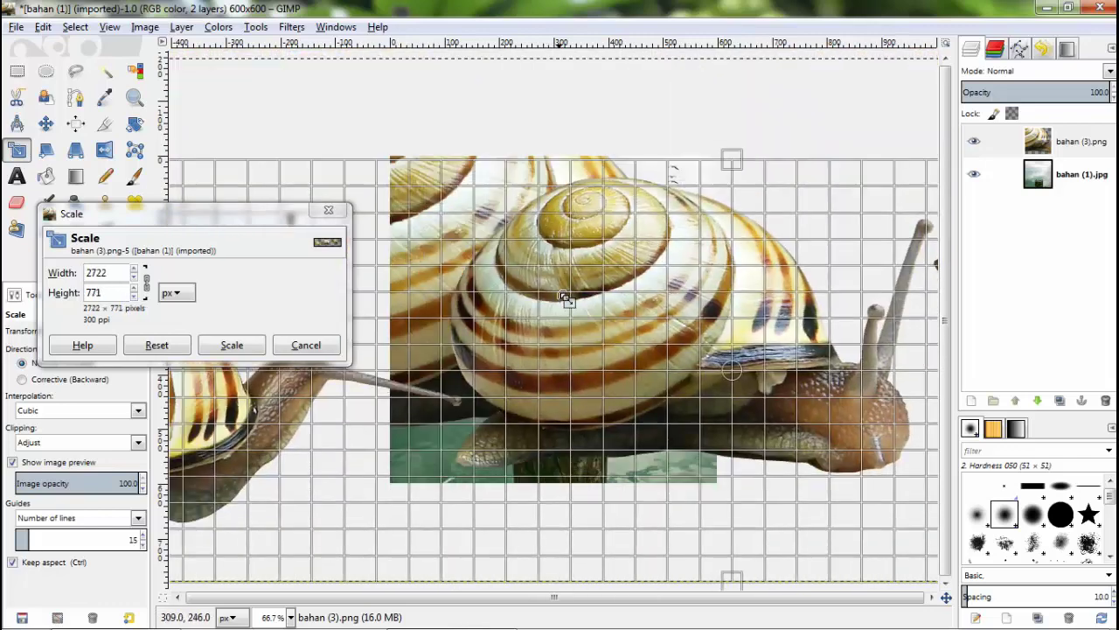
{"action": "mouse_move", "coordinate": [339, 100]}
{"action": "left_mouse_down"}
{"action": "mouse_move", "coordinate": [781, 503]}
{"action": "mouse_move", "coordinate": [382, 258]}
{"action": "left_mouse_up"}
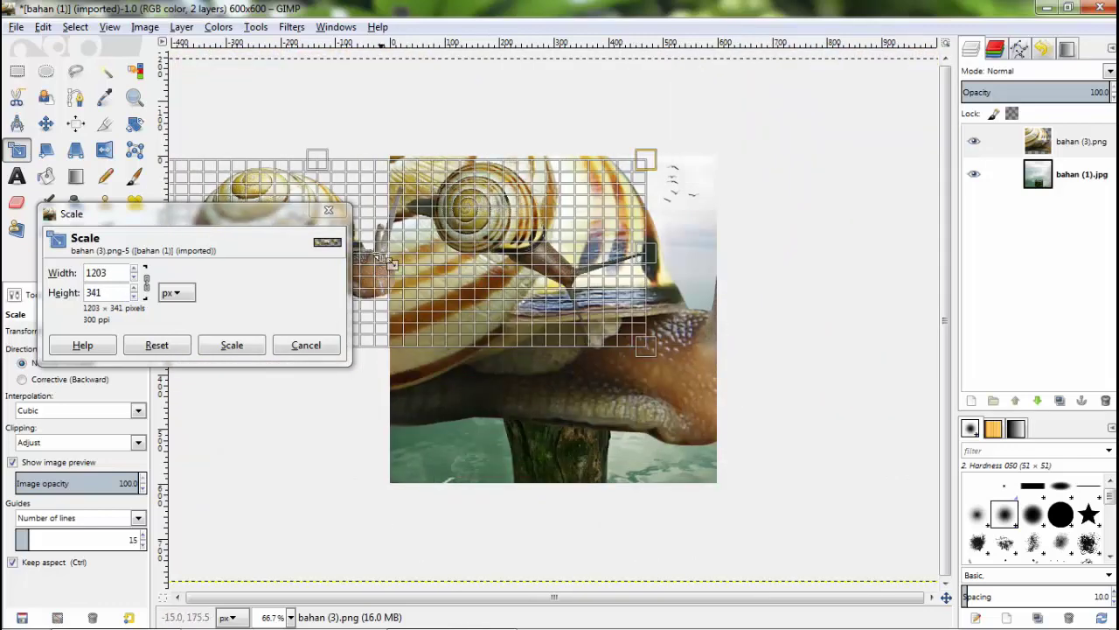
{"action": "left_click_drag", "start_coordinate": [290, 212], "coordinate": [279, 291]}
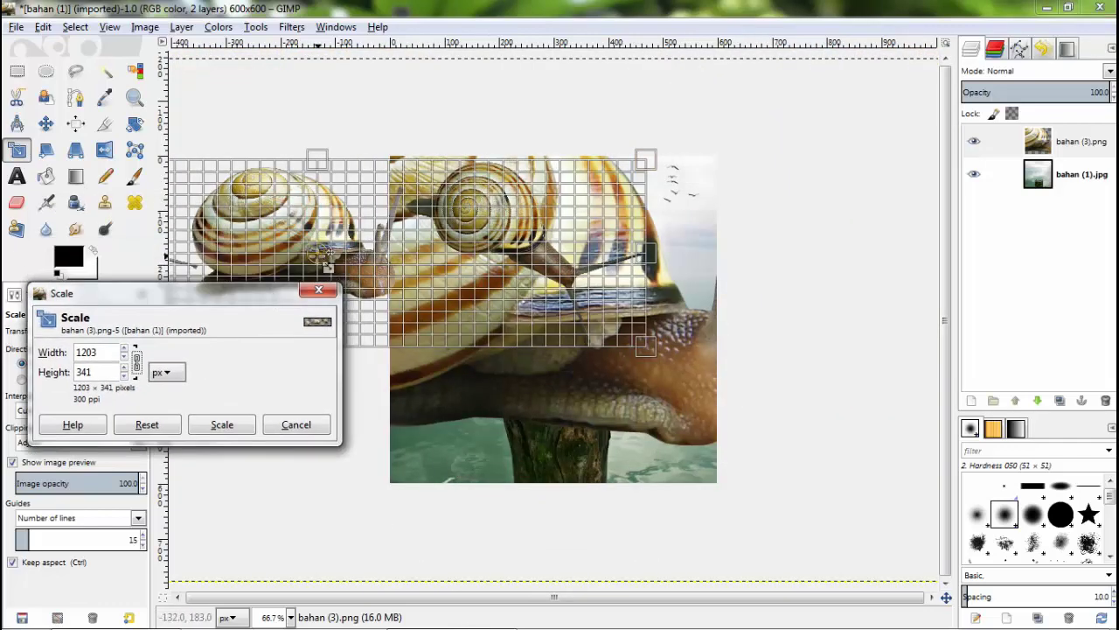
{"action": "left_click_drag", "start_coordinate": [315, 256], "coordinate": [647, 337]}
{"action": "mouse_move", "coordinate": [724, 416]}
{"action": "left_mouse_down"}
{"action": "mouse_move", "coordinate": [689, 355]}
{"action": "mouse_move", "coordinate": [652, 332]}
{"action": "left_mouse_up"}
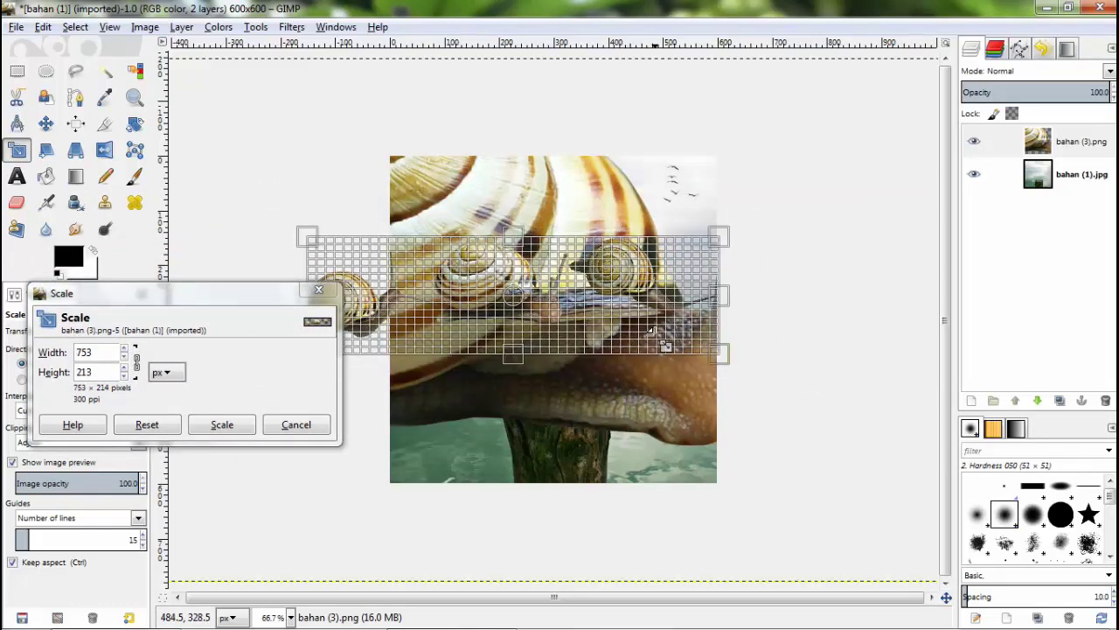
{"action": "left_click", "coordinate": [252, 434]}
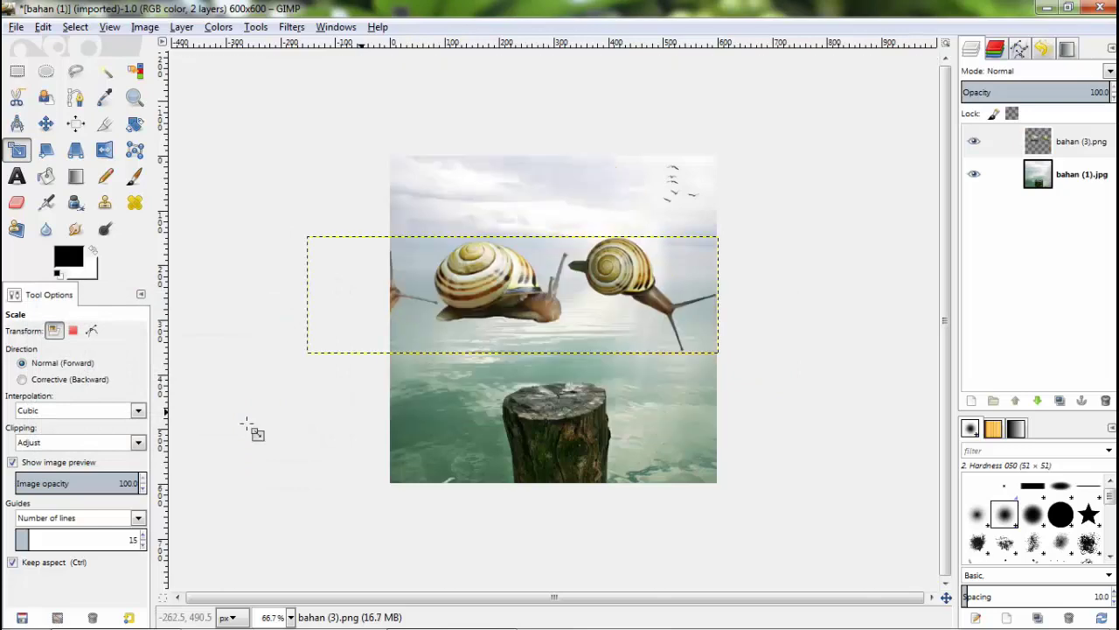
Shrink the snails further to 570×163, then to the final 502×144.
{"action": "left_click_drag", "start_coordinate": [394, 273], "coordinate": [463, 294]}
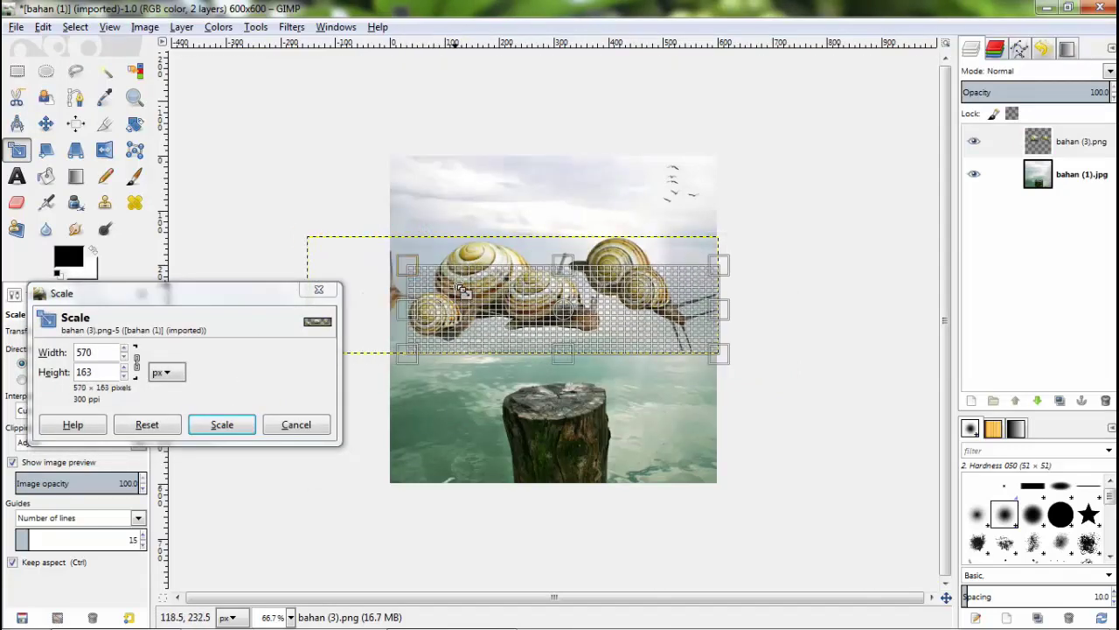
{"action": "left_click", "coordinate": [201, 426]}
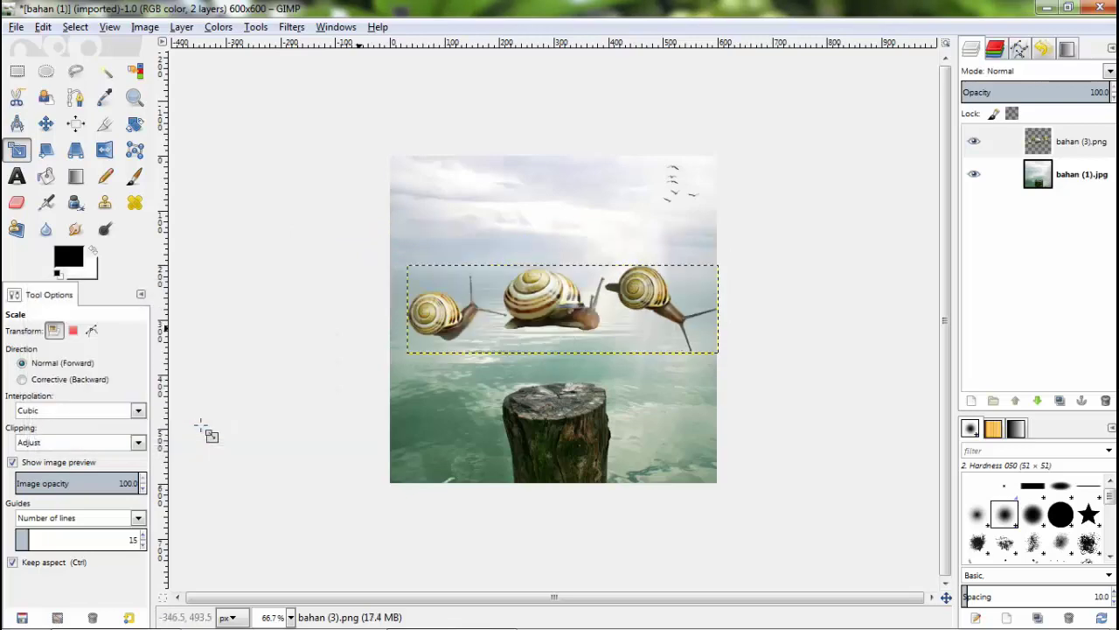
{"action": "left_click", "coordinate": [437, 320]}
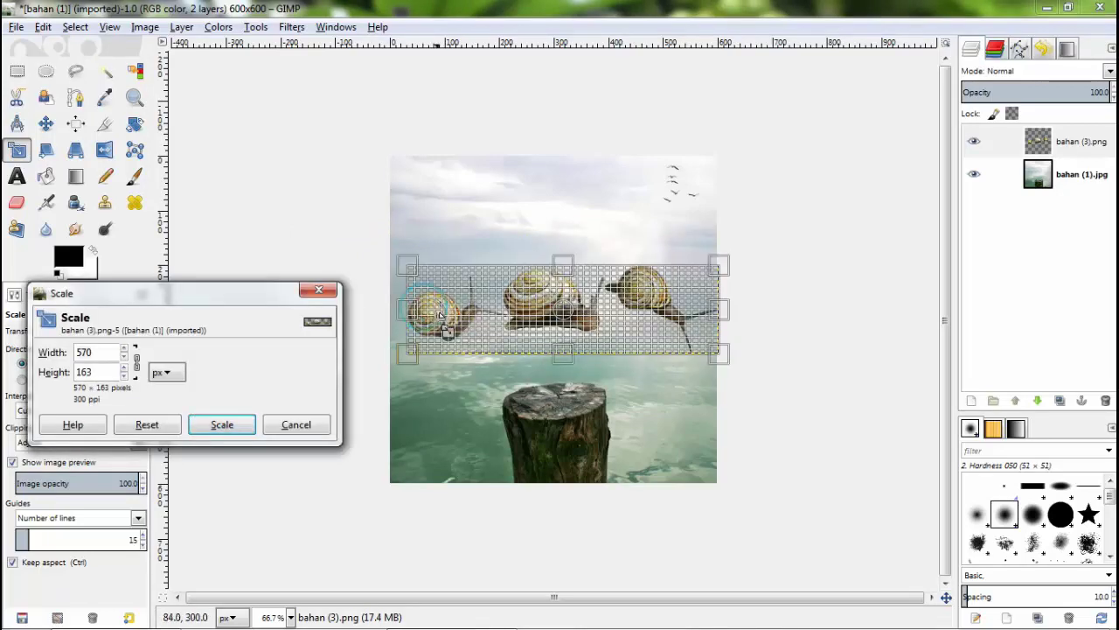
{"action": "left_click_drag", "start_coordinate": [619, 352], "coordinate": [615, 342]}
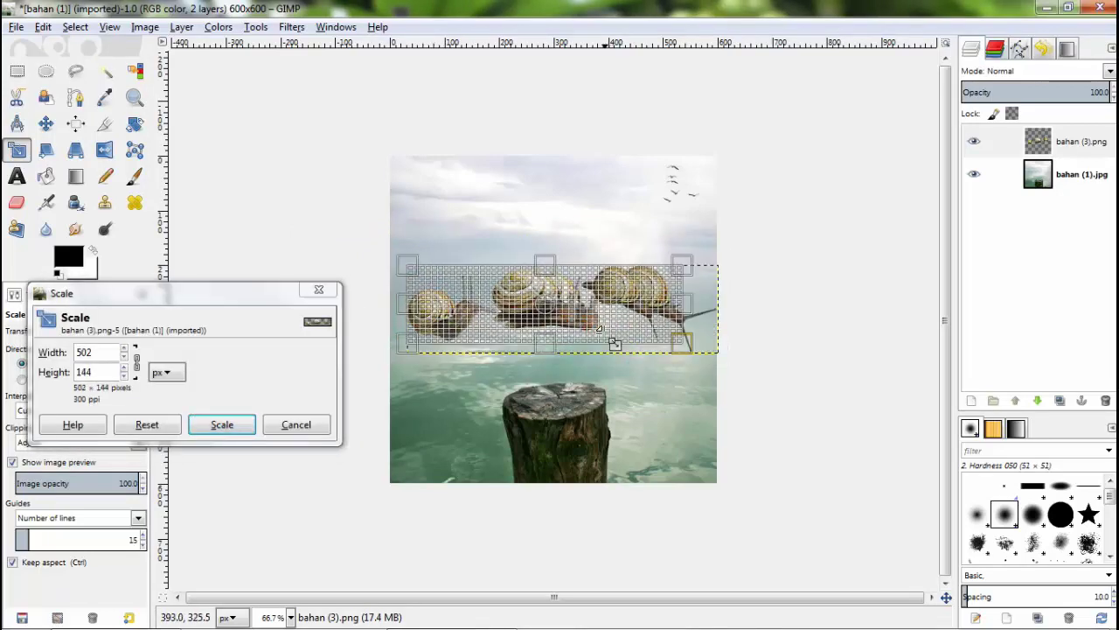
{"action": "left_click", "coordinate": [222, 426]}
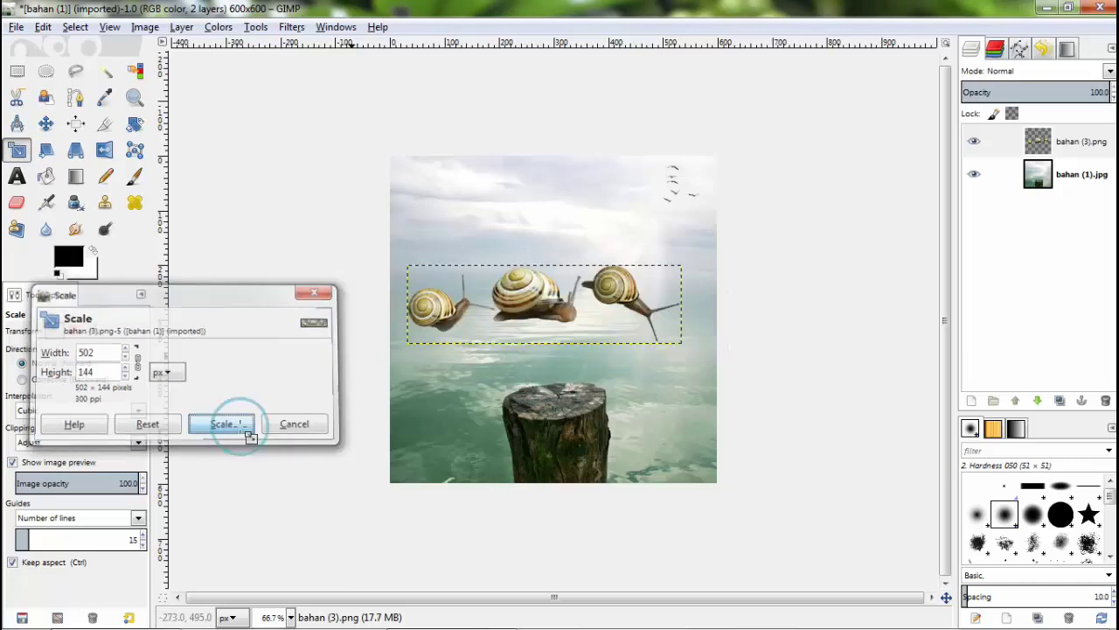
Trace a free-select outline around the right snail and back beside the middle snail.
{"action": "left_click", "coordinate": [75, 71]}
{"action": "left_click", "coordinate": [600, 250]}
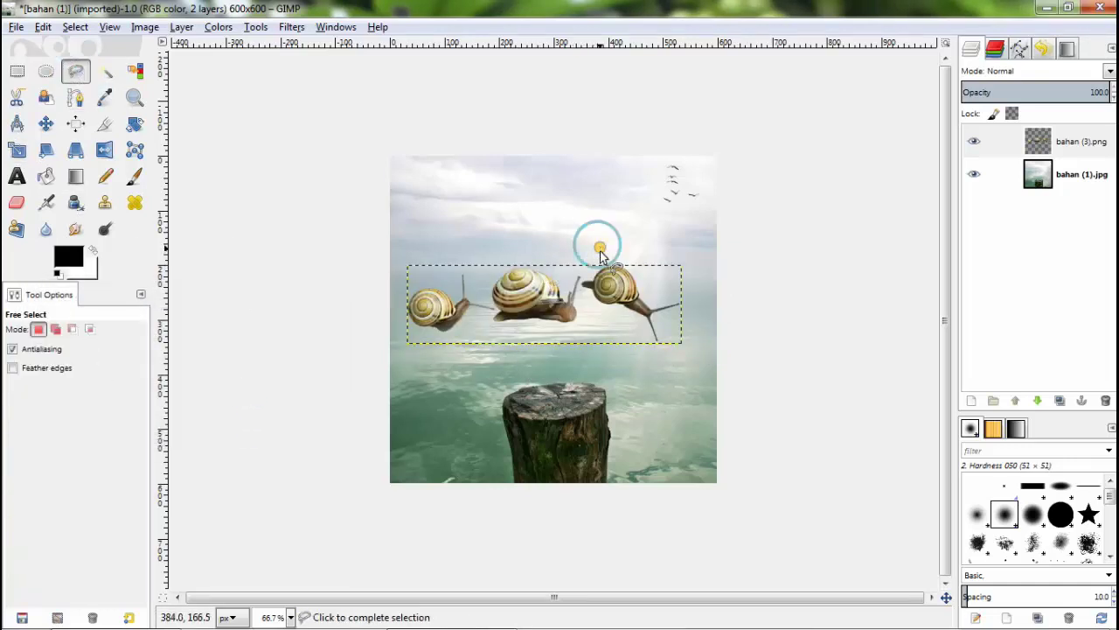
{"action": "left_click", "coordinate": [590, 266]}
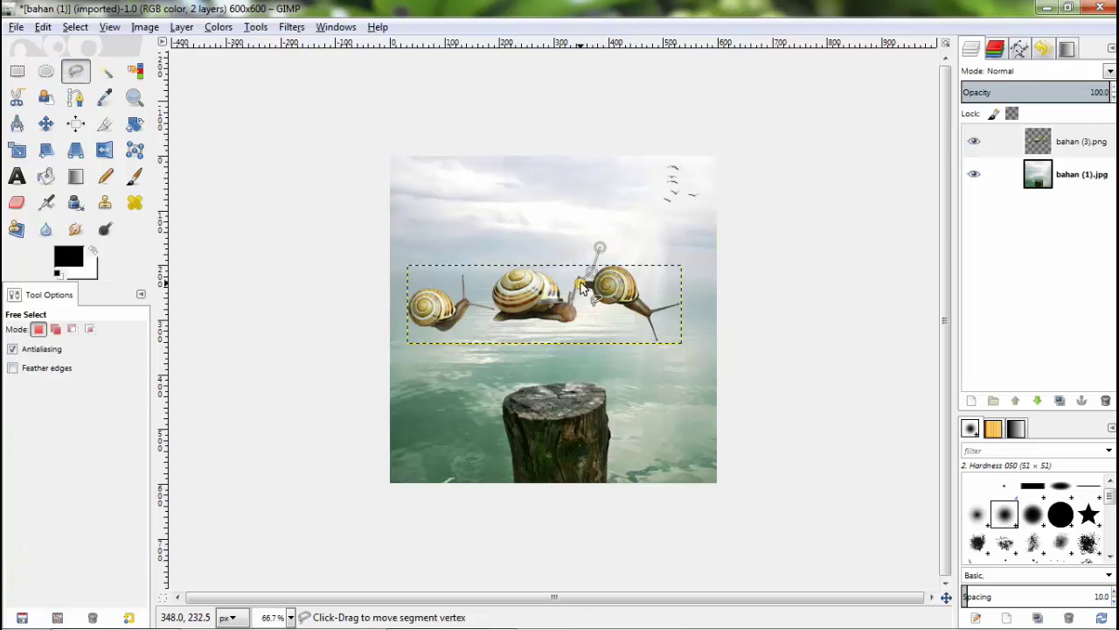
{"action": "left_click", "coordinate": [678, 375]}
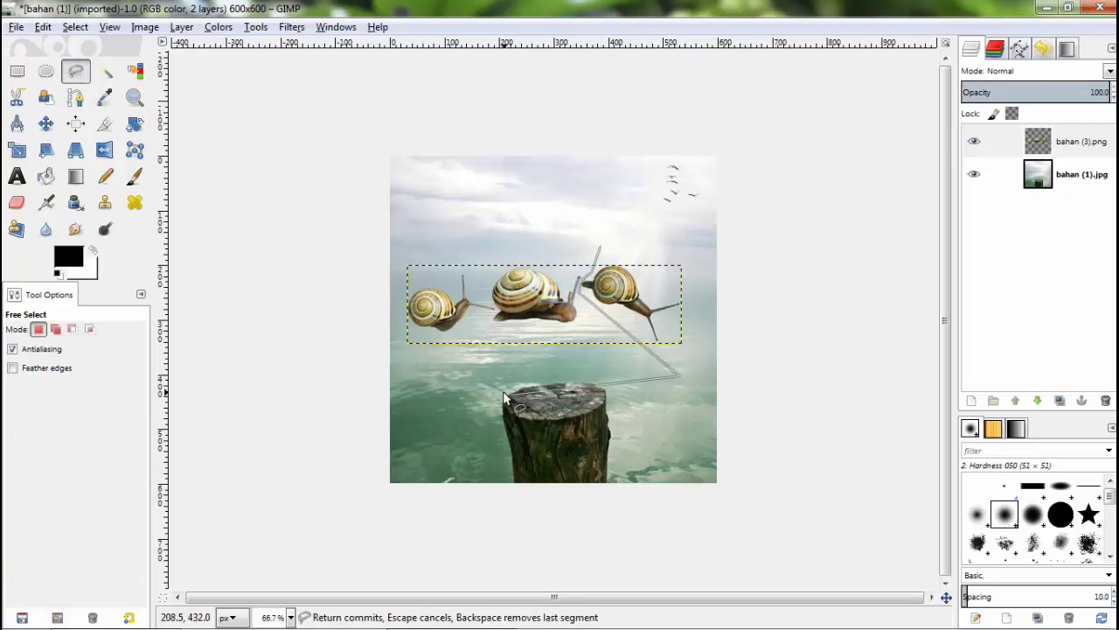
{"action": "left_click", "coordinate": [477, 361]}
{"action": "left_click", "coordinate": [478, 326]}
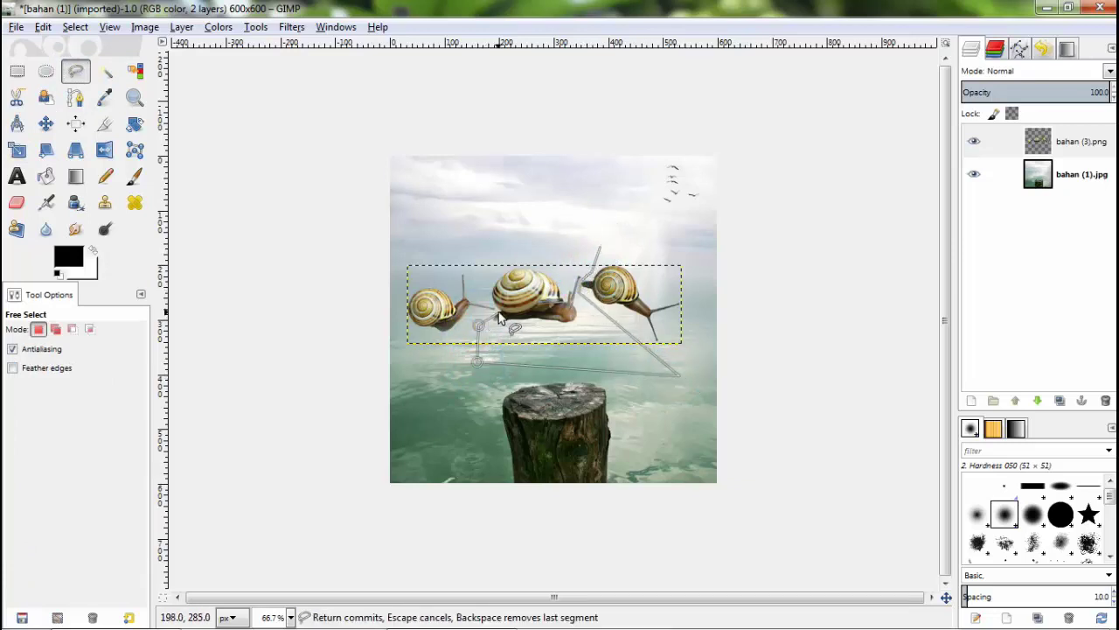
{"action": "left_click", "coordinate": [499, 315]}
{"action": "left_click", "coordinate": [468, 255]}
{"action": "left_click", "coordinate": [392, 246]}
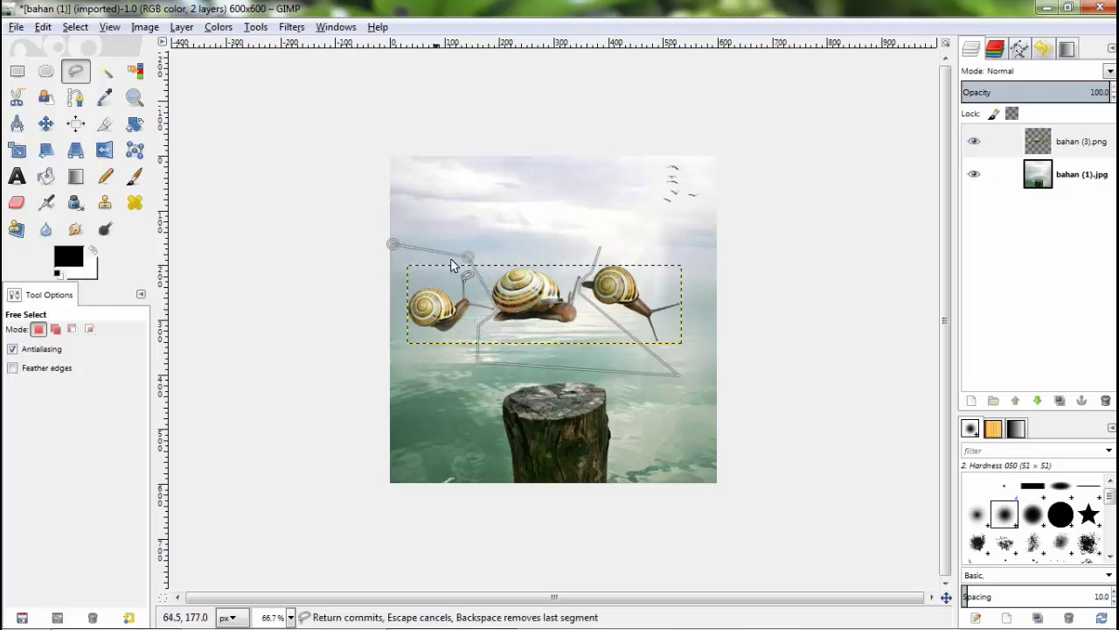
{"action": "left_click_drag", "start_coordinate": [469, 261], "coordinate": [482, 299]}
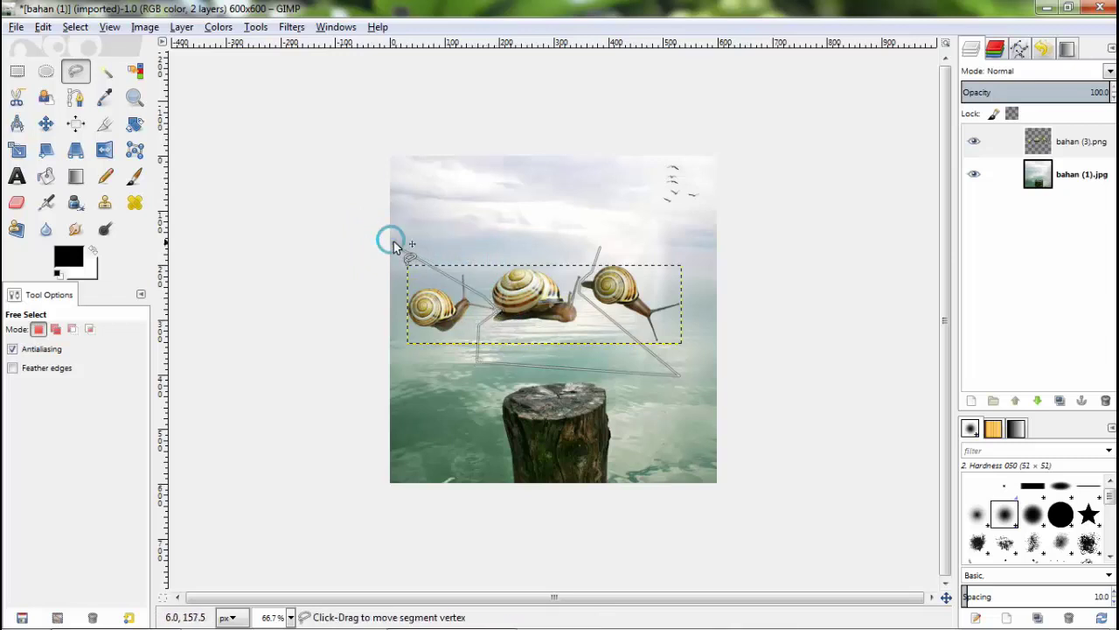
{"action": "left_click_drag", "start_coordinate": [394, 245], "coordinate": [473, 272]}
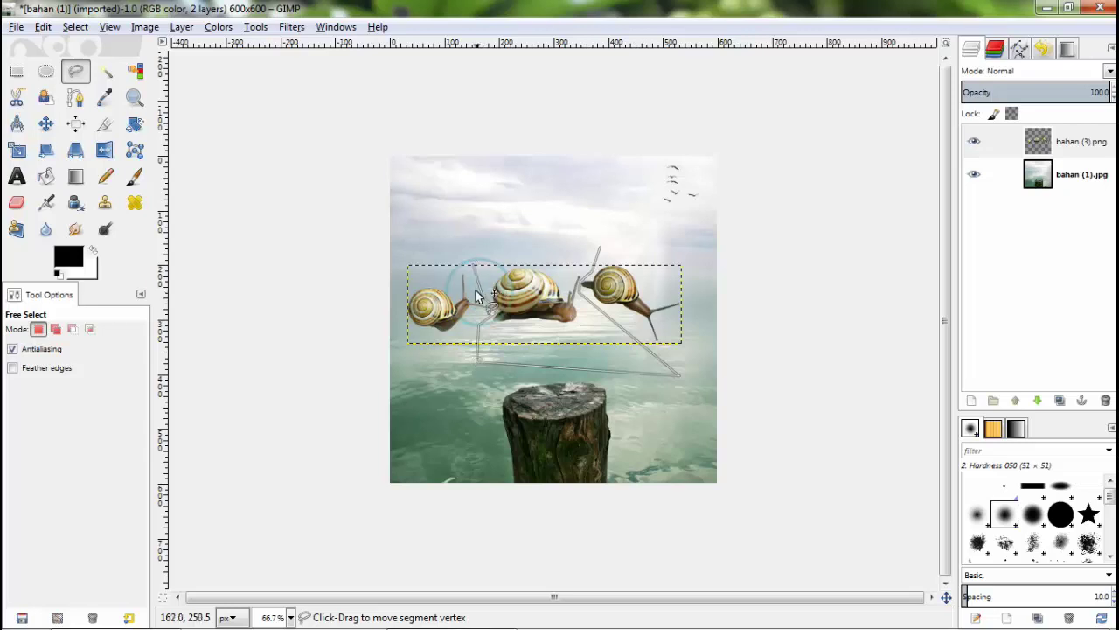
Extend the outline around the left snail, close it, cut both outer snails, and deselect.
{"action": "left_click", "coordinate": [442, 248]}
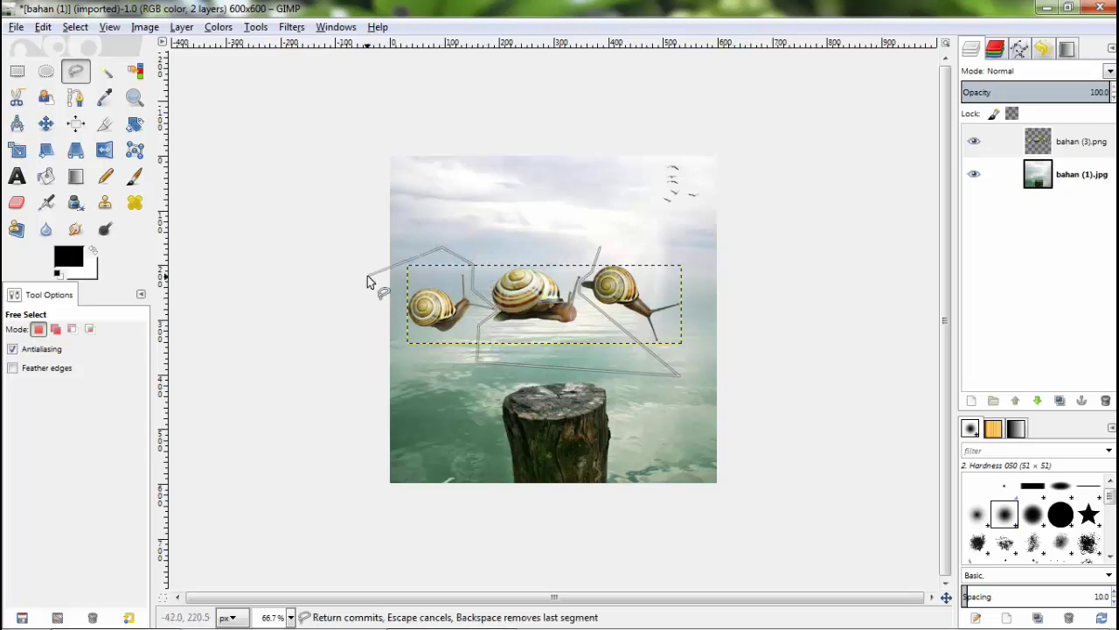
{"action": "left_click", "coordinate": [365, 278]}
{"action": "left_click", "coordinate": [394, 435]}
{"action": "left_click", "coordinate": [729, 421]}
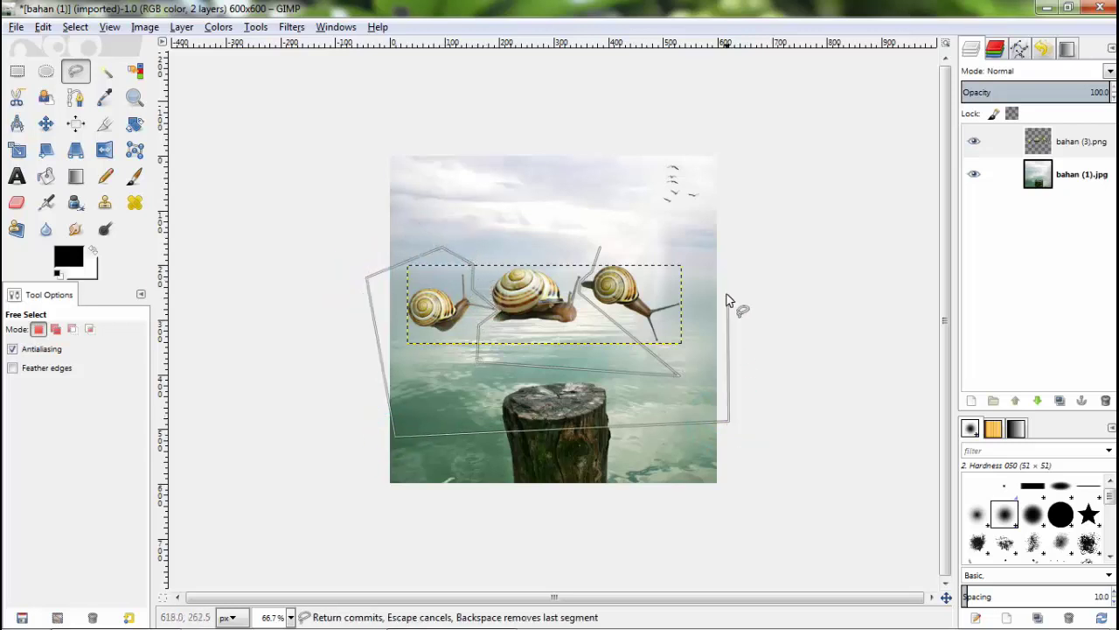
{"action": "left_click", "coordinate": [719, 255]}
{"action": "left_click", "coordinate": [599, 250]}
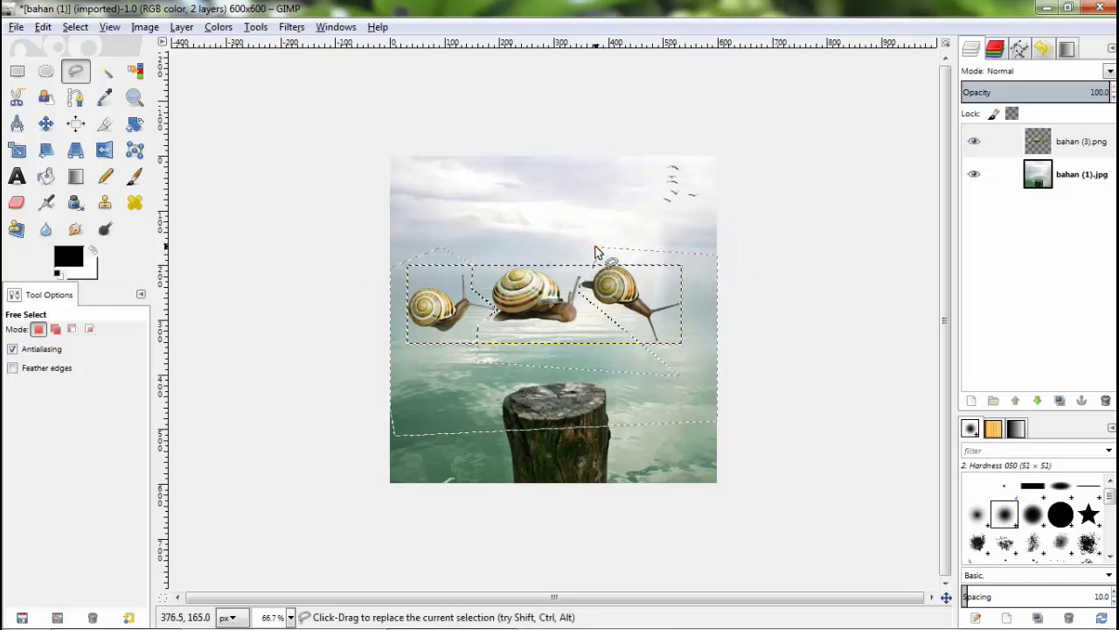
{"action": "key", "text": "ctrl+x"}
{"action": "key", "text": "ctrl+shift+a"}
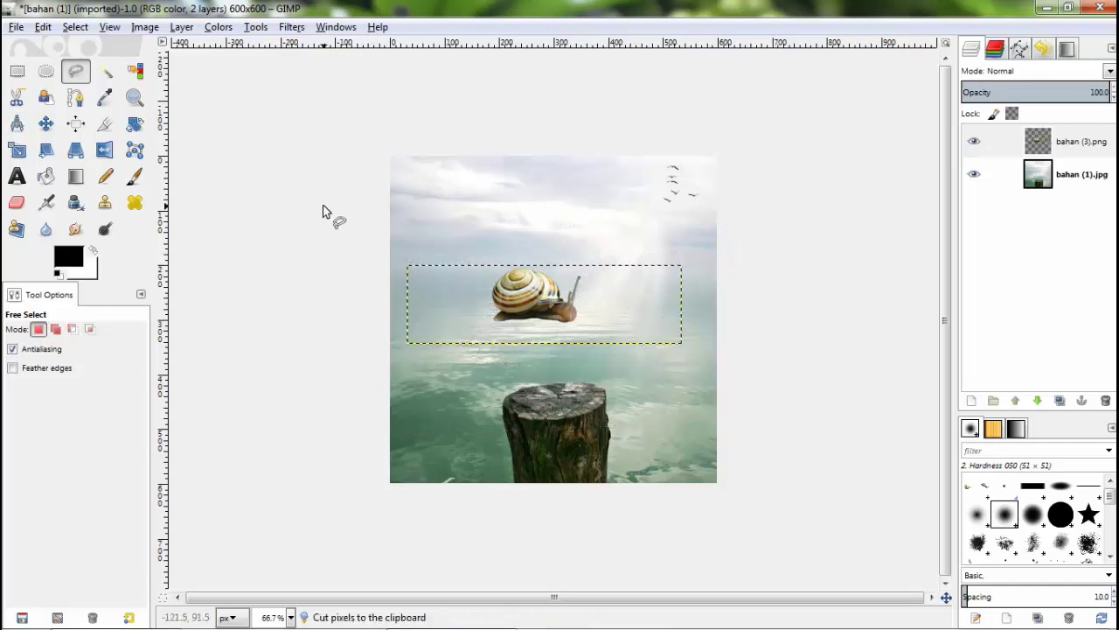
{"action": "left_click", "coordinate": [46, 123]}
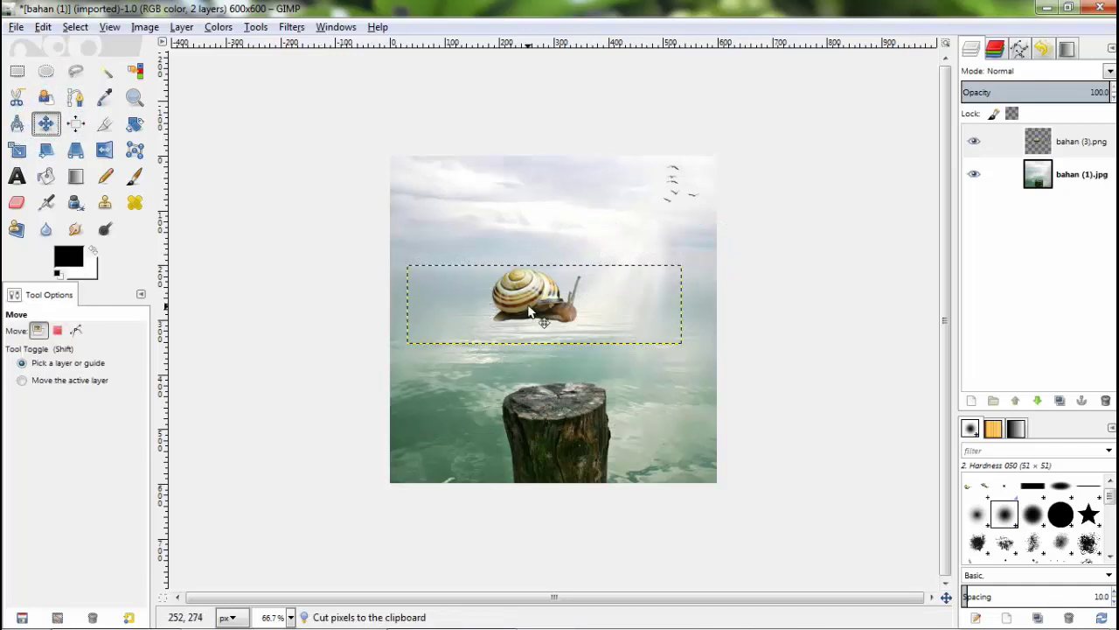
Set the snail on the post top and add an empty Layer beneath bahan (3).png.
{"action": "left_click_drag", "start_coordinate": [528, 311], "coordinate": [550, 390]}
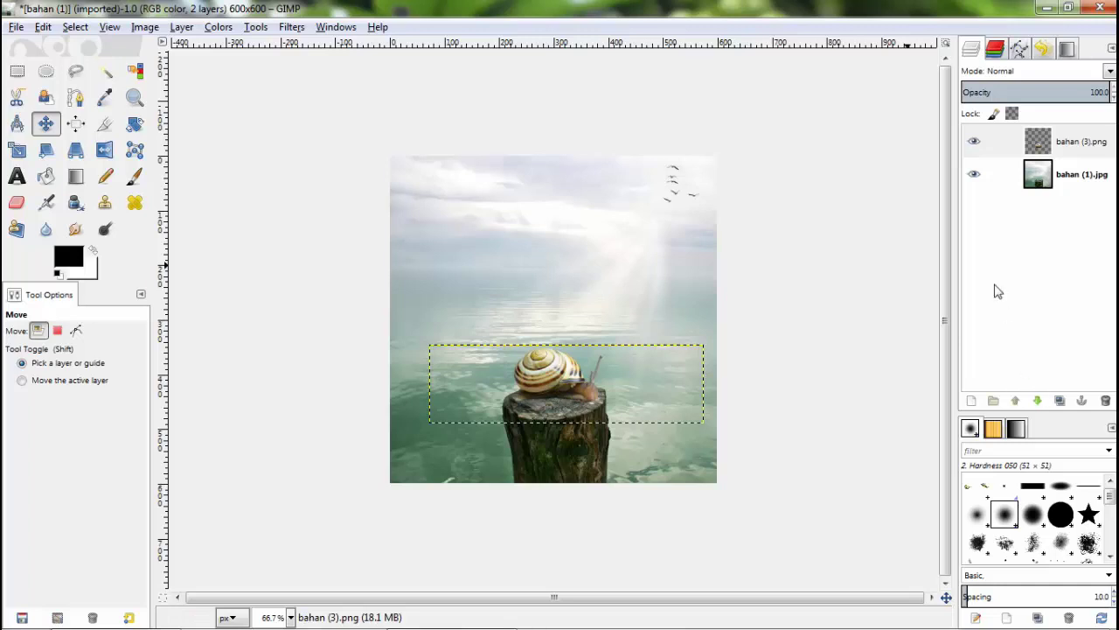
{"action": "left_click", "coordinate": [969, 399]}
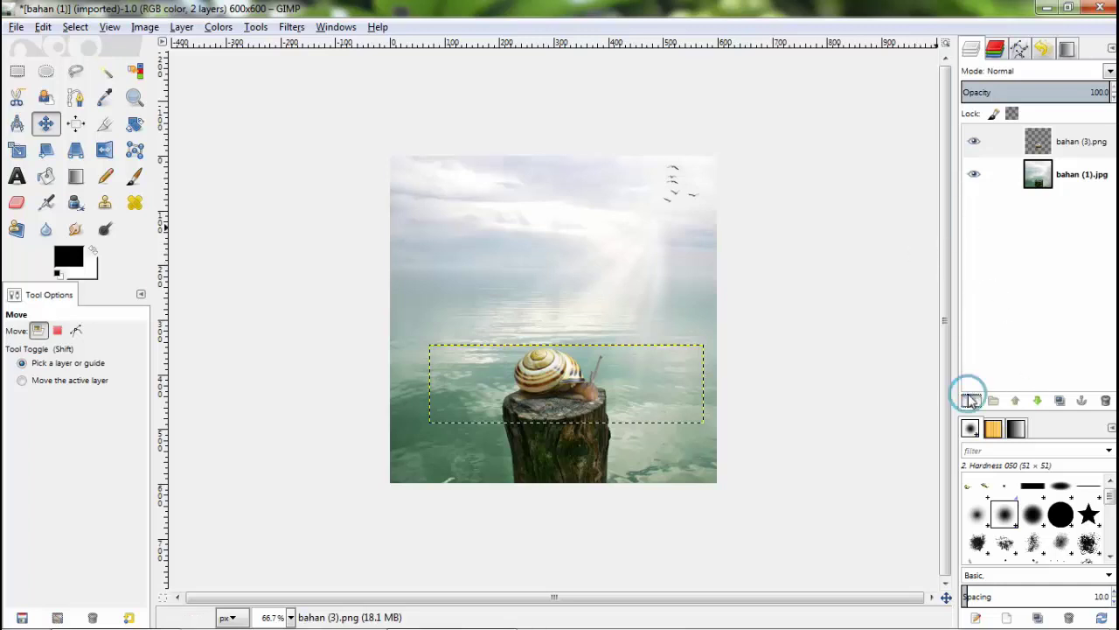
{"action": "left_click", "coordinate": [167, 302]}
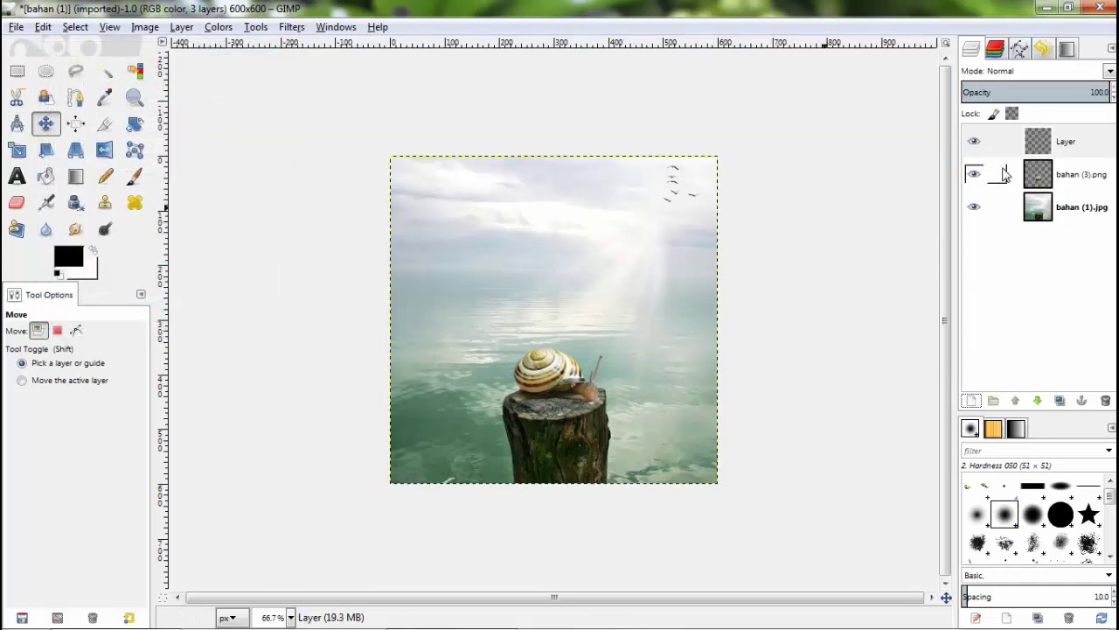
{"action": "left_click_drag", "start_coordinate": [1066, 140], "coordinate": [1066, 188]}
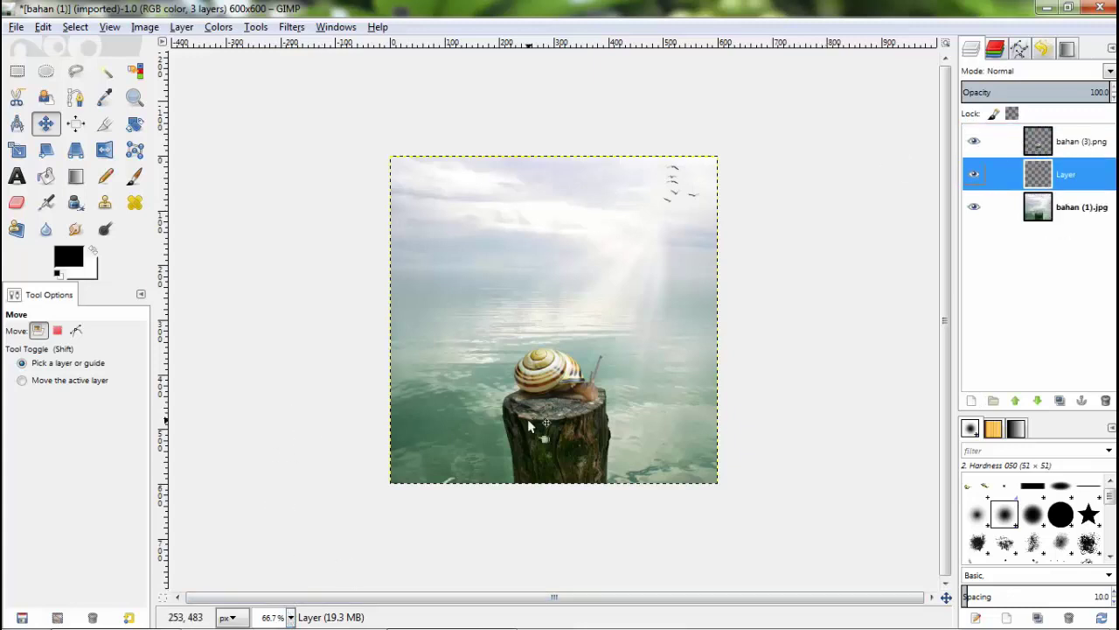
{"action": "key", "text": "z"}
{"action": "left_click", "coordinate": [549, 399]}
Paint soft black shading around the snail's base with a size-108 paintbrush at 150% zoom.
{"action": "left_click", "coordinate": [555, 406]}
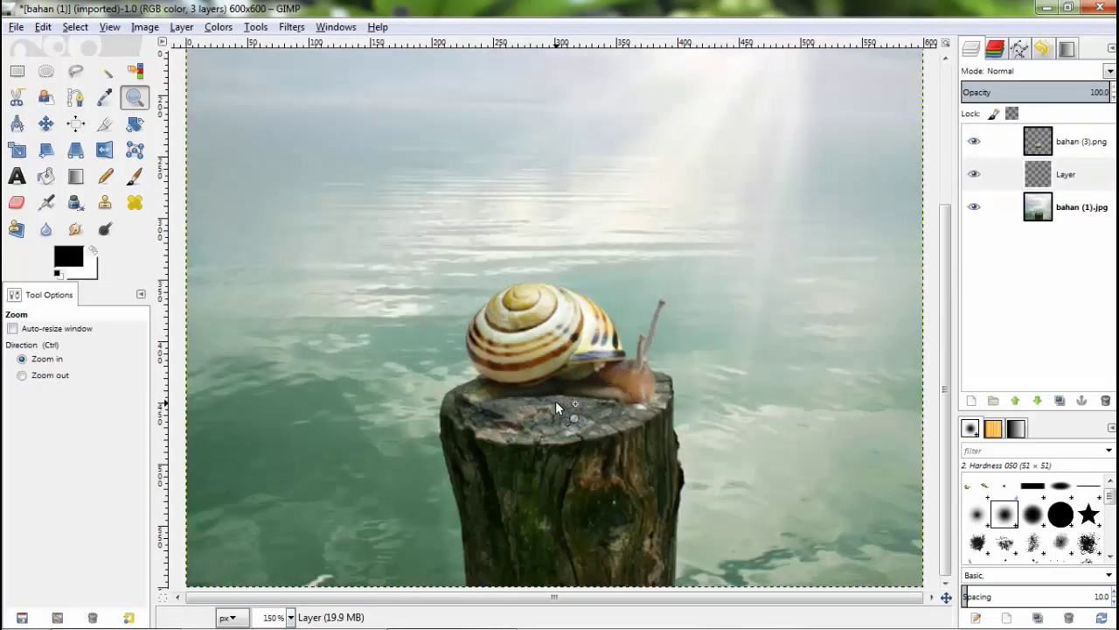
{"action": "left_click", "coordinate": [134, 175]}
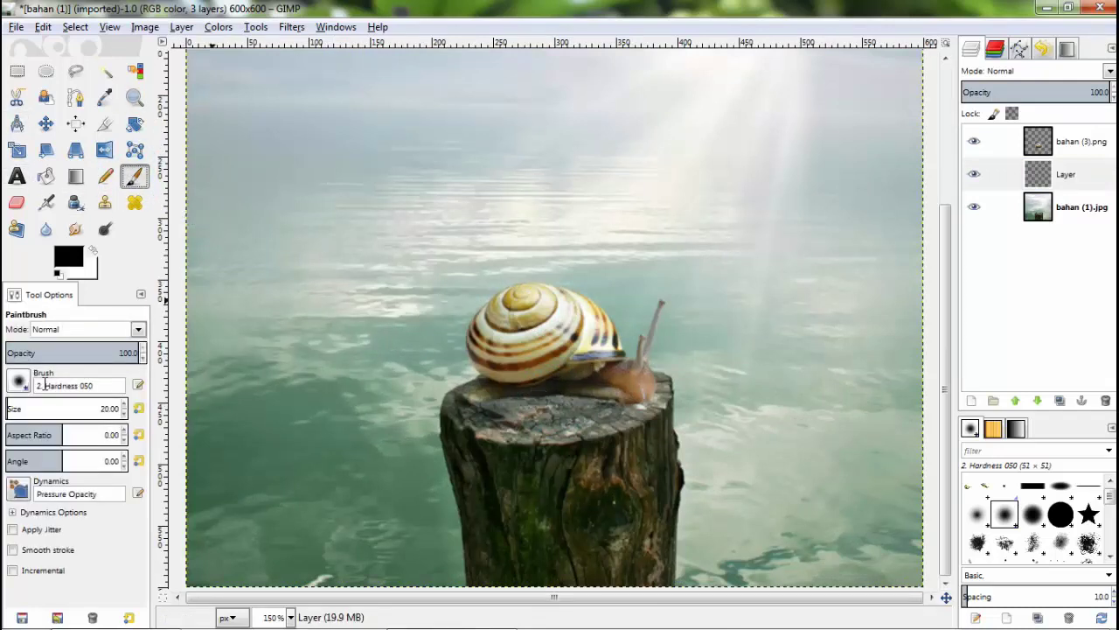
{"action": "left_click", "coordinate": [32, 409]}
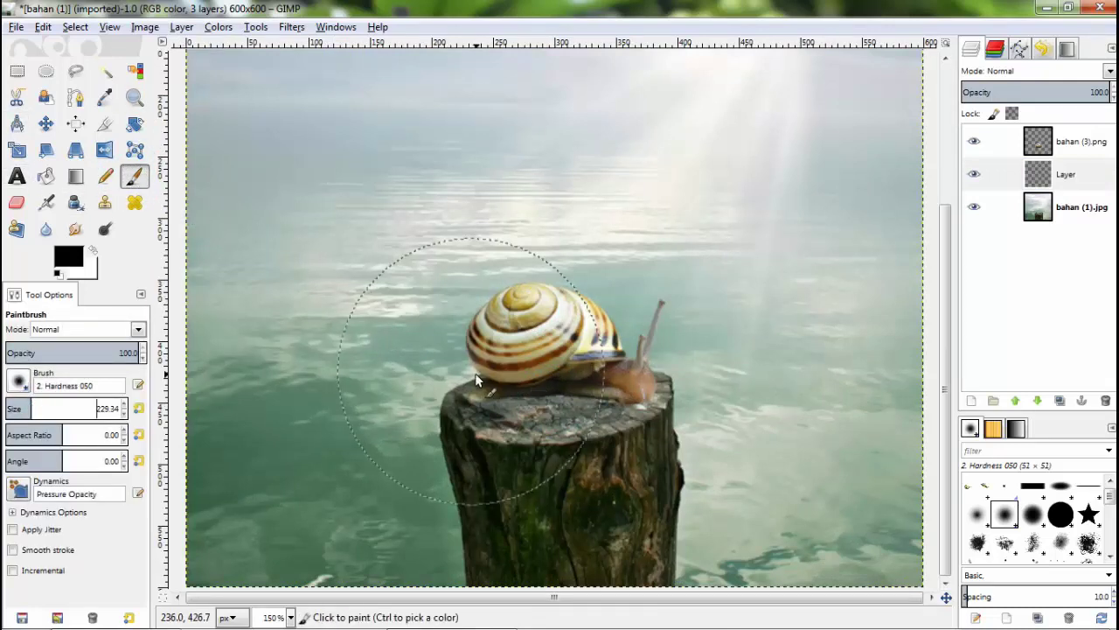
{"action": "left_click", "coordinate": [14, 407]}
{"action": "left_click_drag", "start_coordinate": [14, 407], "coordinate": [19, 408]}
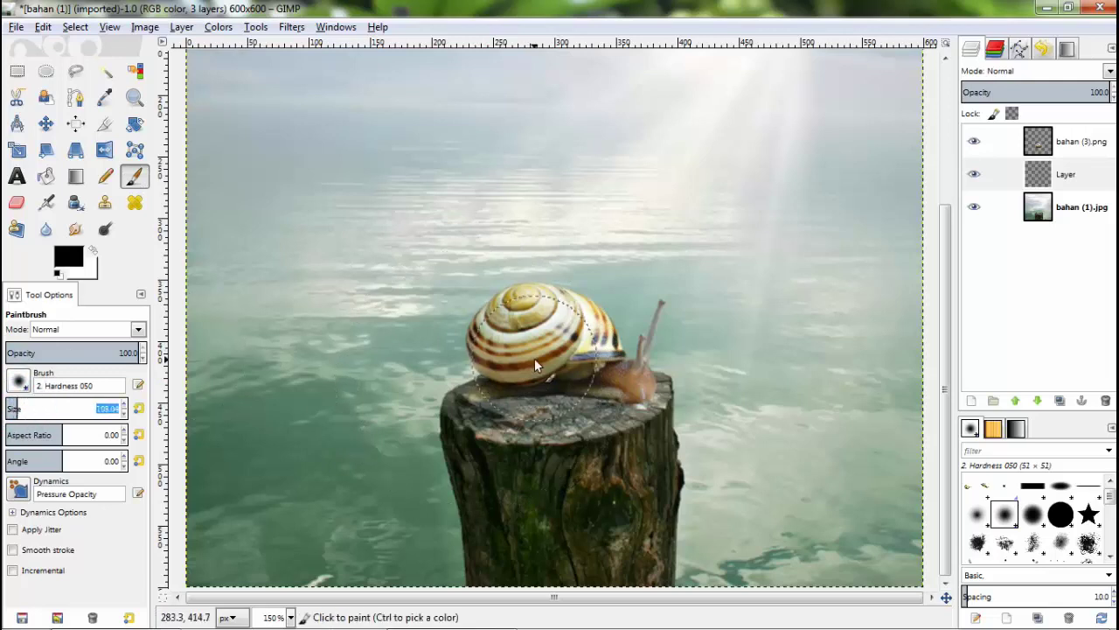
{"action": "mouse_move", "coordinate": [507, 382]}
{"action": "left_mouse_down"}
{"action": "mouse_move", "coordinate": [480, 387]}
{"action": "mouse_move", "coordinate": [549, 380]}
{"action": "mouse_move", "coordinate": [622, 396]}
{"action": "mouse_move", "coordinate": [731, 364]}
{"action": "left_mouse_up"}
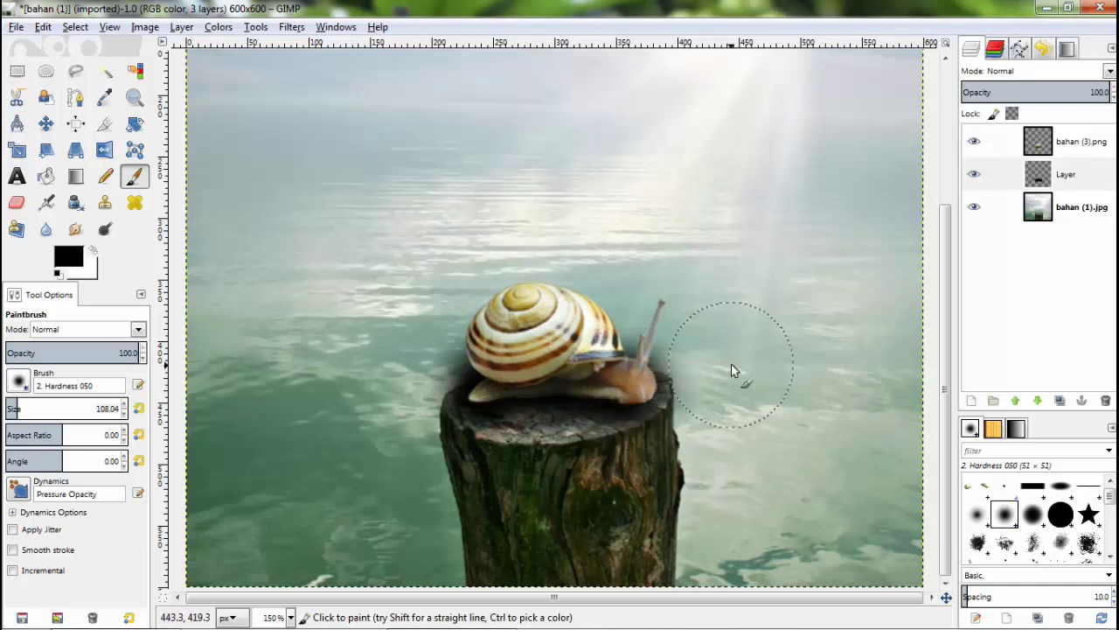
{"action": "left_click", "coordinate": [731, 363]}
{"action": "left_click", "coordinate": [16, 202]}
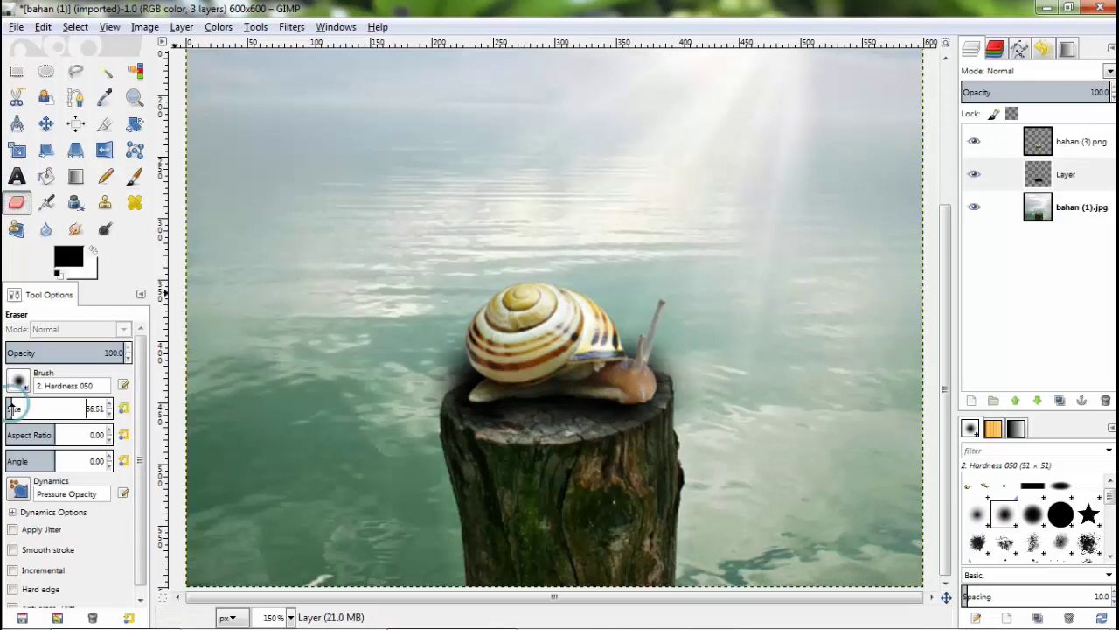
Erase the shading along the snail's underside with a size-74.70 eraser.
{"action": "left_click_drag", "start_coordinate": [12, 408], "coordinate": [8, 408]}
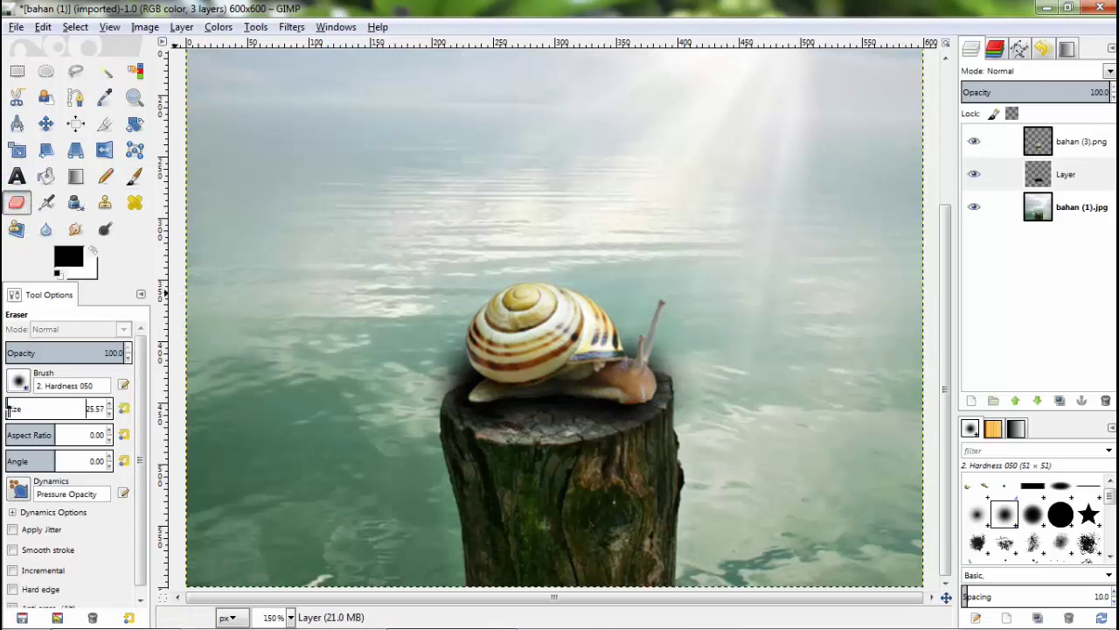
{"action": "left_click", "coordinate": [451, 369]}
{"action": "mouse_move", "coordinate": [452, 367]}
{"action": "left_mouse_down"}
{"action": "mouse_move", "coordinate": [589, 355]}
{"action": "mouse_move", "coordinate": [694, 372]}
{"action": "mouse_move", "coordinate": [684, 349]}
{"action": "left_mouse_up"}
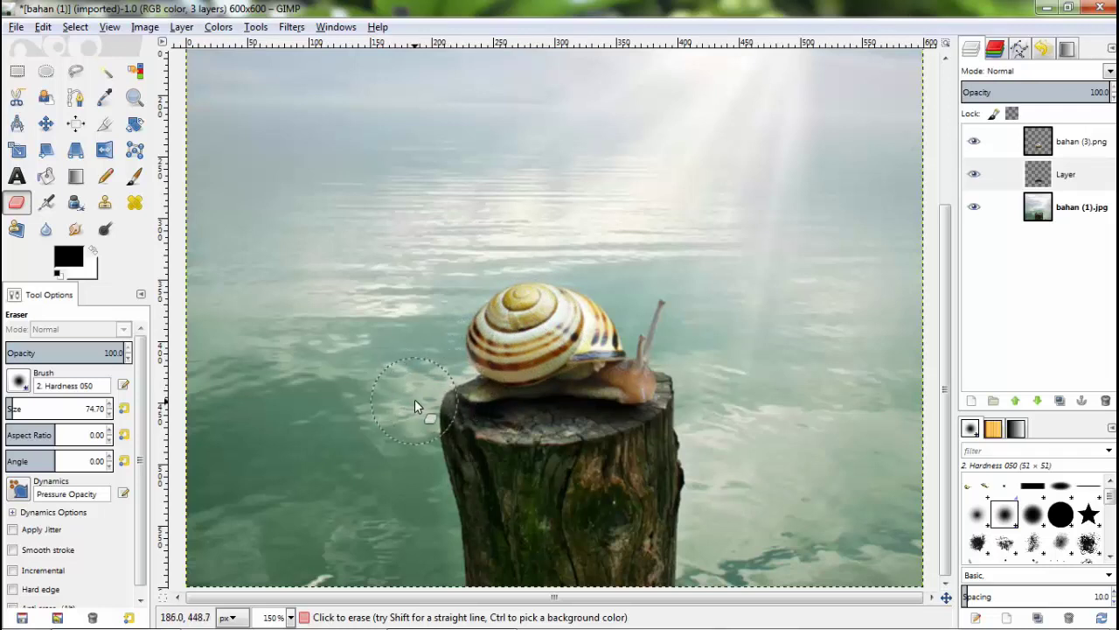
{"action": "key", "text": "ctrl"}
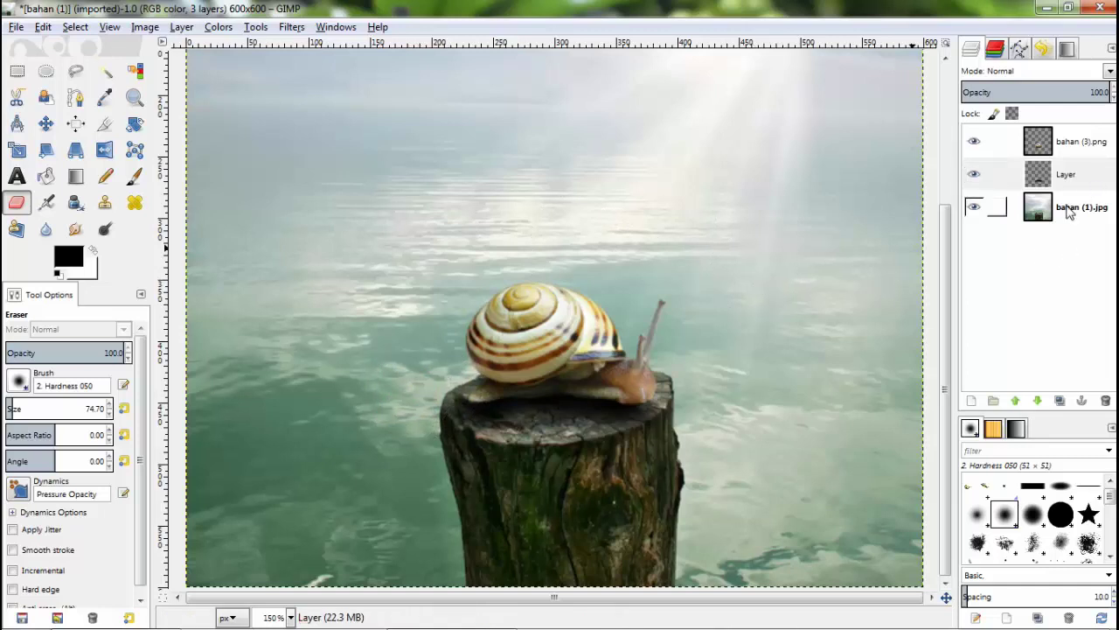
Select the bahan (3).png snail layer and zoom out to 66.7% to view the whole image.
{"action": "left_click", "coordinate": [1071, 208]}
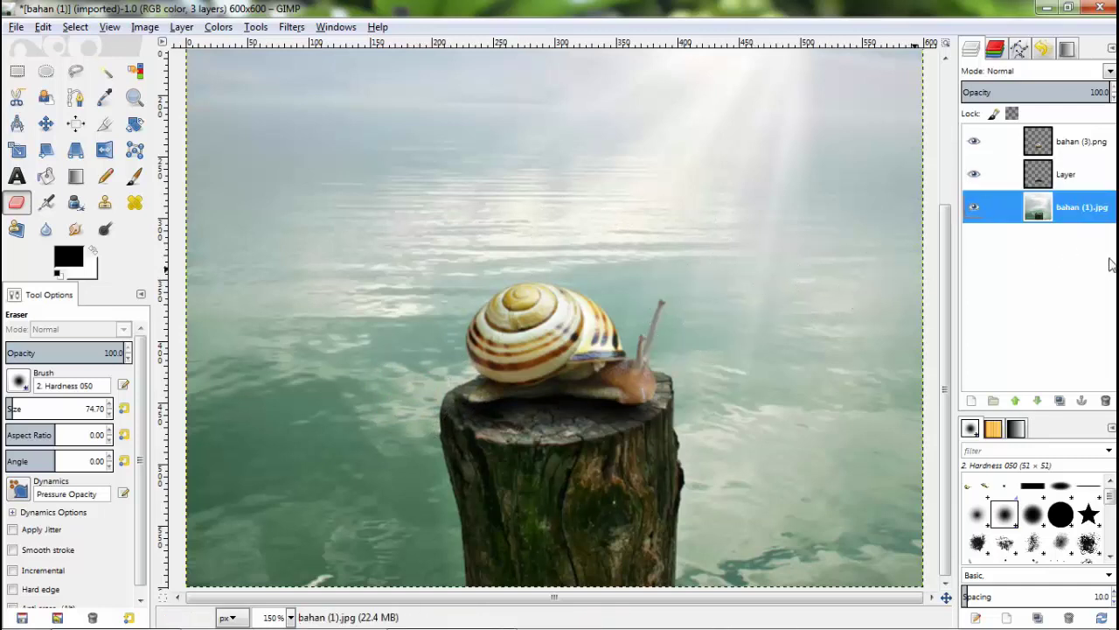
{"action": "left_click", "coordinate": [1065, 146]}
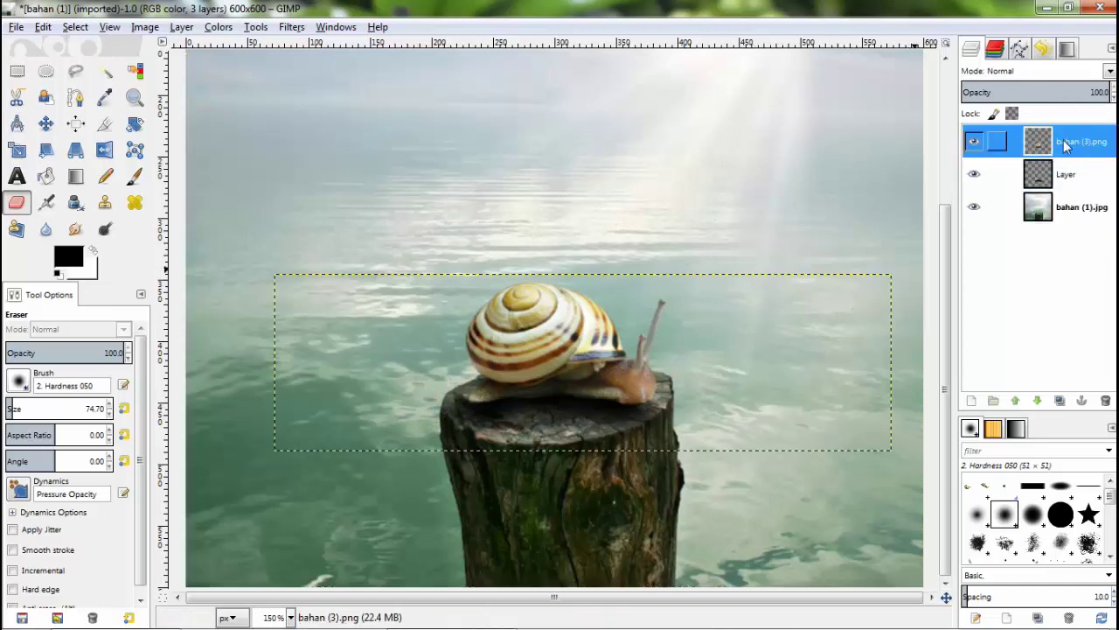
{"action": "right_click", "coordinate": [1066, 145]}
{"action": "left_click", "coordinate": [1077, 145]}
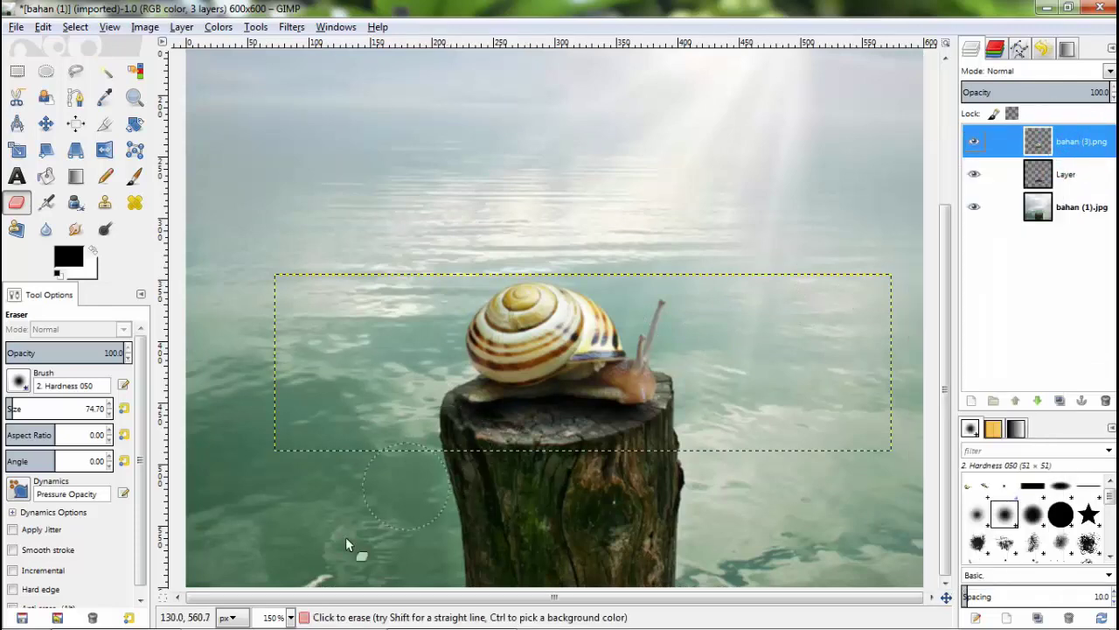
{"action": "left_click", "coordinate": [289, 617]}
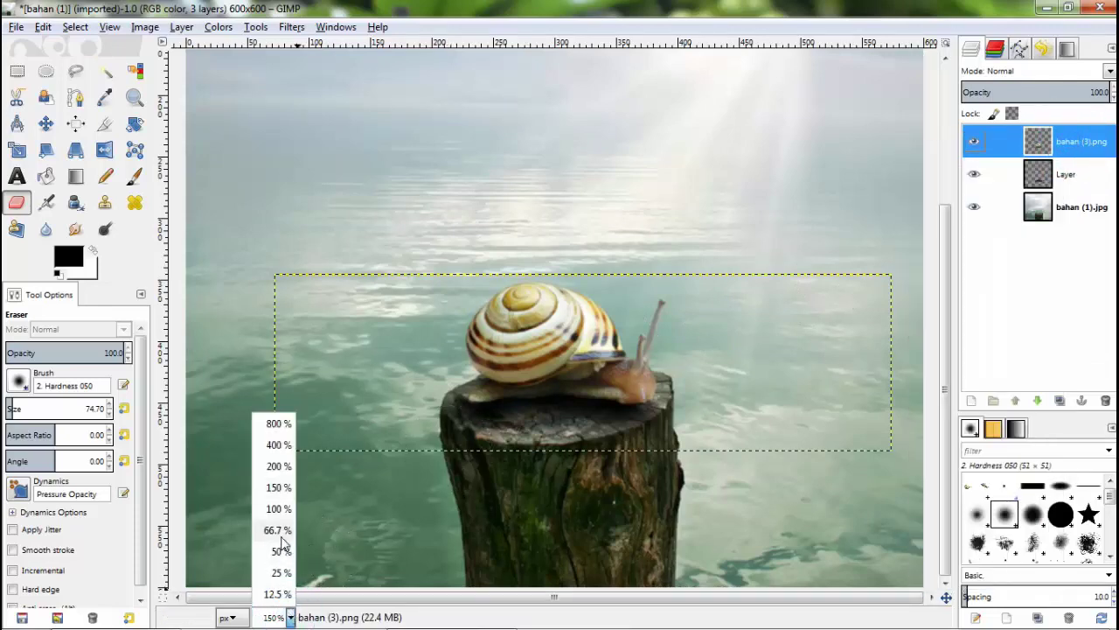
{"action": "left_click", "coordinate": [280, 531]}
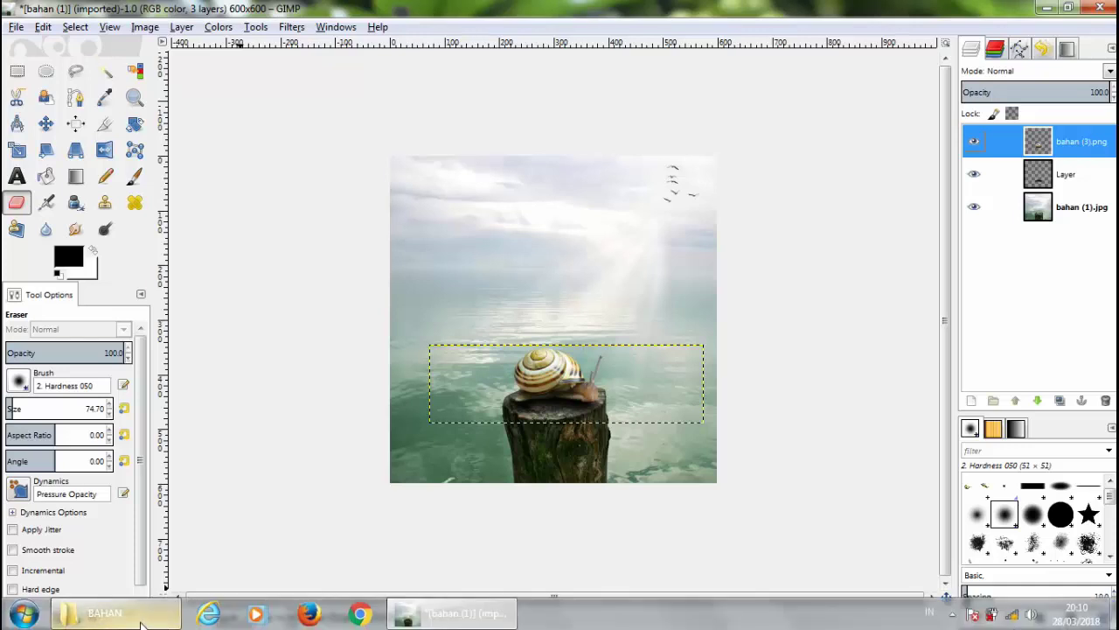
Import the bahan (2).jpg storm clouds and scale them to 610×399 across the upper image.
{"action": "left_click", "coordinate": [96, 623]}
{"action": "left_click_drag", "start_coordinate": [705, 239], "coordinate": [287, 427]}
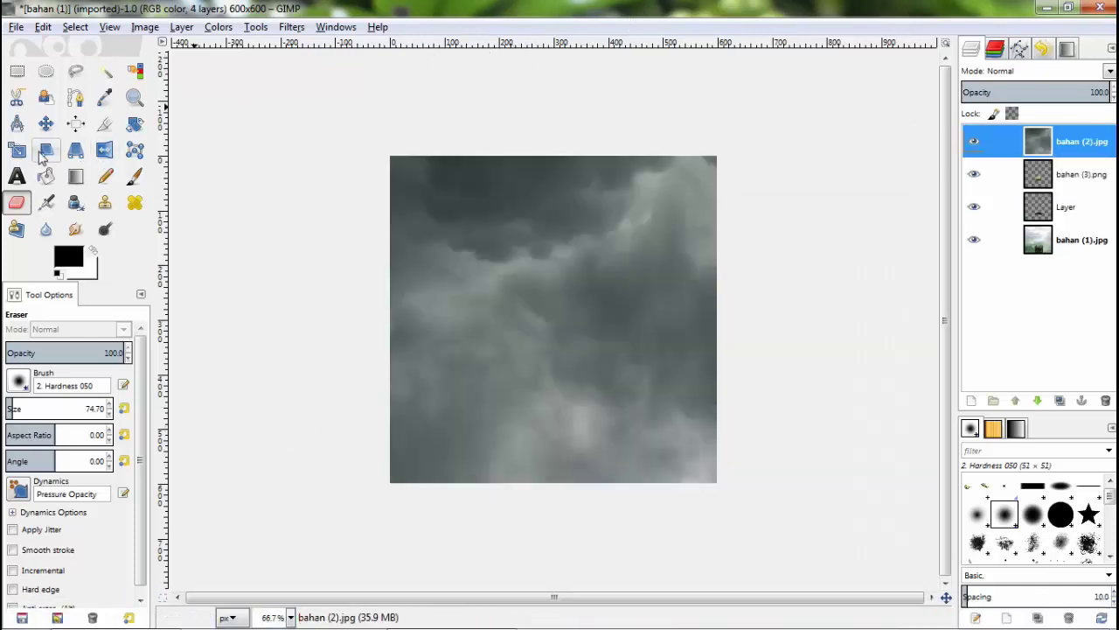
{"action": "left_click", "coordinate": [18, 150]}
{"action": "left_click", "coordinate": [388, 227]}
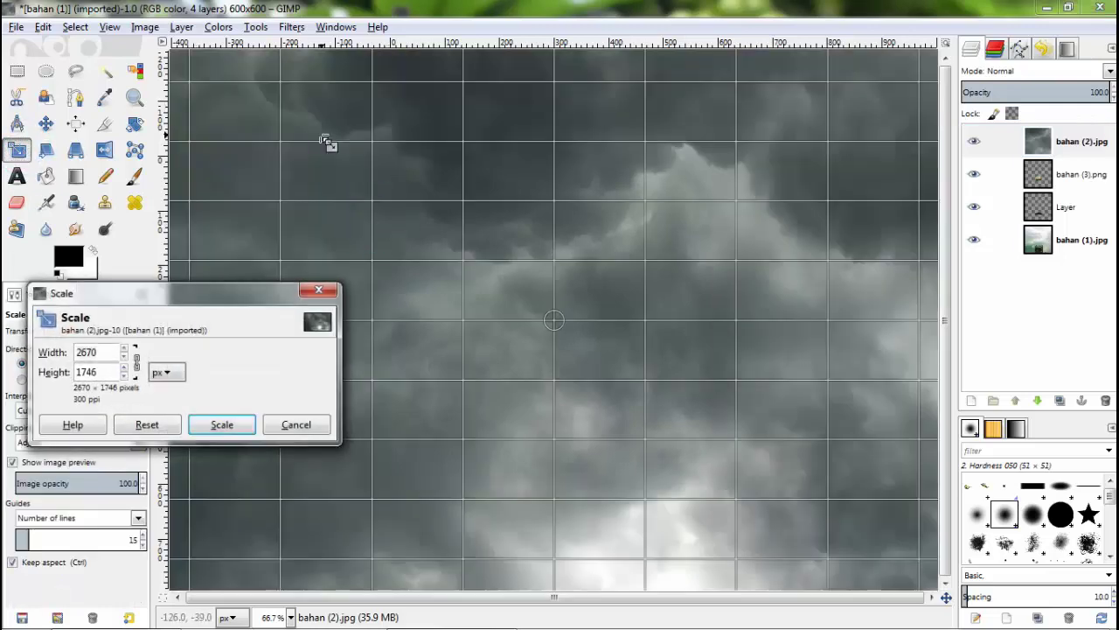
{"action": "mouse_move", "coordinate": [324, 143]}
{"action": "left_mouse_down"}
{"action": "mouse_move", "coordinate": [782, 488]}
{"action": "mouse_move", "coordinate": [461, 230]}
{"action": "mouse_move", "coordinate": [325, 150]}
{"action": "mouse_move", "coordinate": [532, 388]}
{"action": "mouse_move", "coordinate": [584, 466]}
{"action": "left_mouse_up"}
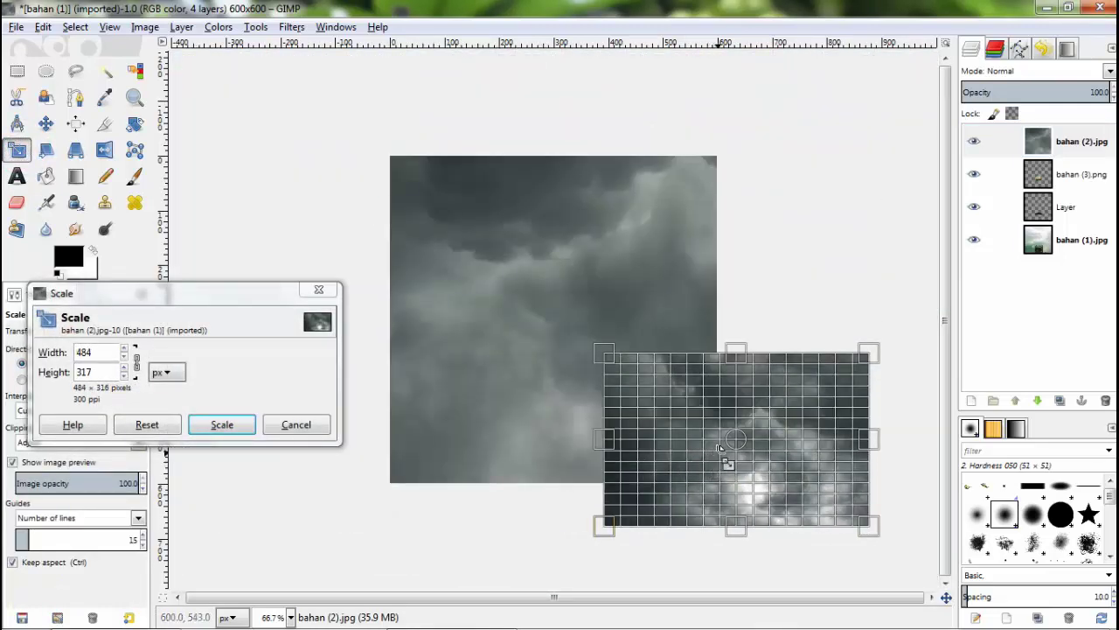
{"action": "mouse_move", "coordinate": [739, 440]}
{"action": "left_mouse_down"}
{"action": "mouse_move", "coordinate": [526, 255]}
{"action": "mouse_move", "coordinate": [519, 217]}
{"action": "left_mouse_up"}
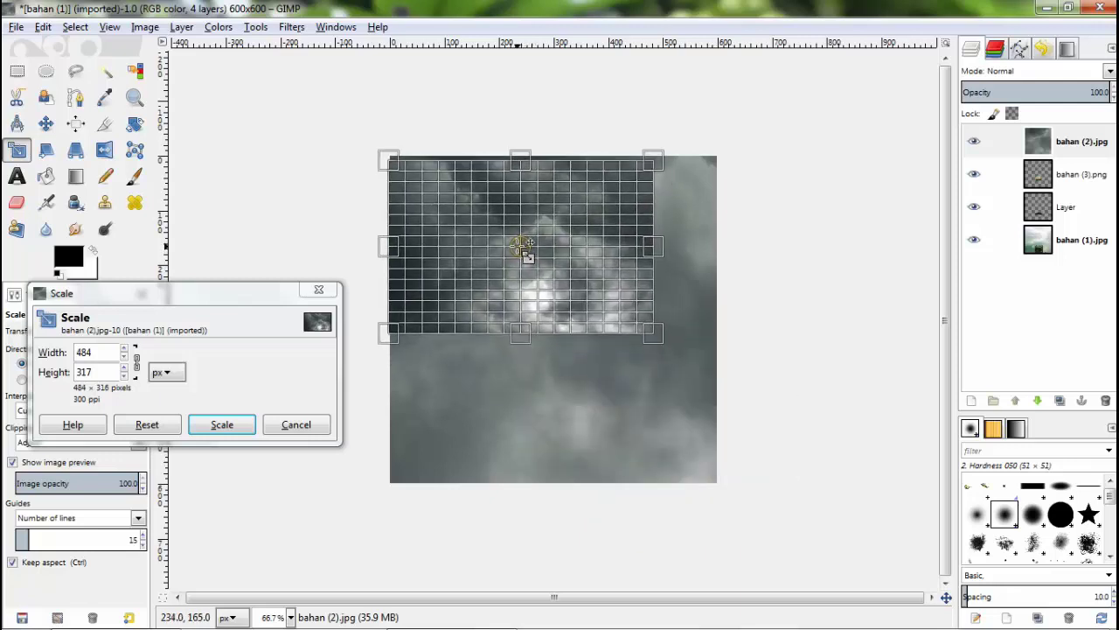
{"action": "mouse_move", "coordinate": [645, 299]}
{"action": "left_mouse_down"}
{"action": "mouse_move", "coordinate": [644, 312]}
{"action": "mouse_move", "coordinate": [715, 344]}
{"action": "left_mouse_up"}
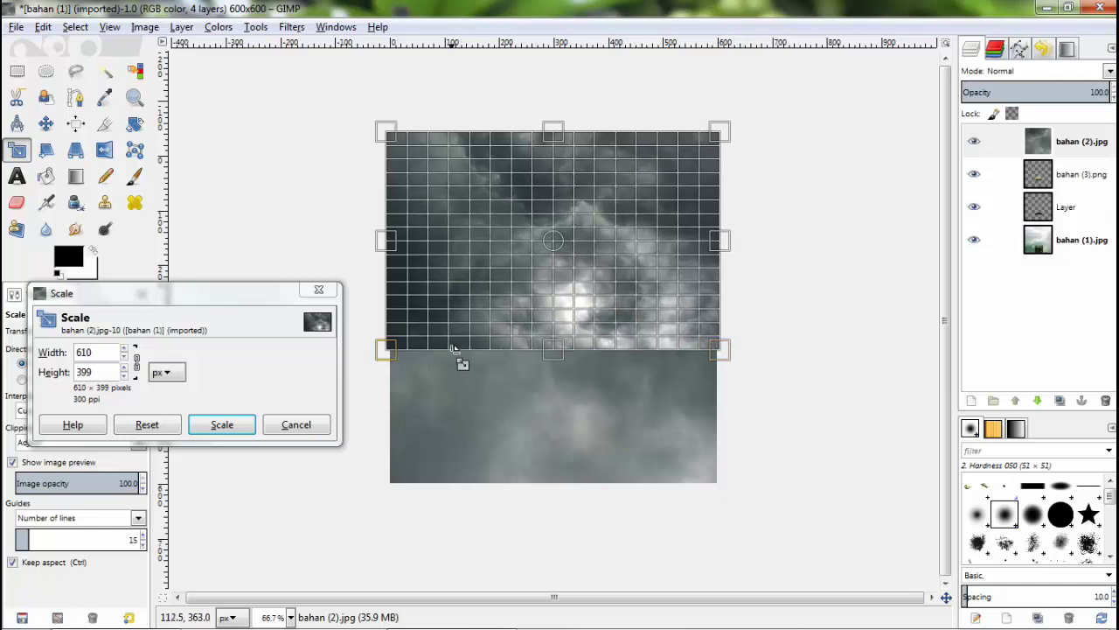
{"action": "left_click", "coordinate": [222, 424]}
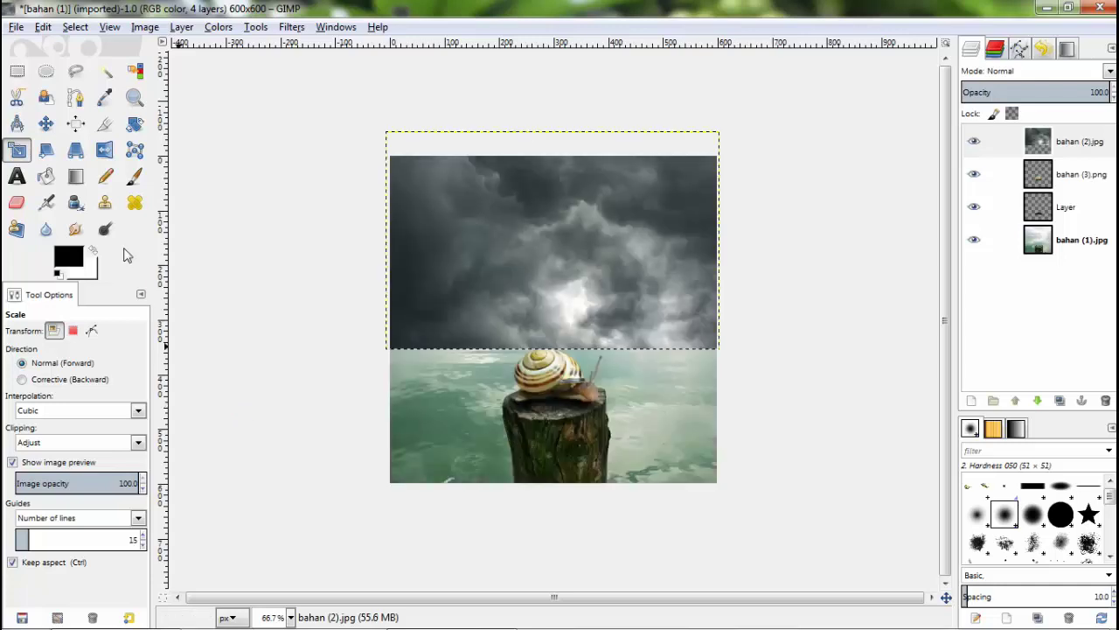
Flip the cloud layer vertically and move it down 28 px.
{"action": "left_click", "coordinate": [102, 150]}
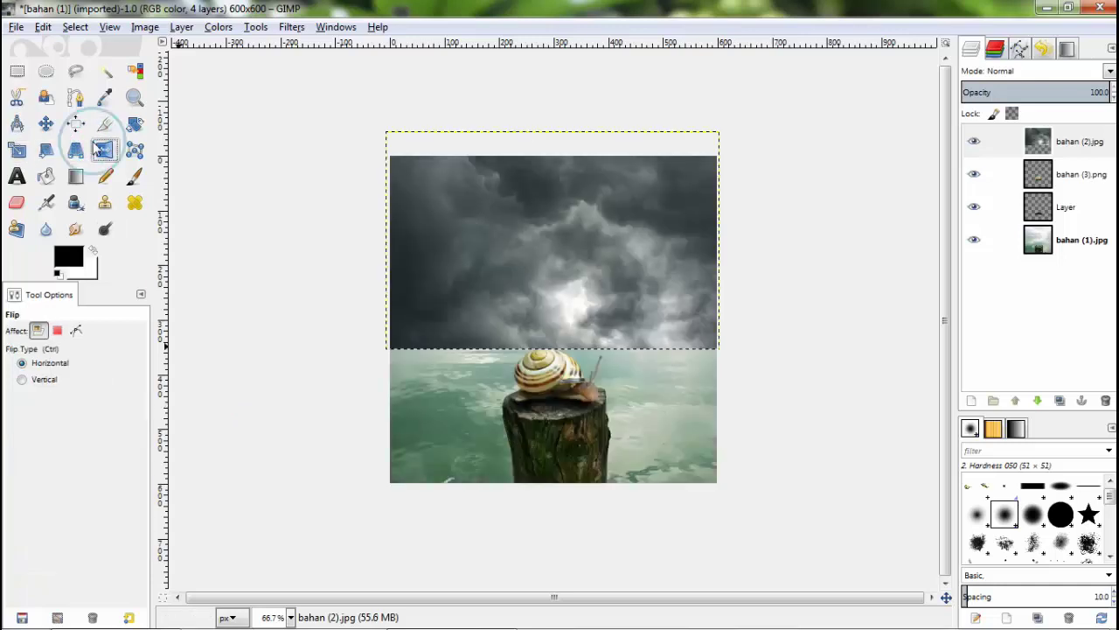
{"action": "left_click", "coordinate": [48, 381]}
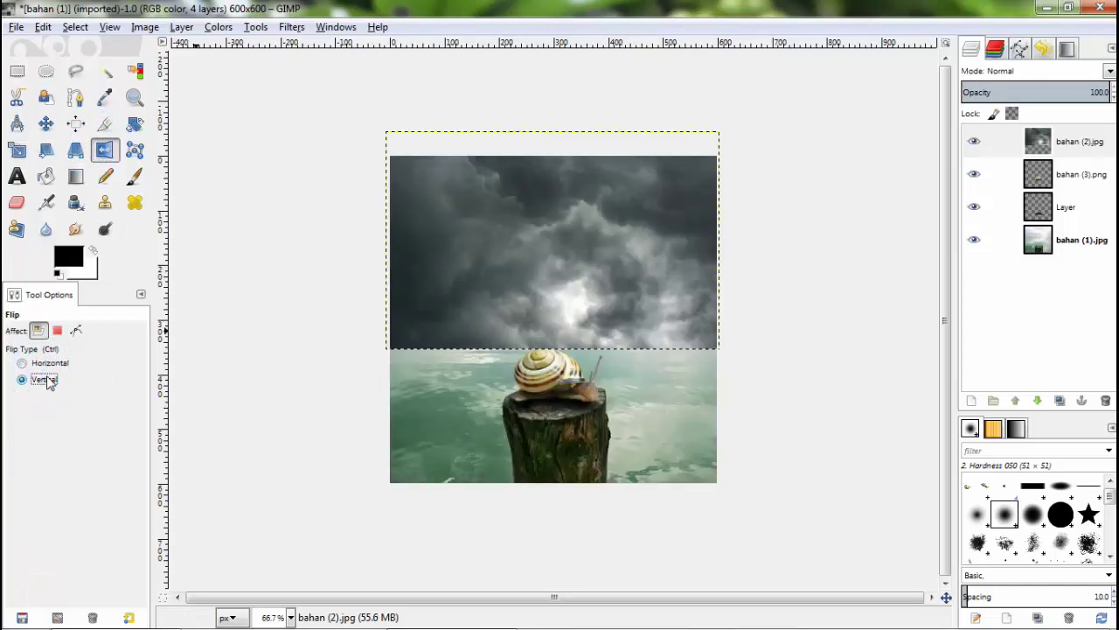
{"action": "left_click", "coordinate": [519, 302]}
{"action": "left_click", "coordinate": [46, 123]}
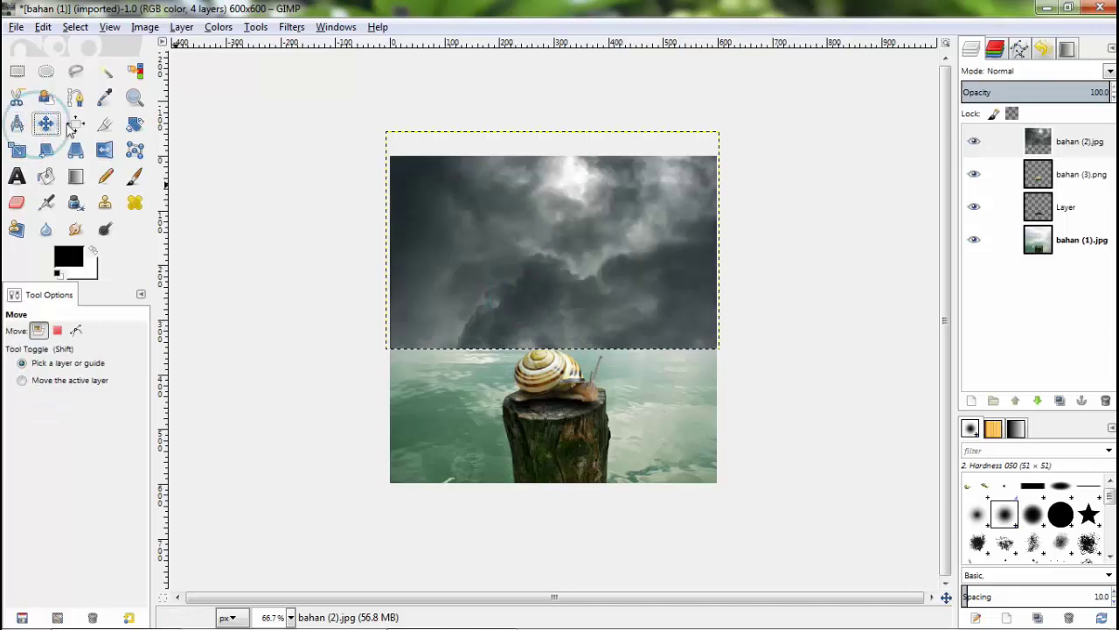
{"action": "left_click_drag", "start_coordinate": [442, 231], "coordinate": [444, 249]}
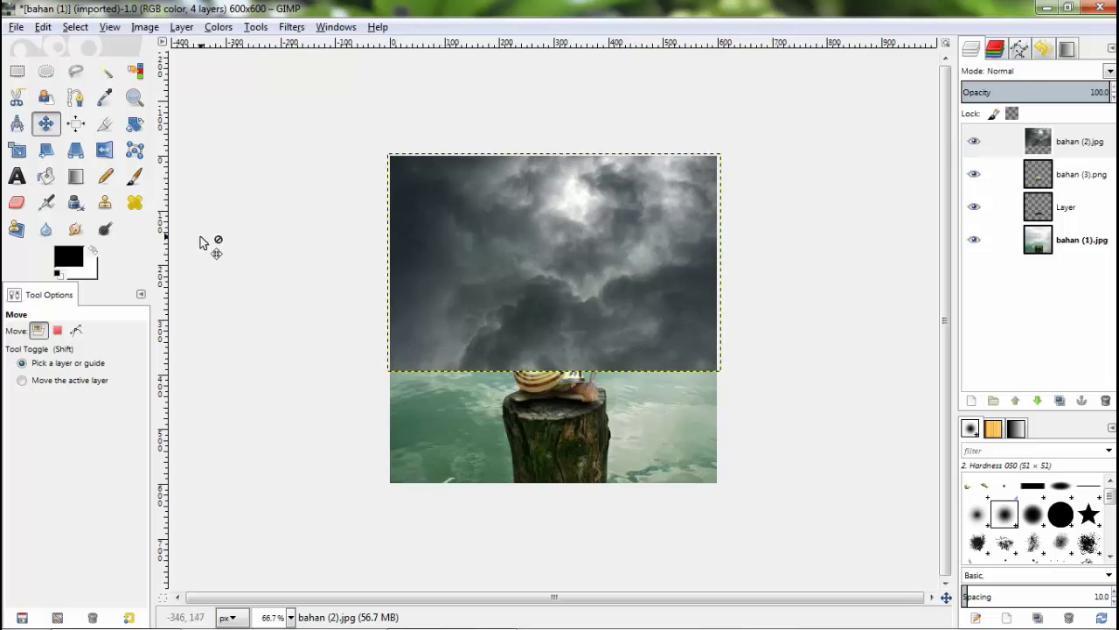
Erase the clouds' lower edge along the horizon so they fade into the sea.
{"action": "left_click", "coordinate": [17, 203]}
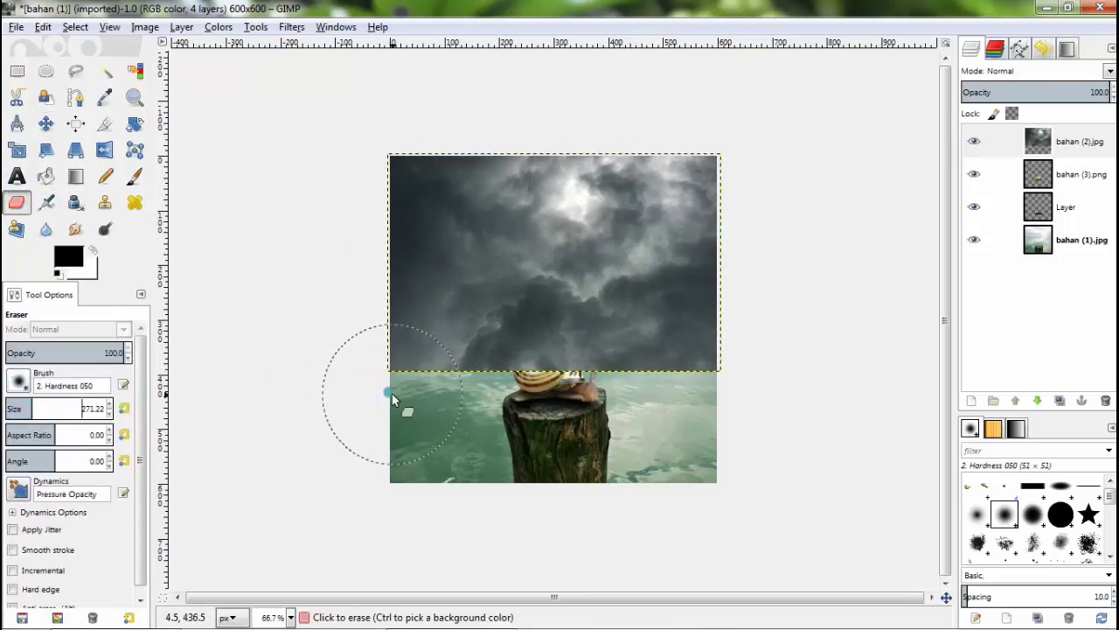
{"action": "left_click_drag", "start_coordinate": [423, 409], "coordinate": [564, 412]}
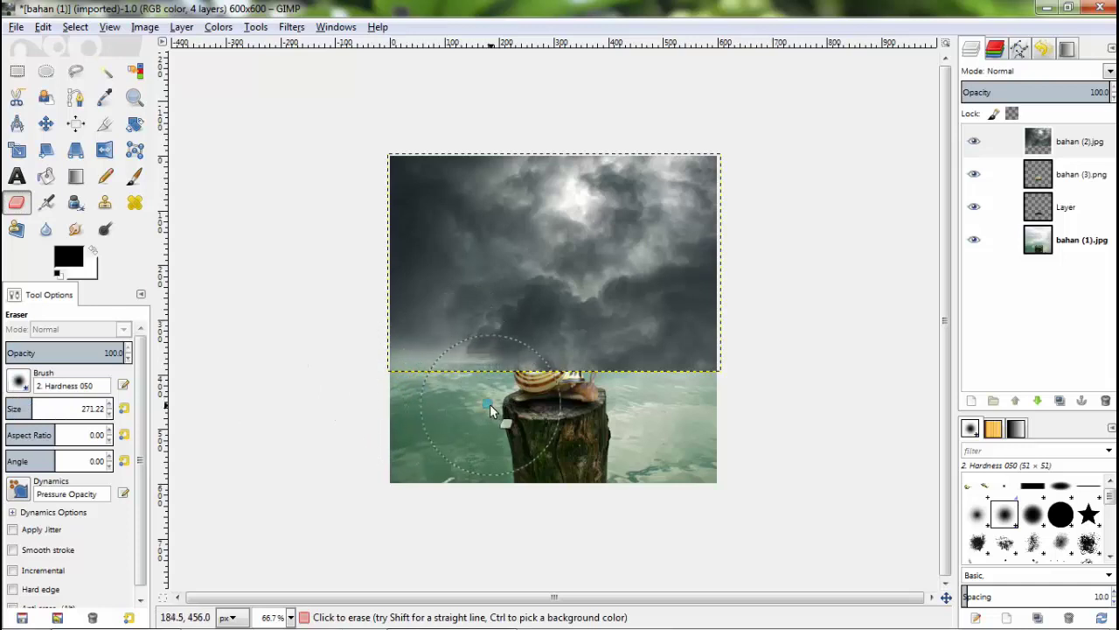
{"action": "mouse_move", "coordinate": [580, 406]}
{"action": "left_mouse_down"}
{"action": "mouse_move", "coordinate": [720, 412]}
{"action": "mouse_move", "coordinate": [640, 412]}
{"action": "left_mouse_up"}
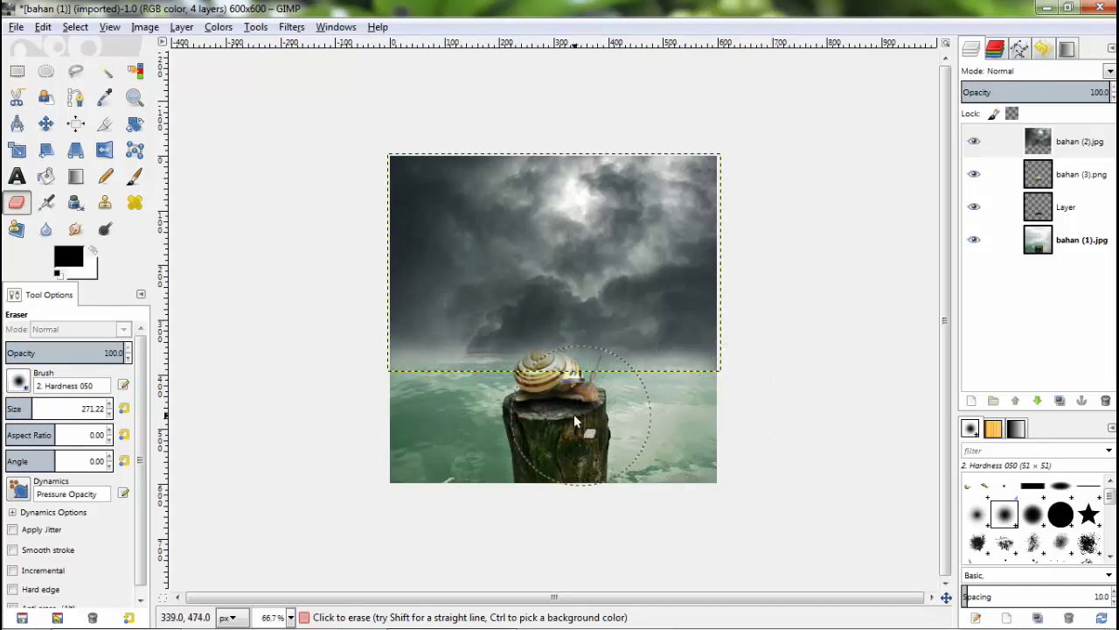
{"action": "mouse_move", "coordinate": [563, 412]}
{"action": "left_mouse_down"}
{"action": "mouse_move", "coordinate": [411, 415]}
{"action": "mouse_move", "coordinate": [737, 400]}
{"action": "mouse_move", "coordinate": [437, 401]}
{"action": "mouse_move", "coordinate": [725, 374]}
{"action": "mouse_move", "coordinate": [715, 383]}
{"action": "left_mouse_up"}
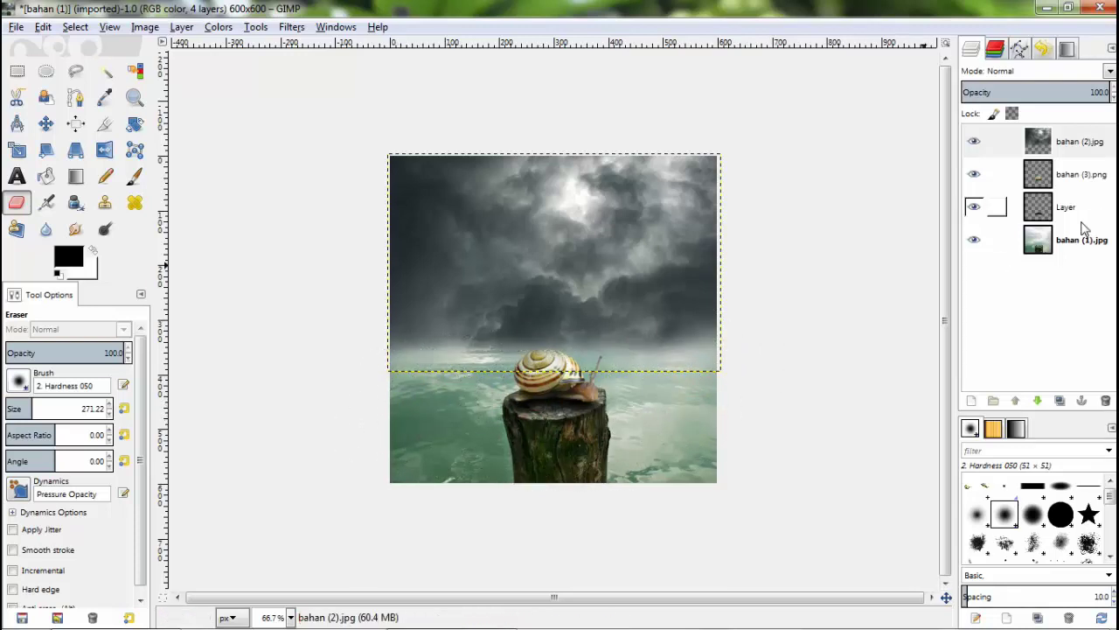
{"action": "left_click", "coordinate": [1084, 232]}
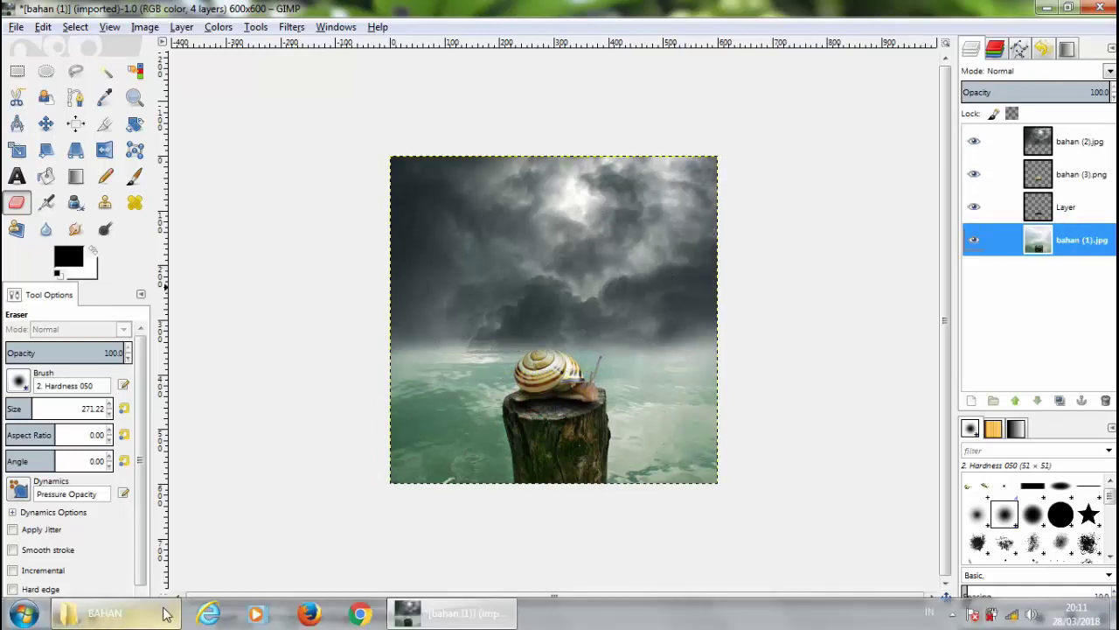
Import the moon image bahan (2).png, shrink it to 495 px wide, and shift it into the sky.
{"action": "left_click", "coordinate": [166, 615]}
{"action": "left_click_drag", "start_coordinate": [773, 263], "coordinate": [278, 476]}
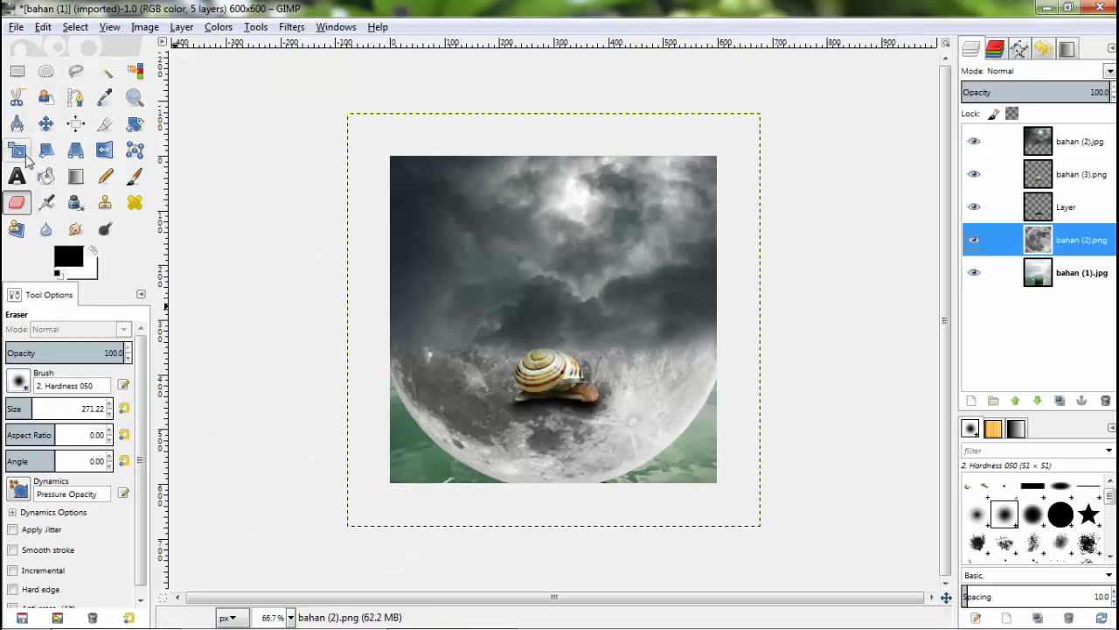
{"action": "left_click", "coordinate": [18, 151]}
{"action": "left_click", "coordinate": [462, 313]}
{"action": "left_click_drag", "start_coordinate": [419, 204], "coordinate": [538, 348]}
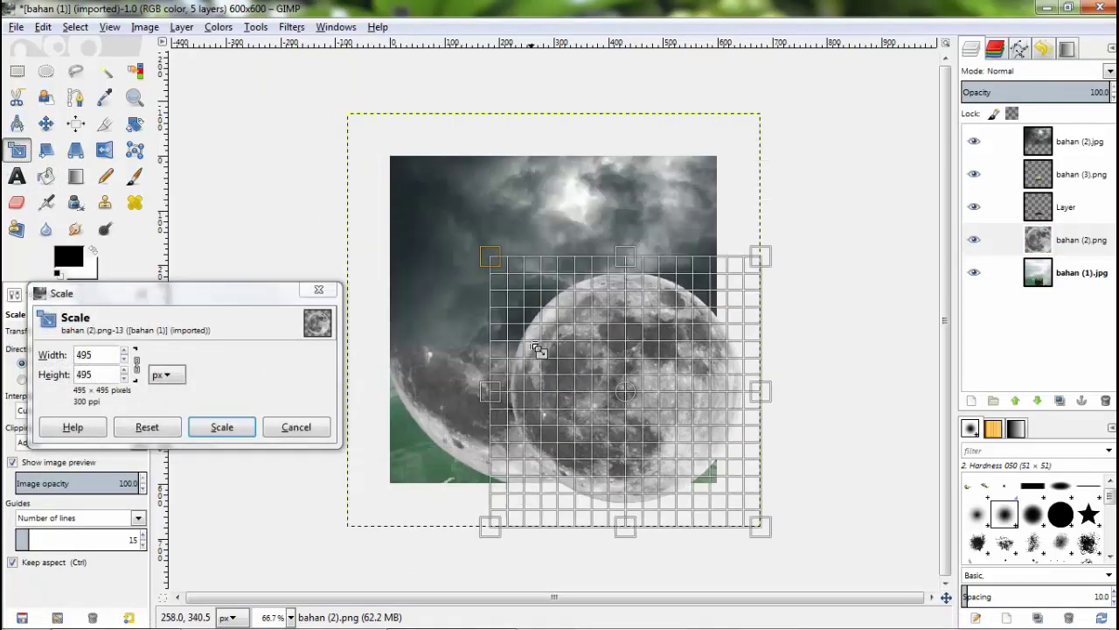
{"action": "left_click_drag", "start_coordinate": [628, 394], "coordinate": [592, 250]}
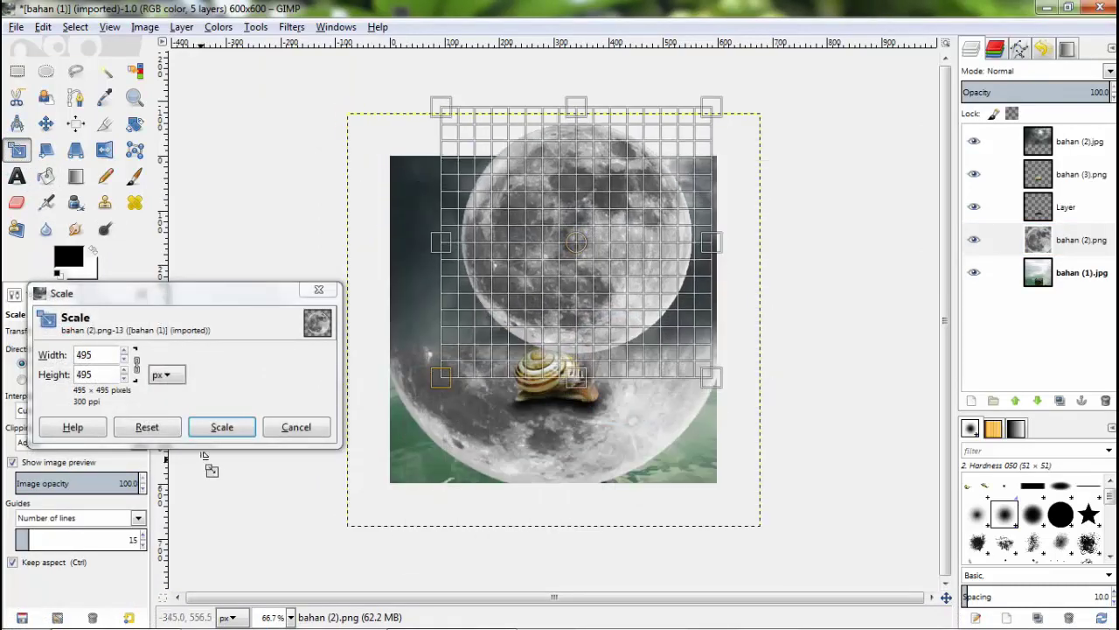
{"action": "left_click", "coordinate": [221, 427]}
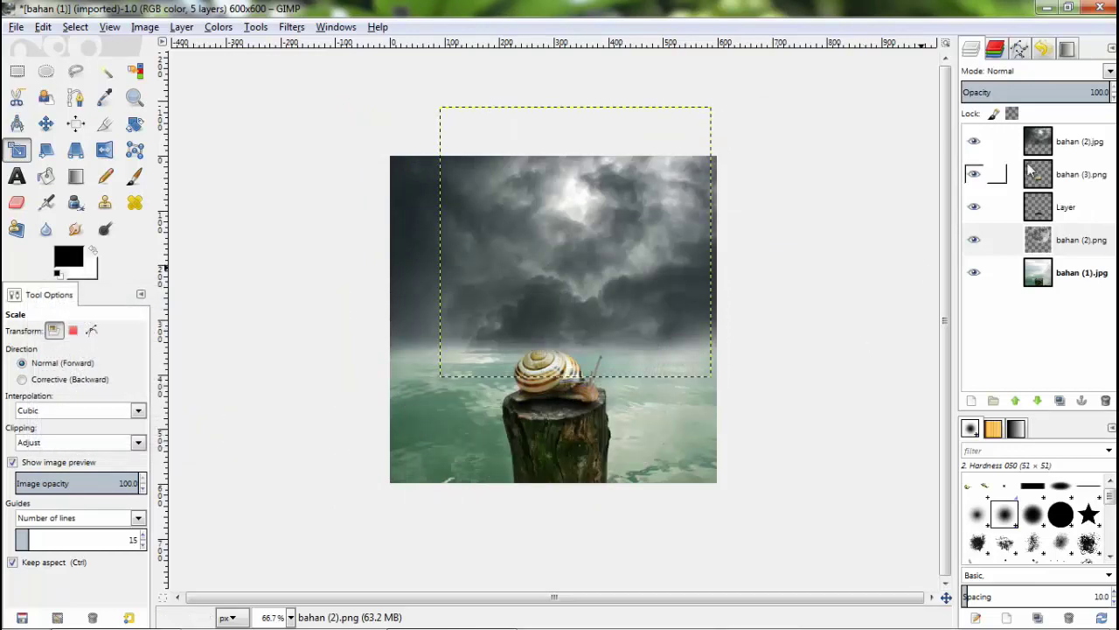
Reorder the layers so the moon sits above the cloud layer.
{"action": "left_click_drag", "start_coordinate": [1058, 249], "coordinate": [1060, 157]}
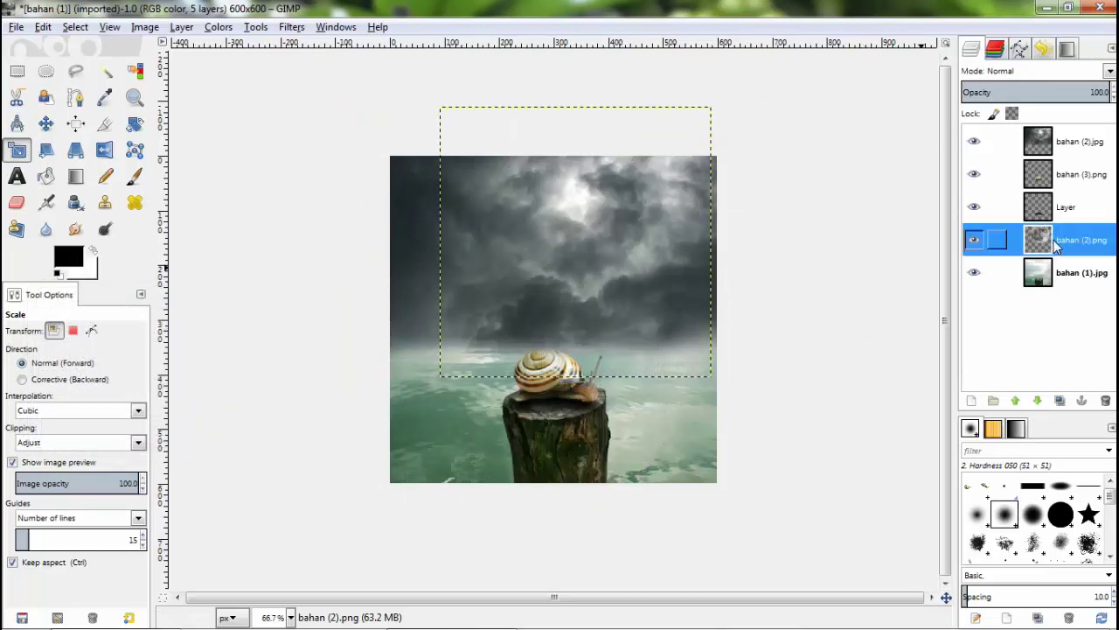
{"action": "left_click", "coordinate": [1061, 145]}
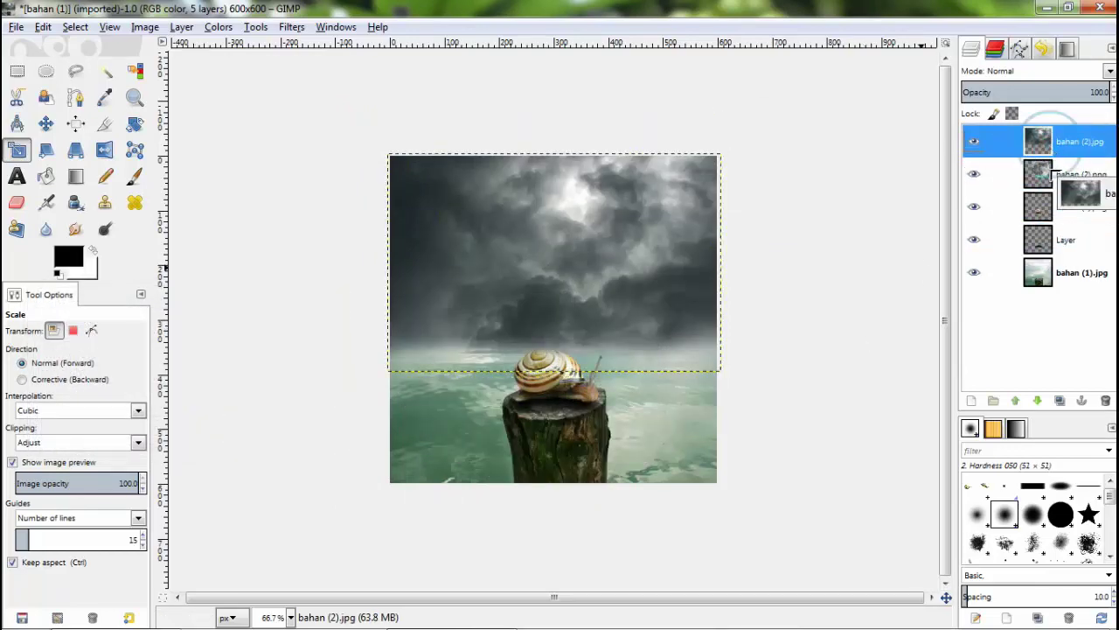
{"action": "left_click_drag", "start_coordinate": [1061, 145], "coordinate": [1061, 183]}
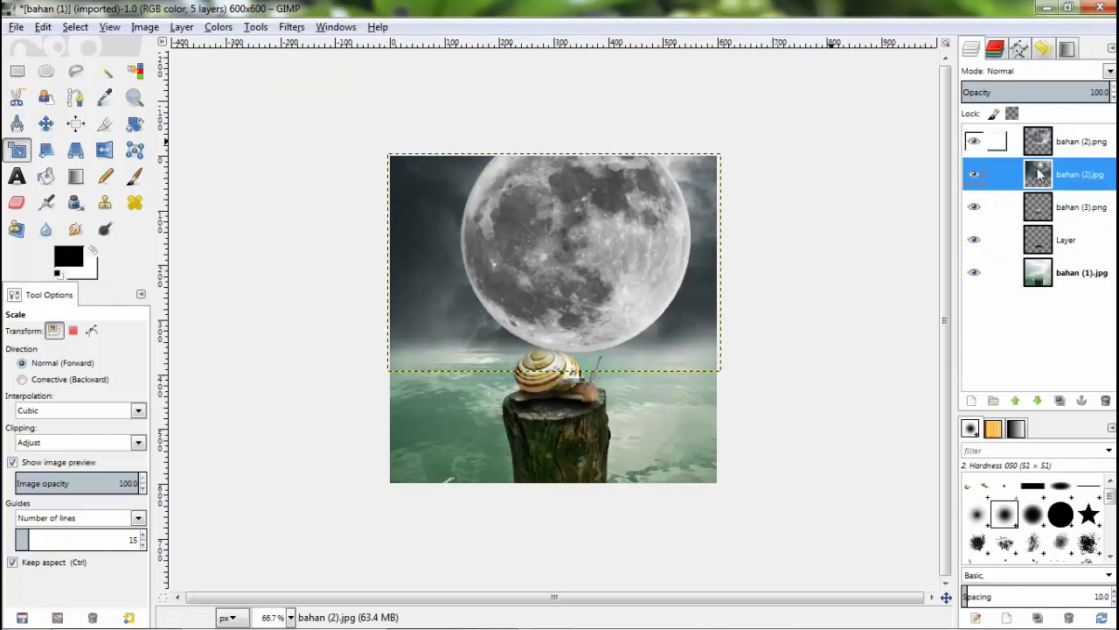
{"action": "left_click", "coordinate": [482, 236]}
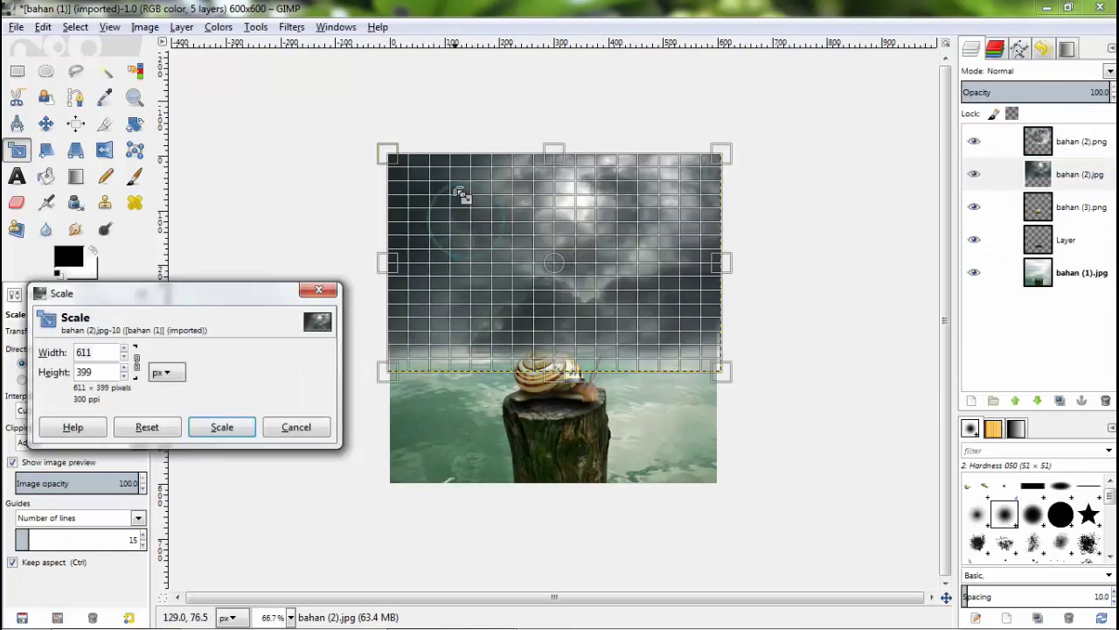
{"action": "left_click", "coordinate": [295, 427]}
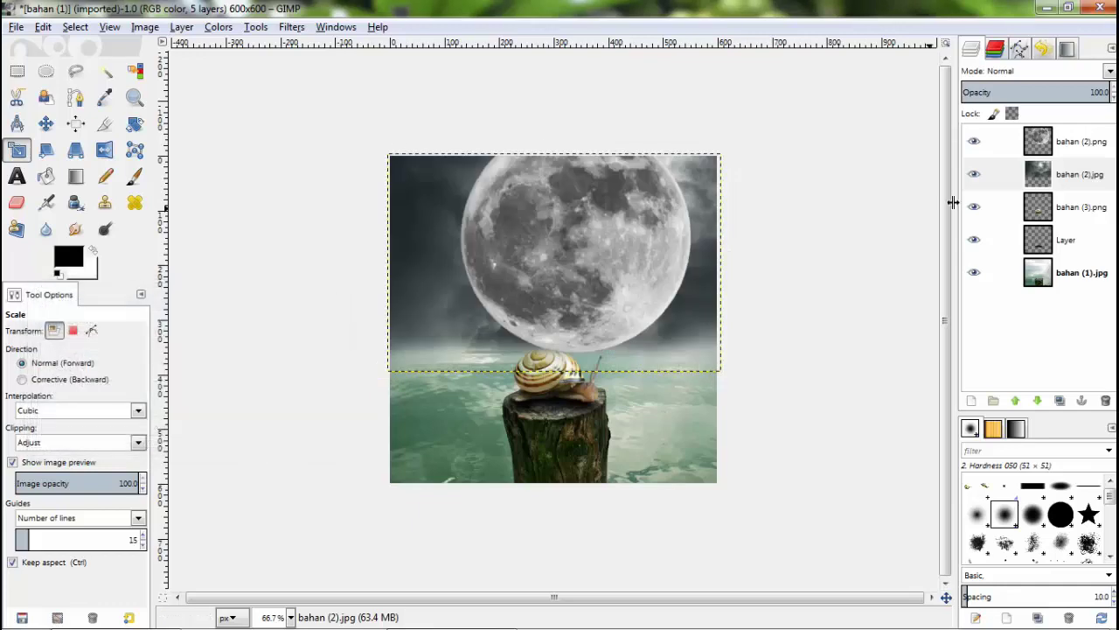
Rescale the moon to about 334×333 px and nudge it into place above the snail.
{"action": "left_click", "coordinate": [1076, 140]}
{"action": "left_click", "coordinate": [605, 236]}
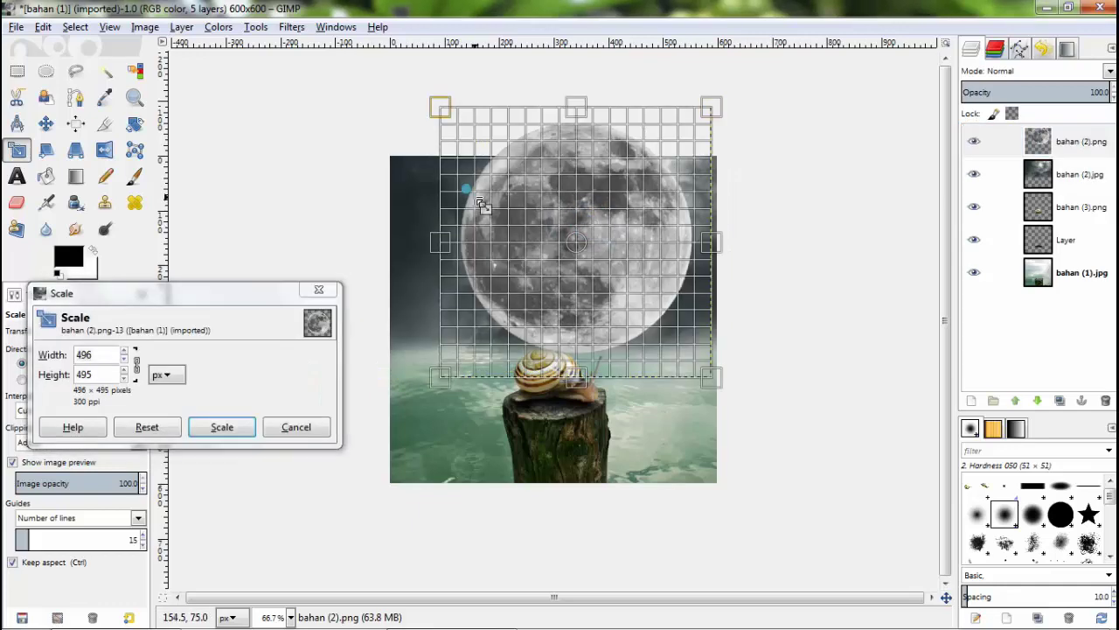
{"action": "mouse_move", "coordinate": [600, 236]}
{"action": "left_mouse_down"}
{"action": "mouse_move", "coordinate": [518, 238]}
{"action": "mouse_move", "coordinate": [653, 301]}
{"action": "left_mouse_up"}
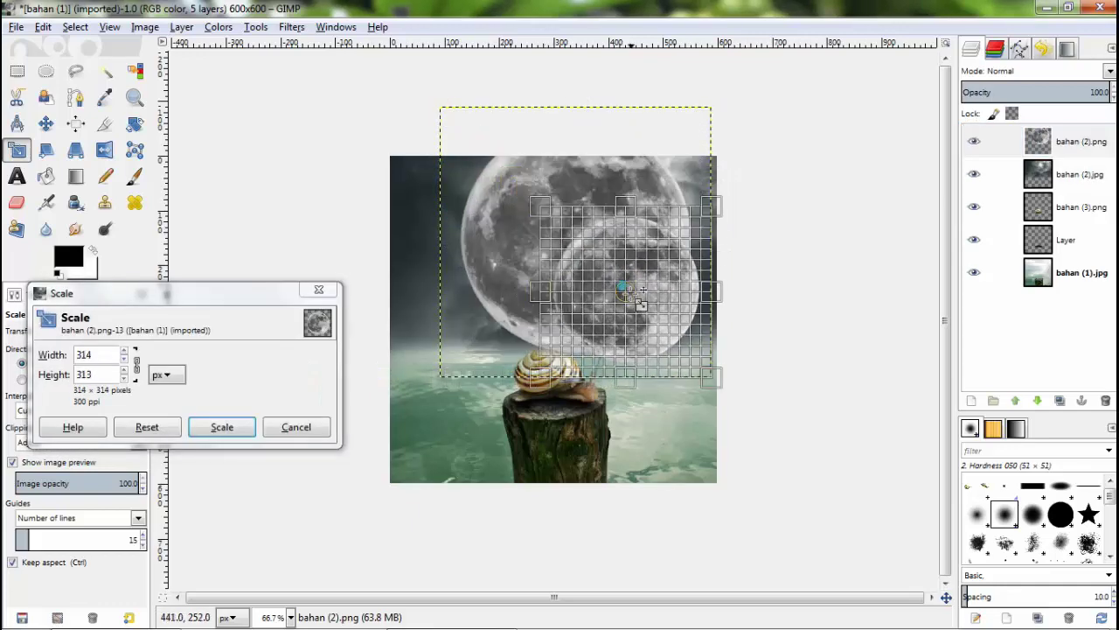
{"action": "mouse_move", "coordinate": [579, 243]}
{"action": "left_mouse_down"}
{"action": "mouse_move", "coordinate": [562, 236]}
{"action": "mouse_move", "coordinate": [580, 233]}
{"action": "left_mouse_up"}
{"action": "left_click_drag", "start_coordinate": [654, 322], "coordinate": [665, 333]}
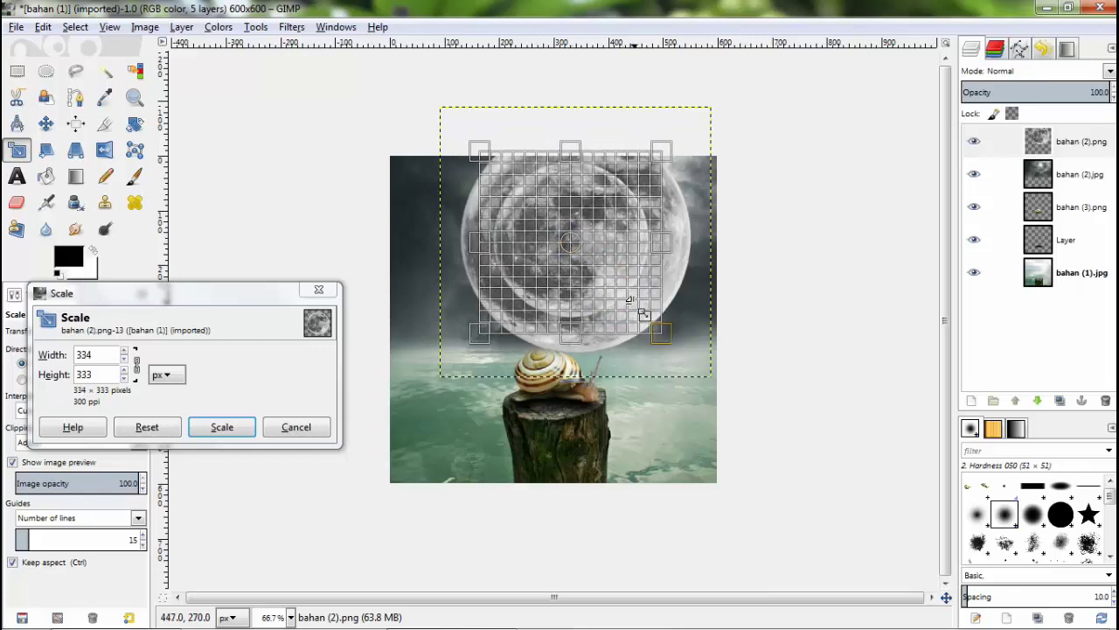
{"action": "left_click", "coordinate": [254, 435]}
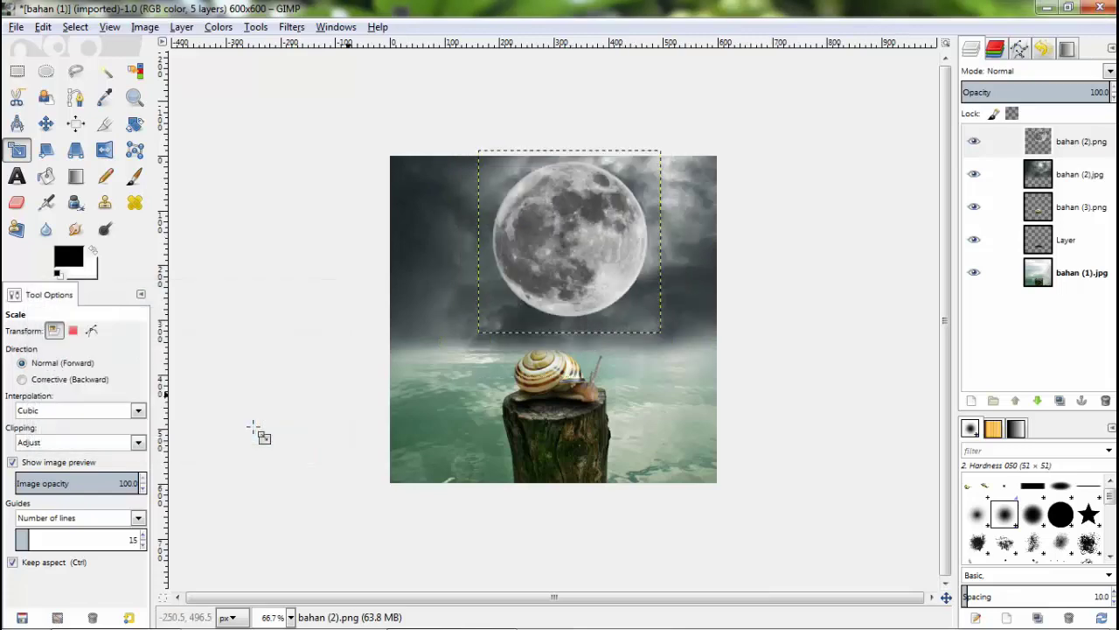
{"action": "left_click", "coordinate": [1047, 174]}
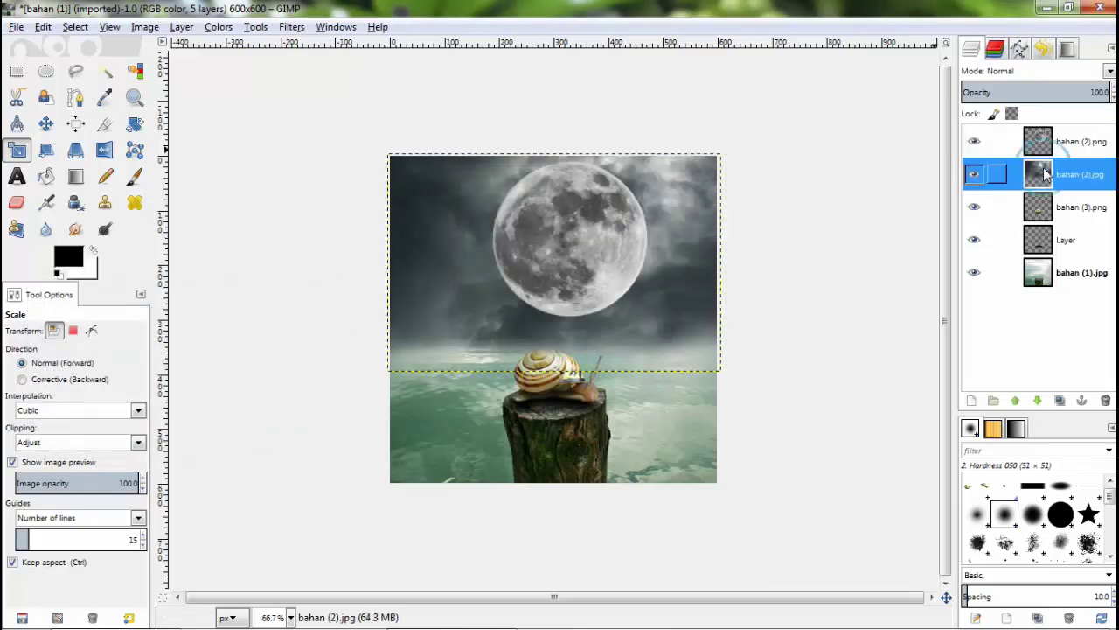
{"action": "left_click", "coordinate": [1054, 151]}
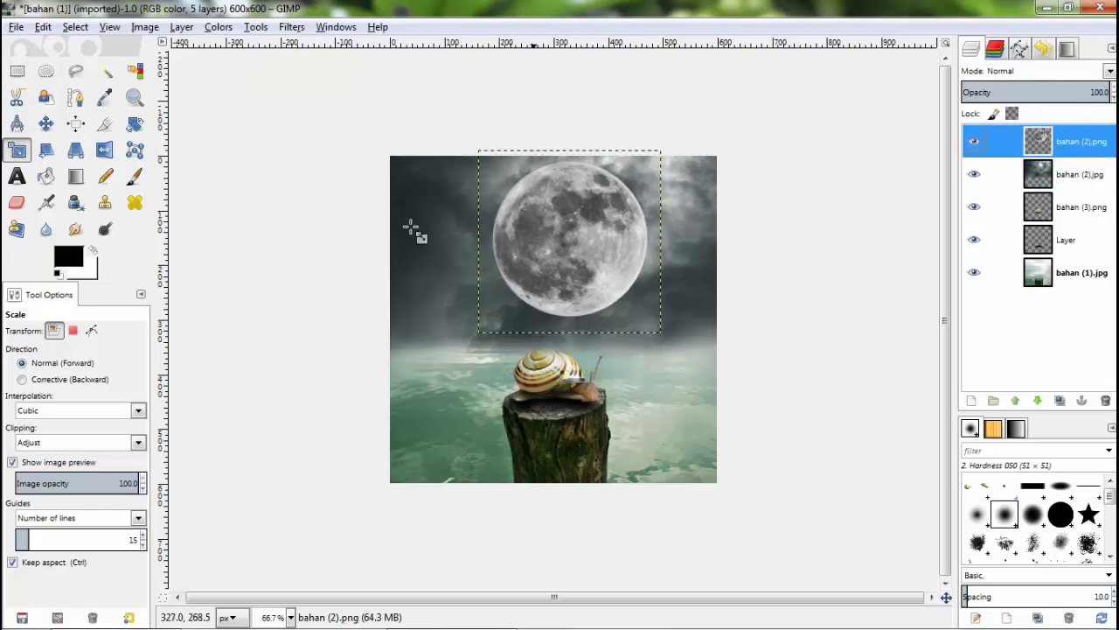
{"action": "left_click", "coordinate": [45, 124]}
{"action": "left_click_drag", "start_coordinate": [598, 226], "coordinate": [604, 223]}
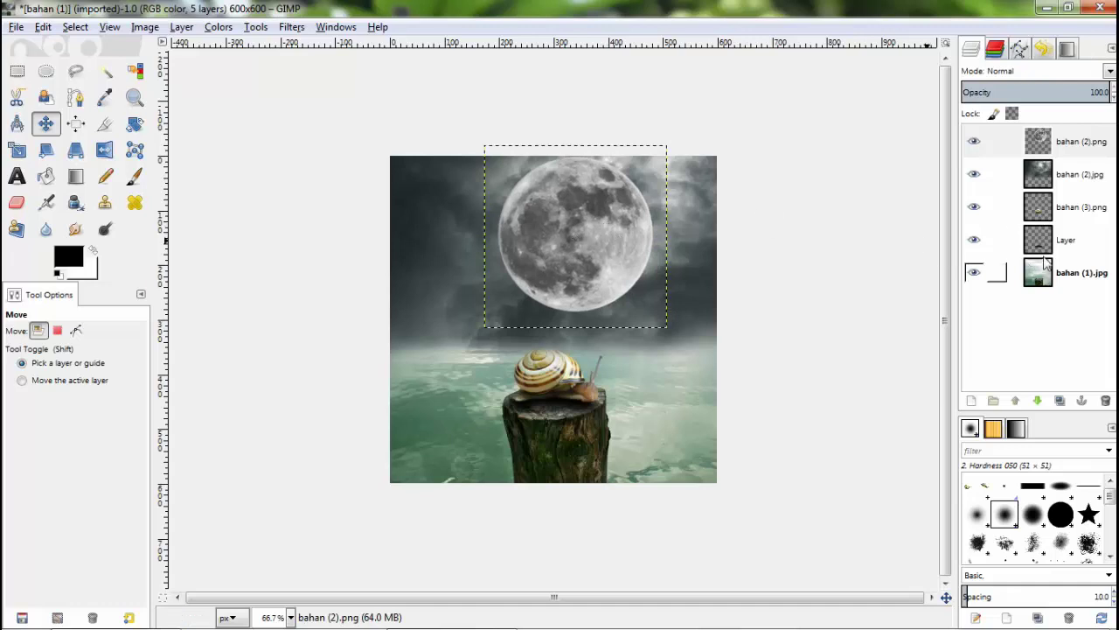
Duplicate bahan (1).jpg, desaturate the copy by Lightness, and set its opacity to 81.3.
{"action": "left_click", "coordinate": [1047, 272]}
{"action": "left_click", "coordinate": [1060, 400]}
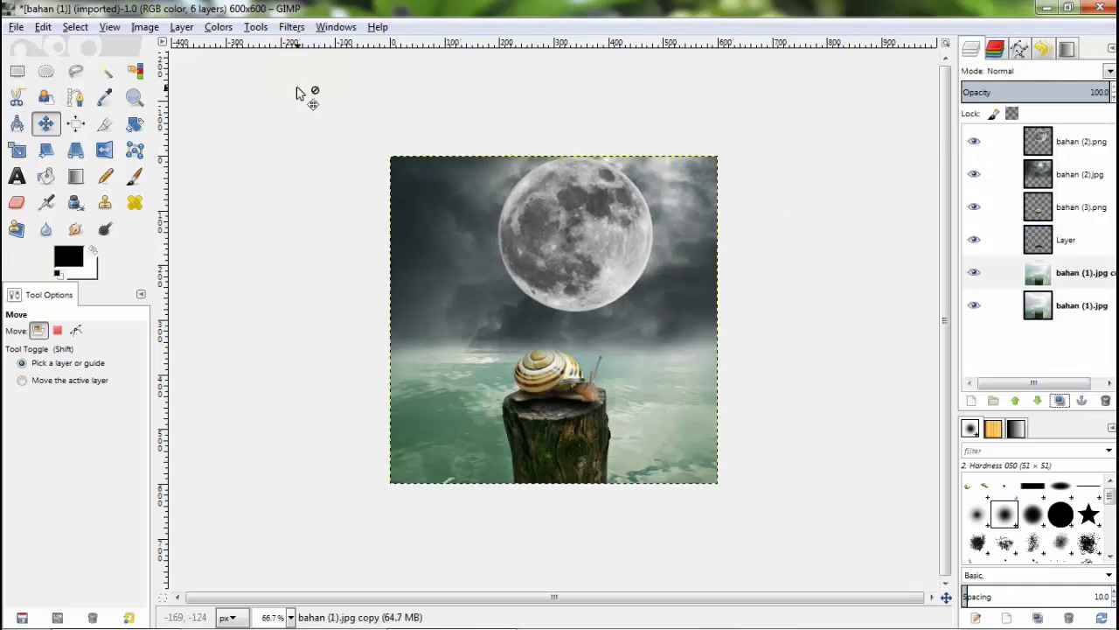
{"action": "left_click", "coordinate": [218, 27]}
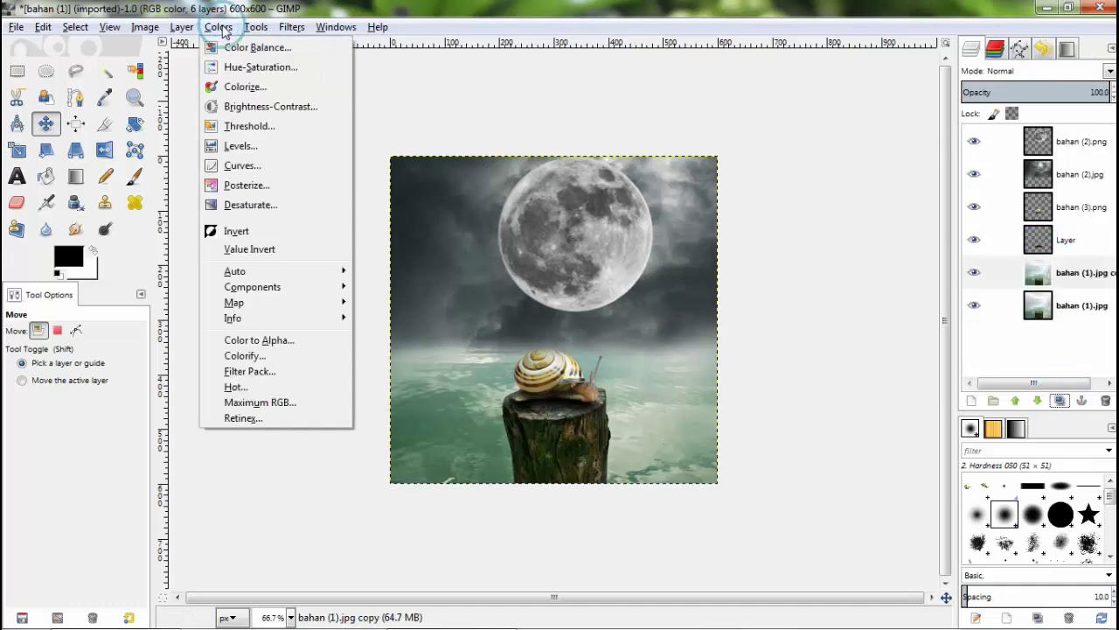
{"action": "left_click", "coordinate": [249, 205]}
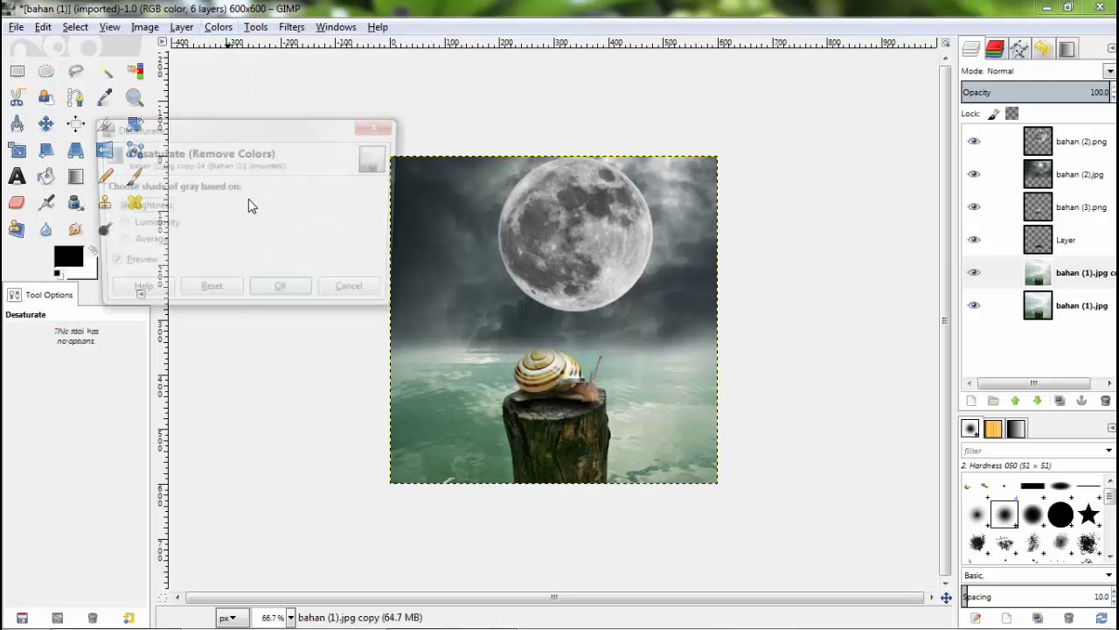
{"action": "left_click", "coordinate": [283, 295]}
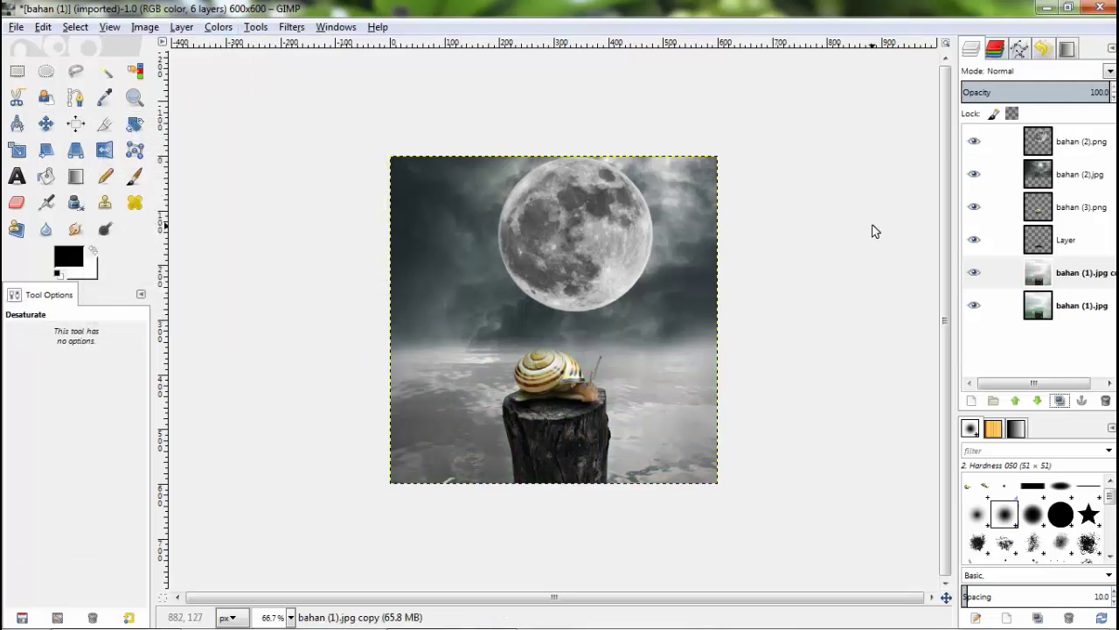
{"action": "left_click", "coordinate": [1082, 92]}
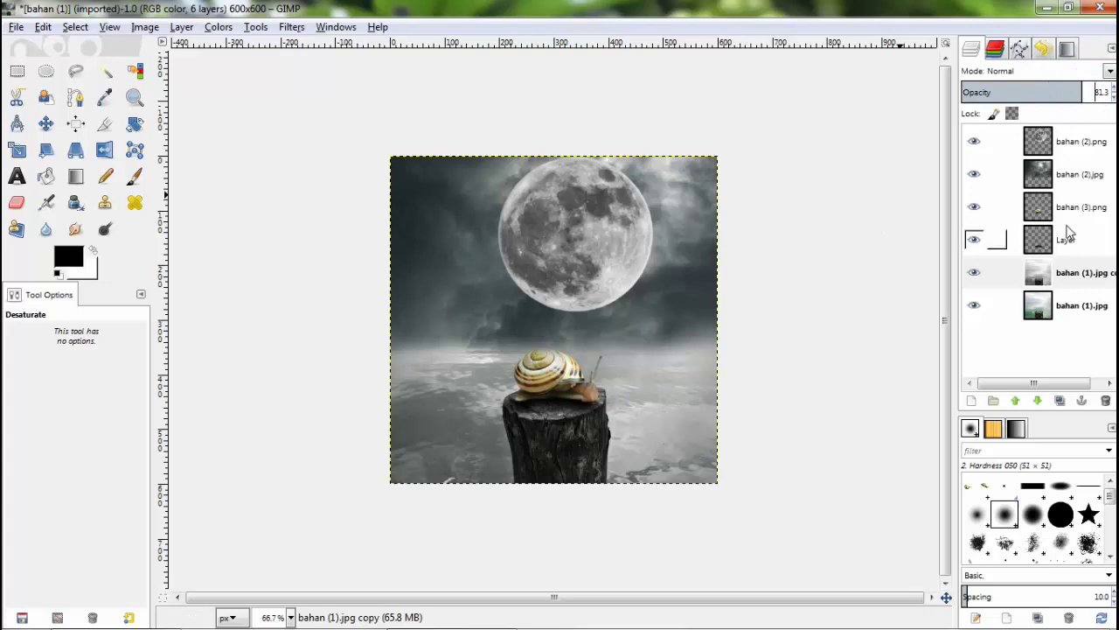
{"action": "left_click", "coordinate": [1063, 210]}
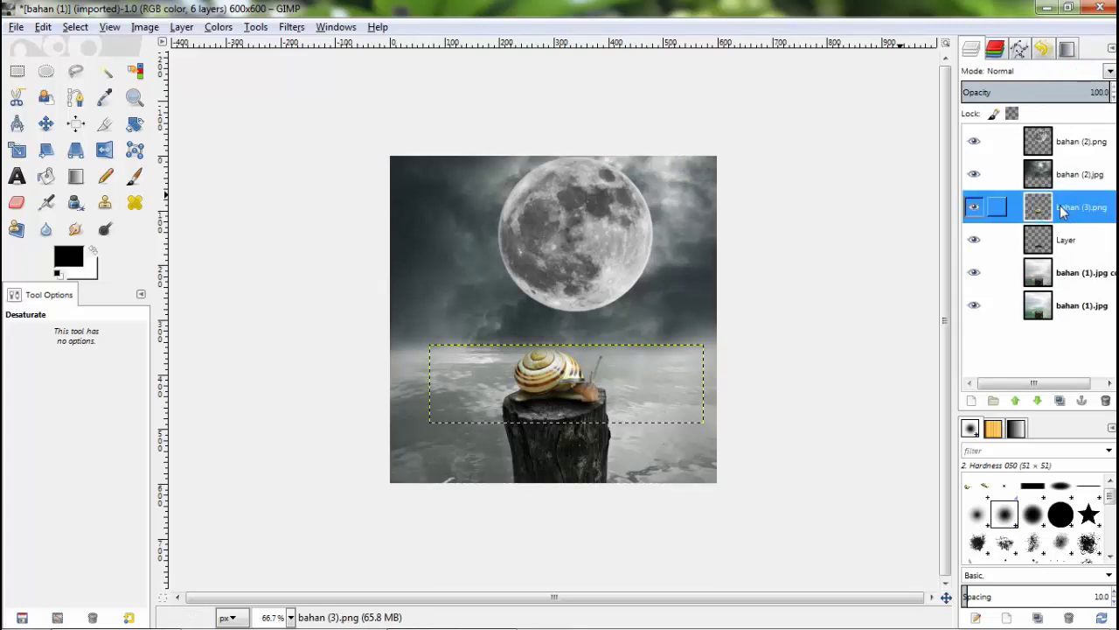
Load the snail's outline as a selection on a new transparent layer, grown by 2 pixels.
{"action": "right_click", "coordinate": [1063, 210]}
{"action": "left_click", "coordinate": [974, 399]}
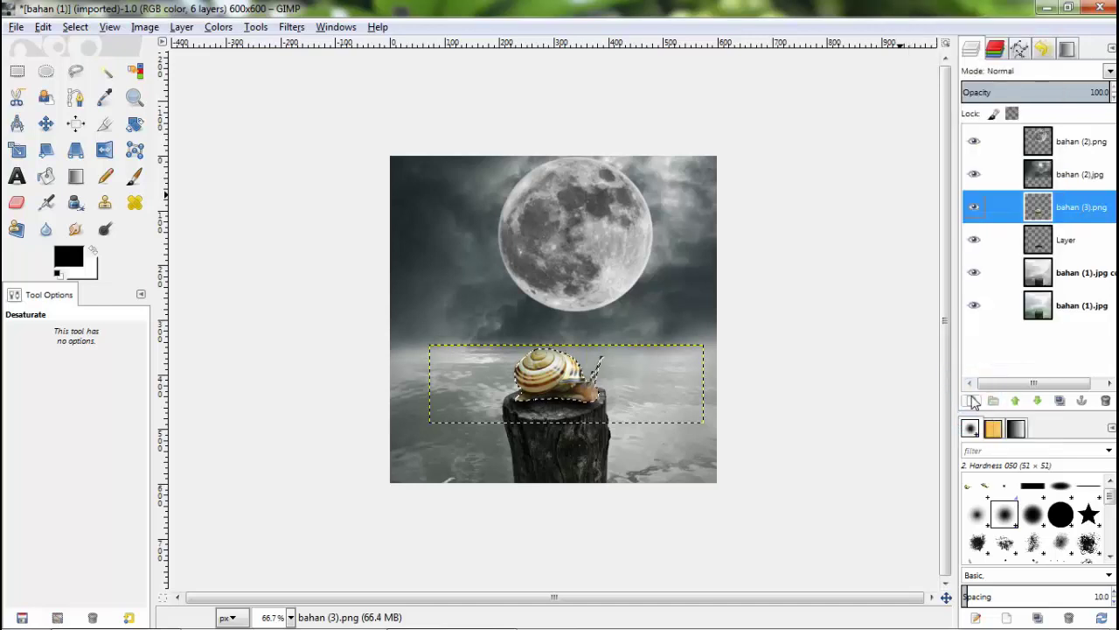
{"action": "left_click", "coordinate": [971, 400]}
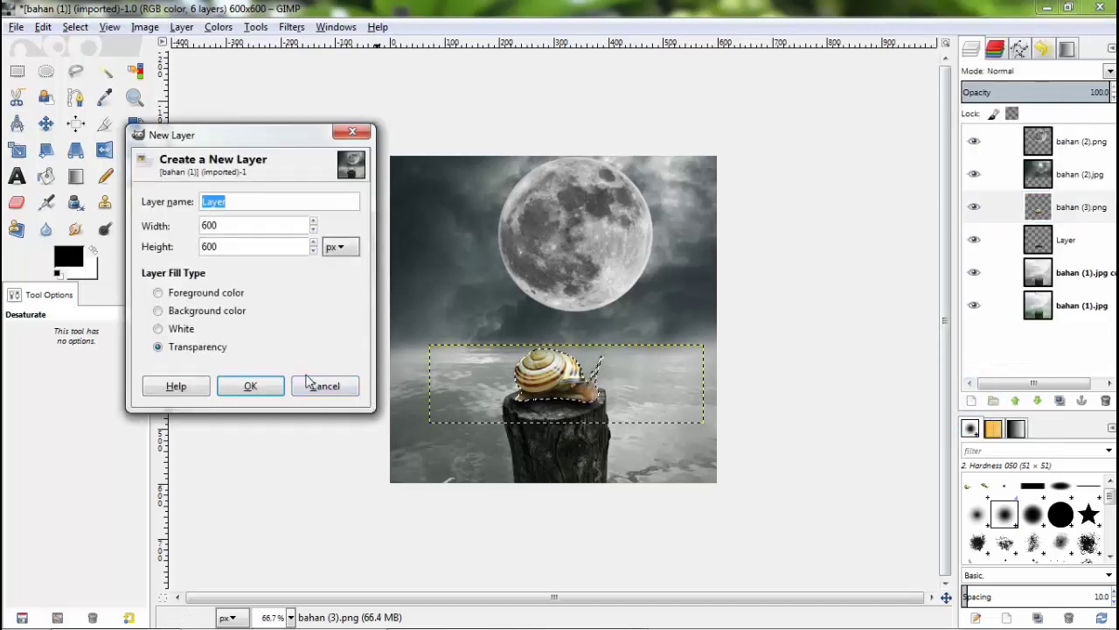
{"action": "left_click", "coordinate": [250, 386]}
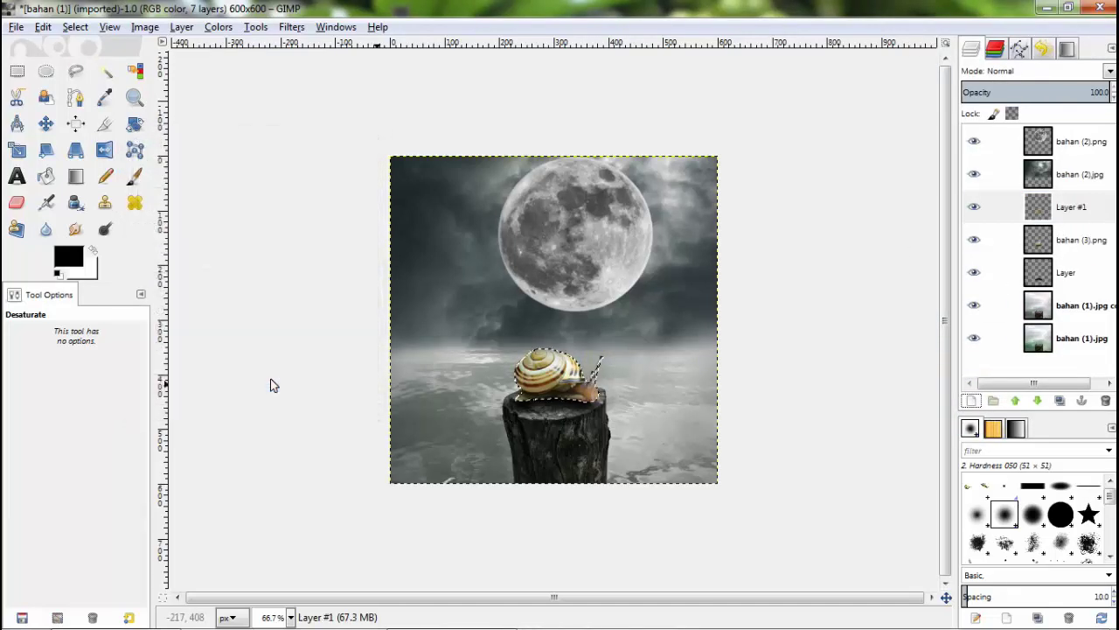
{"action": "left_click", "coordinate": [109, 27]}
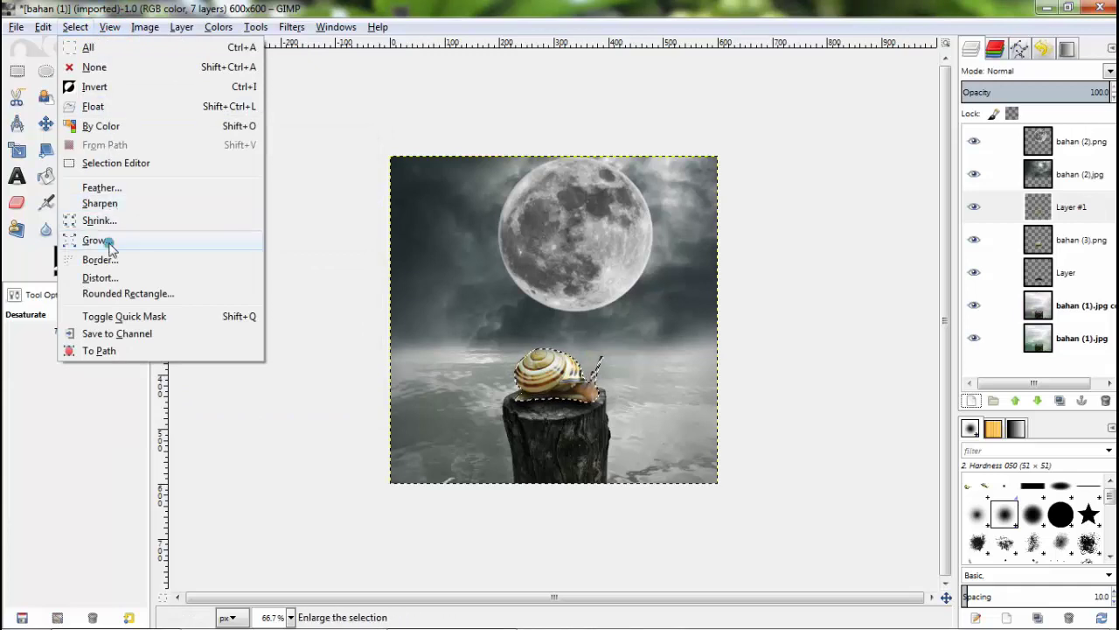
{"action": "left_click", "coordinate": [108, 241]}
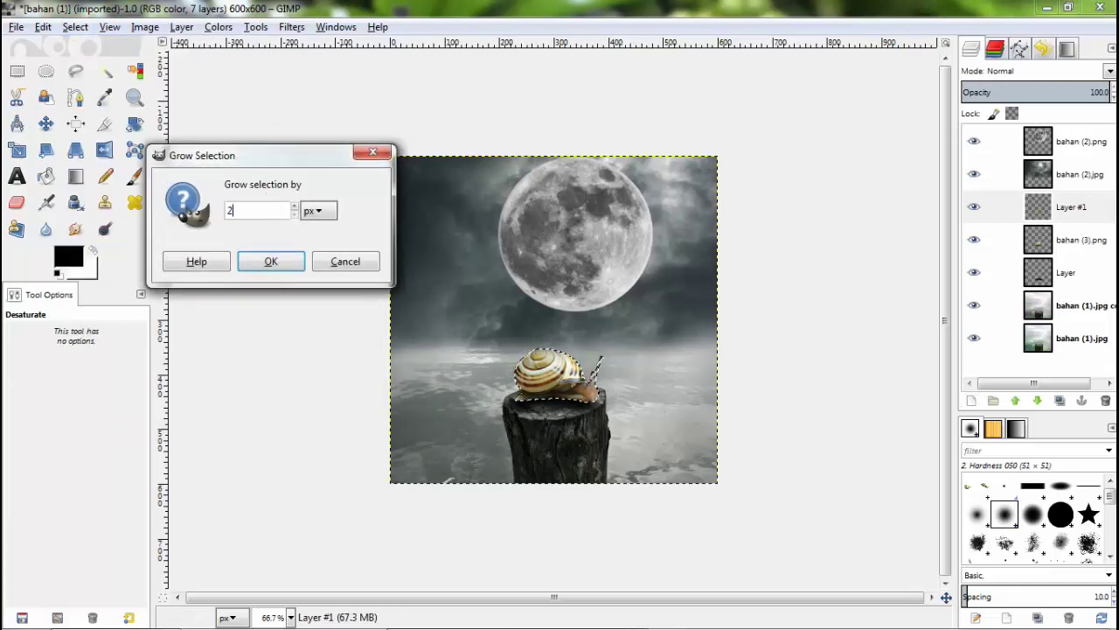
{"action": "left_click", "coordinate": [270, 260]}
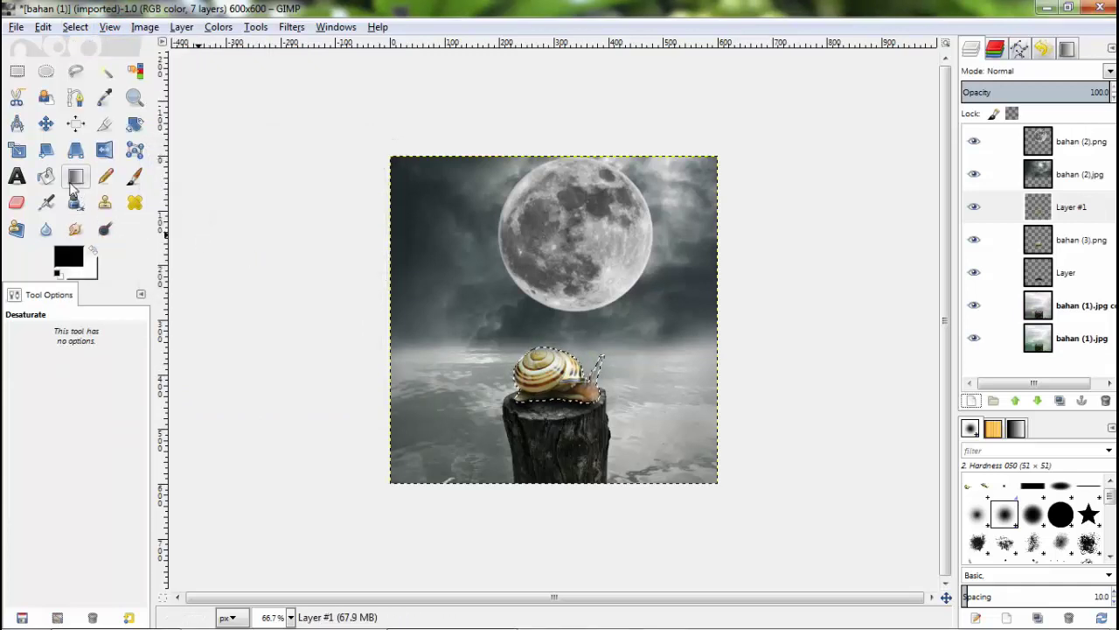
Fill the snail selection with white and lower bahan (2).jpg to just above bahan (1).jpg copy.
{"action": "left_click", "coordinate": [46, 175]}
{"action": "left_click", "coordinate": [93, 249]}
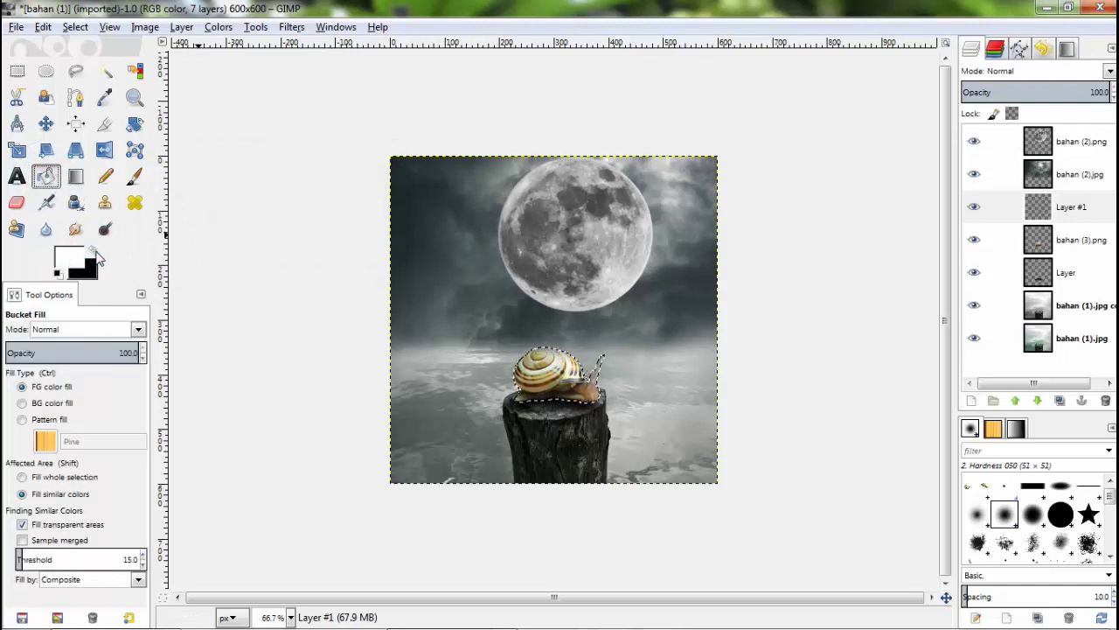
{"action": "left_click", "coordinate": [528, 389]}
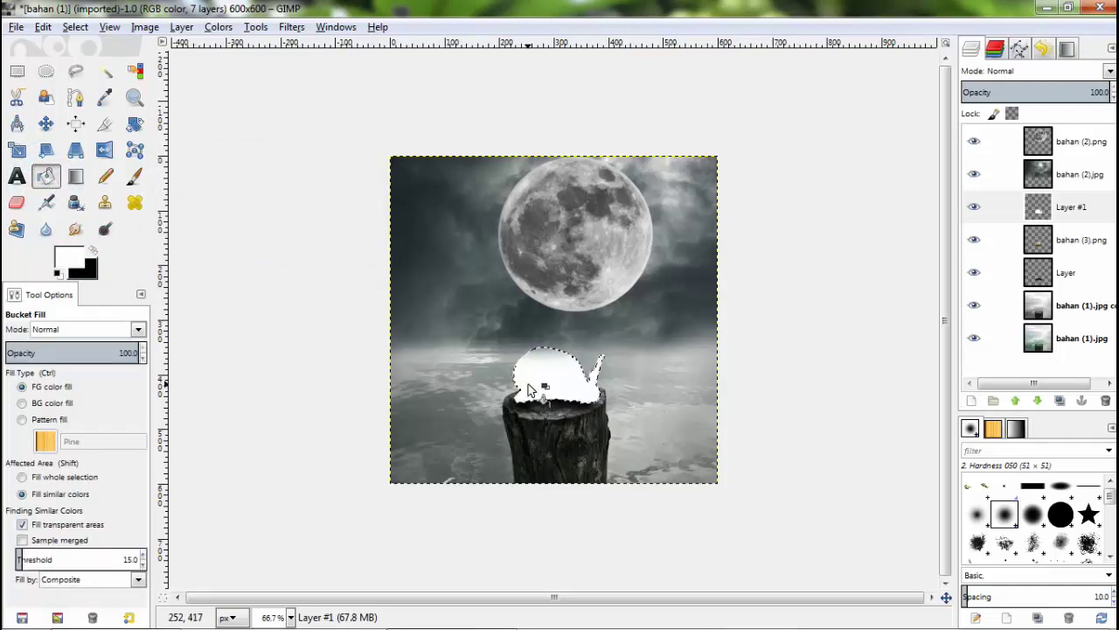
{"action": "key", "text": "shift"}
{"action": "left_click", "coordinate": [528, 389], "text": "shift"}
{"action": "left_click", "coordinate": [1039, 175]}
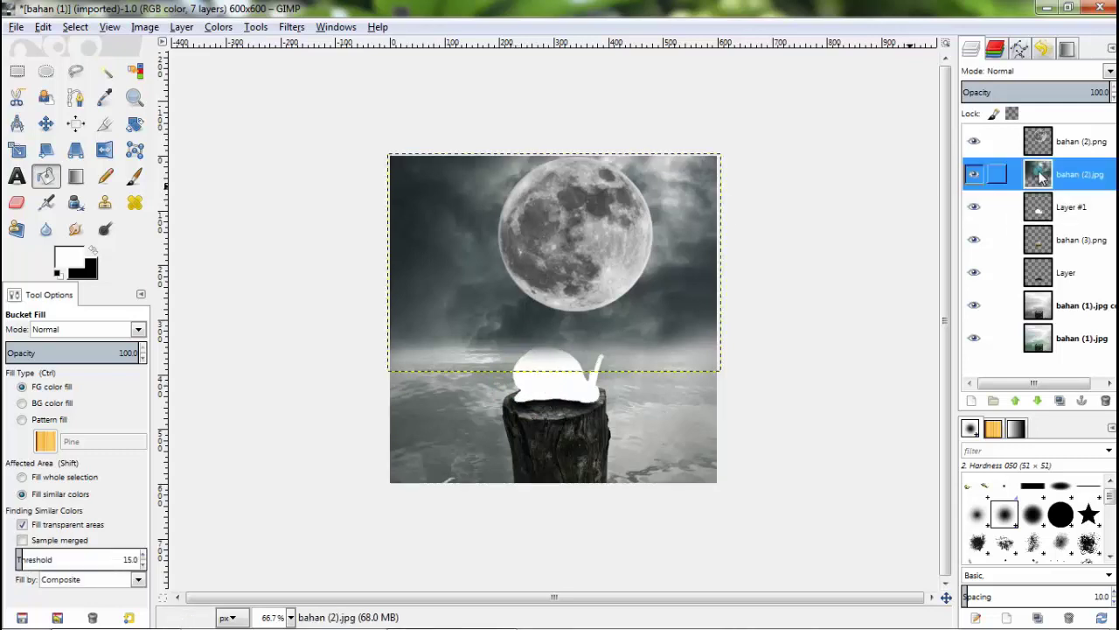
{"action": "left_click_drag", "start_coordinate": [1038, 174], "coordinate": [1045, 301]}
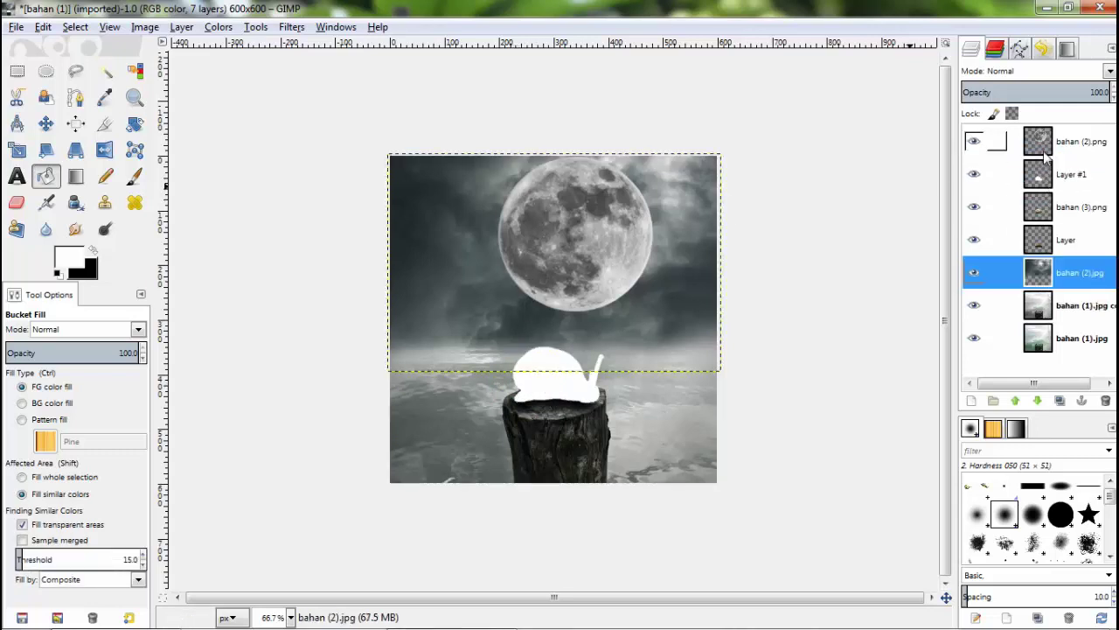
Put Layer #1 below the coloured snail layer and give it a 34 px Gaussian blur.
{"action": "left_click_drag", "start_coordinate": [1047, 155], "coordinate": [1049, 263]}
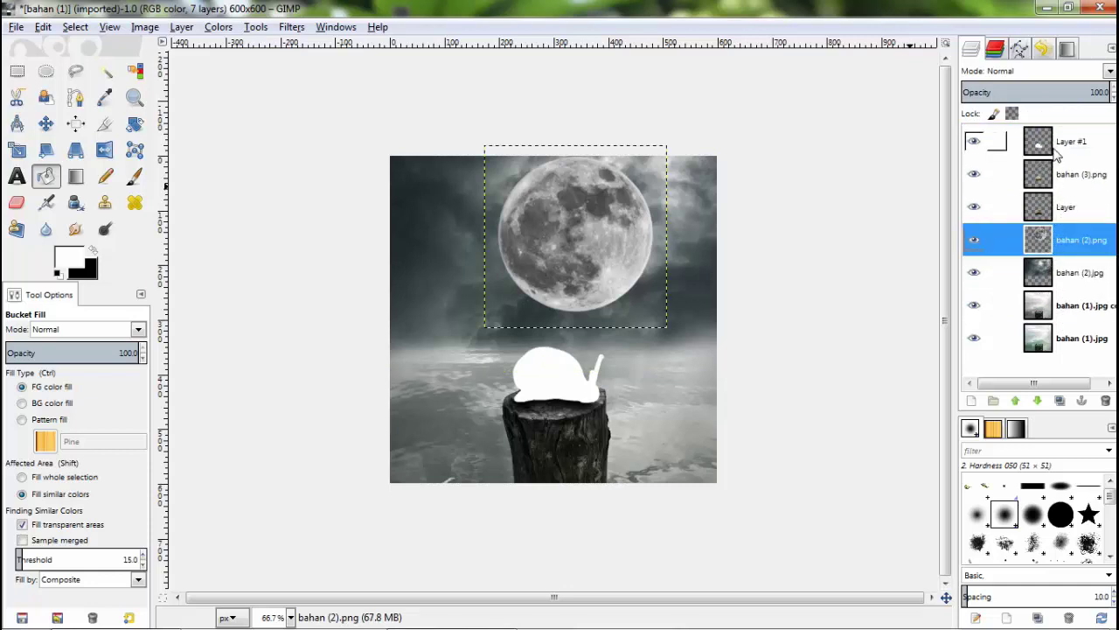
{"action": "left_click_drag", "start_coordinate": [1041, 142], "coordinate": [1049, 180]}
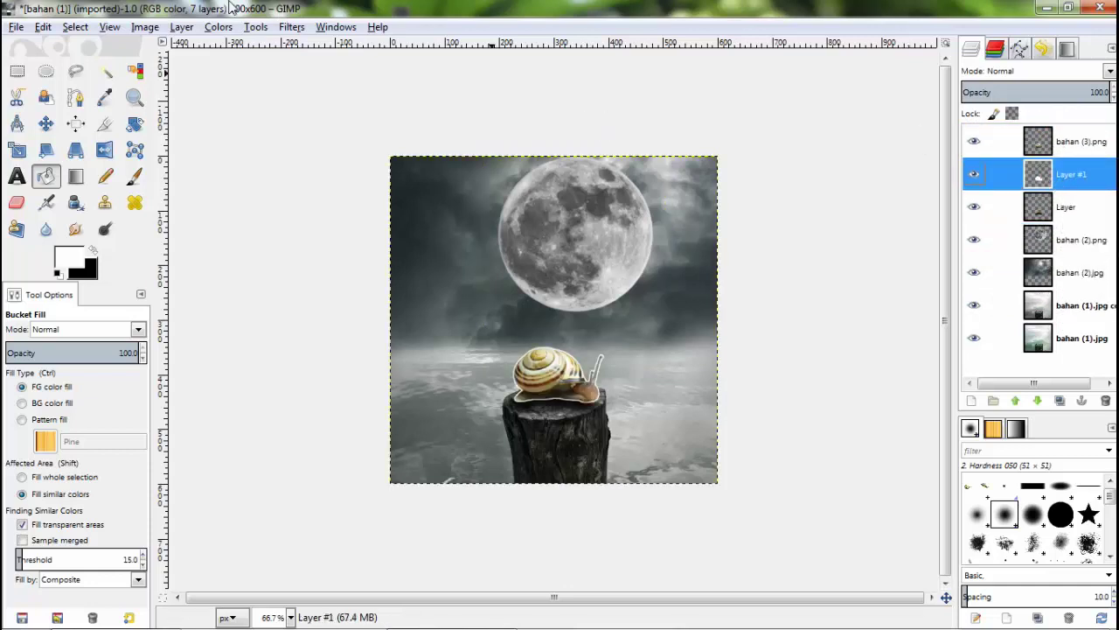
{"action": "left_click", "coordinate": [288, 28]}
{"action": "mouse_move", "coordinate": [308, 106]}
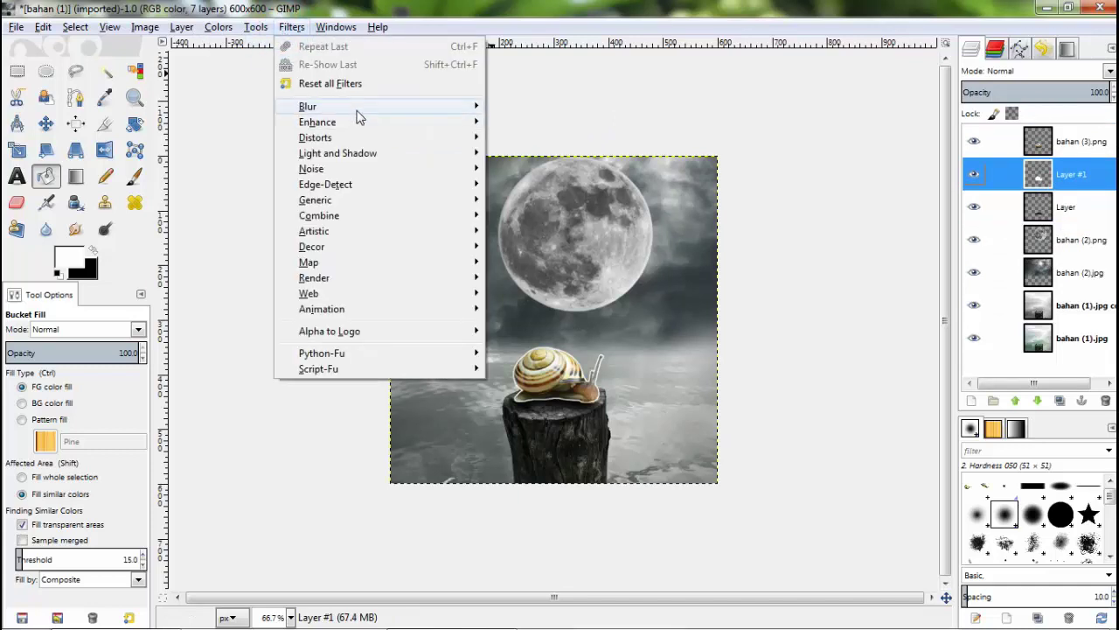
{"action": "left_click", "coordinate": [527, 124]}
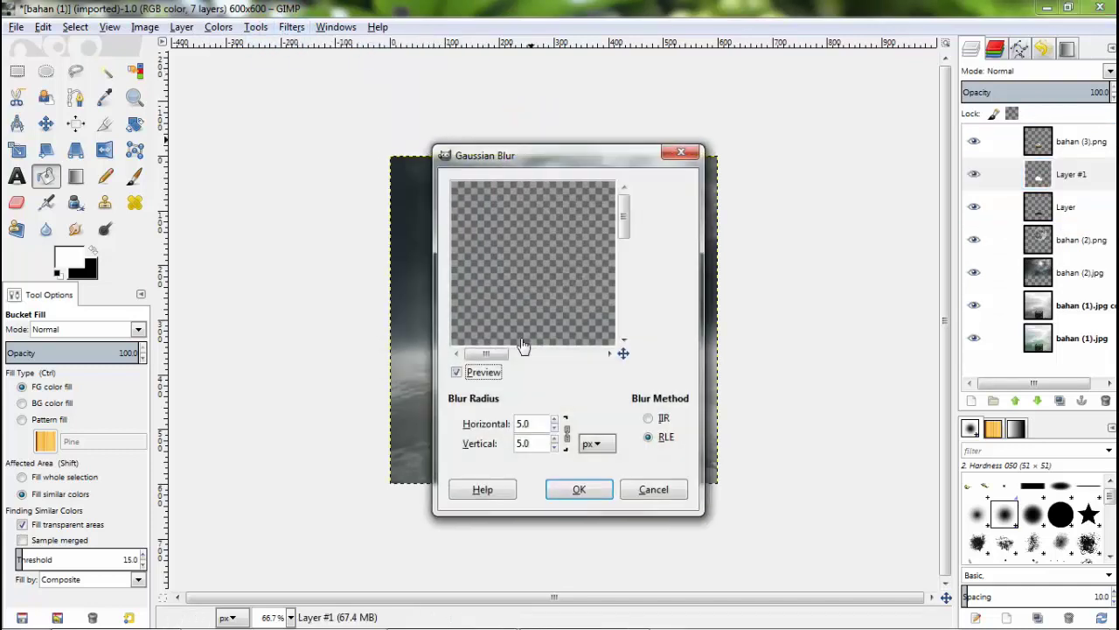
{"action": "left_click_drag", "start_coordinate": [630, 359], "coordinate": [626, 396]}
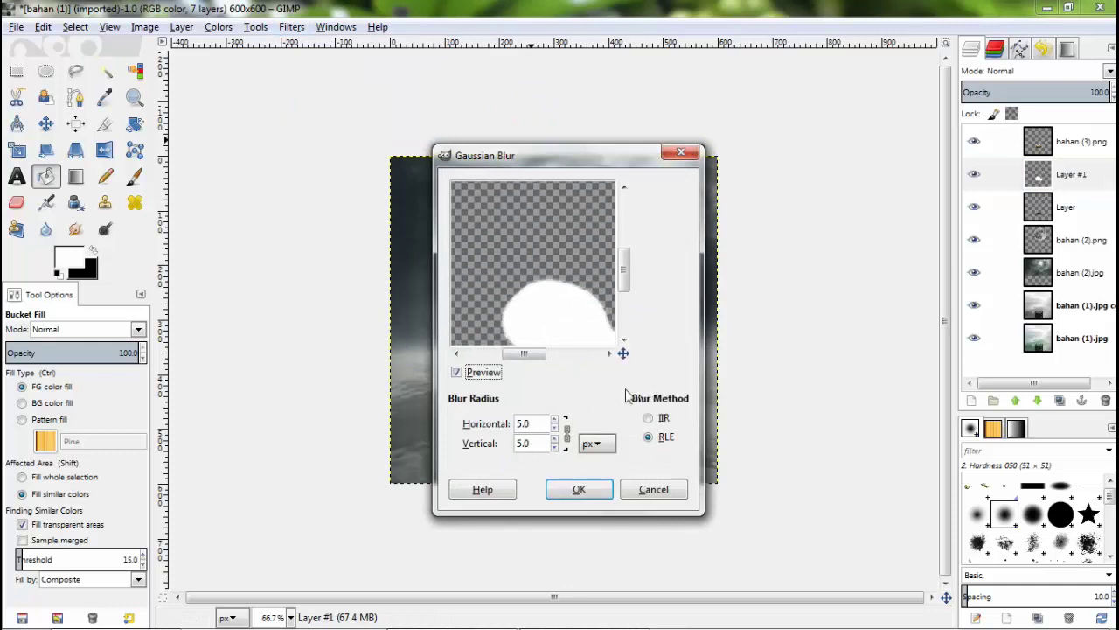
{"action": "left_click", "coordinate": [553, 419]}
{"action": "type", "text": "34"}
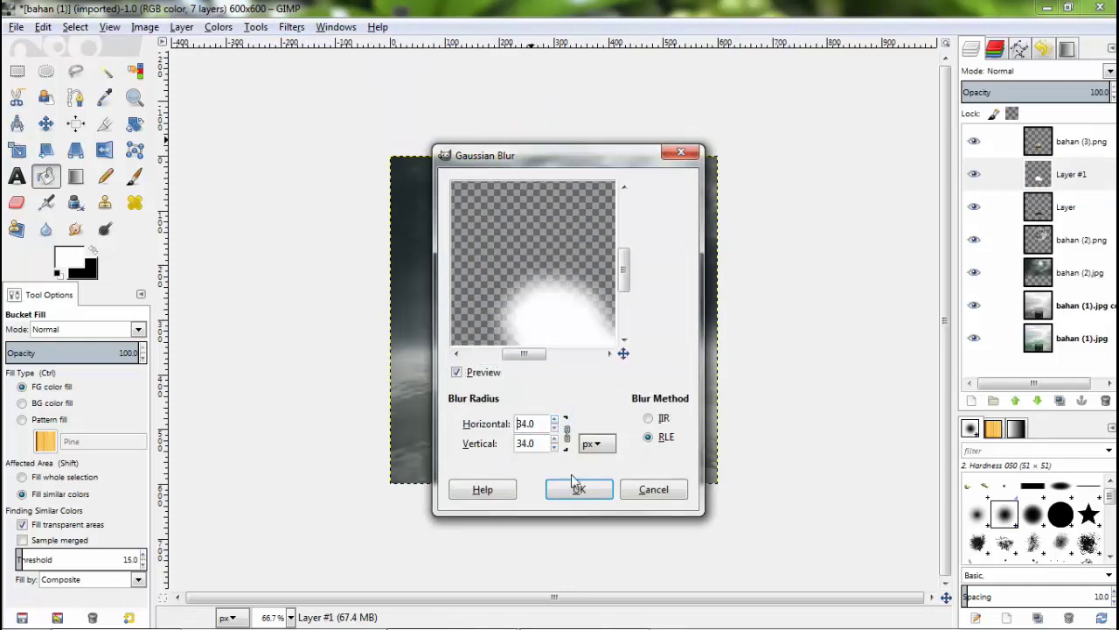
{"action": "left_click", "coordinate": [577, 488]}
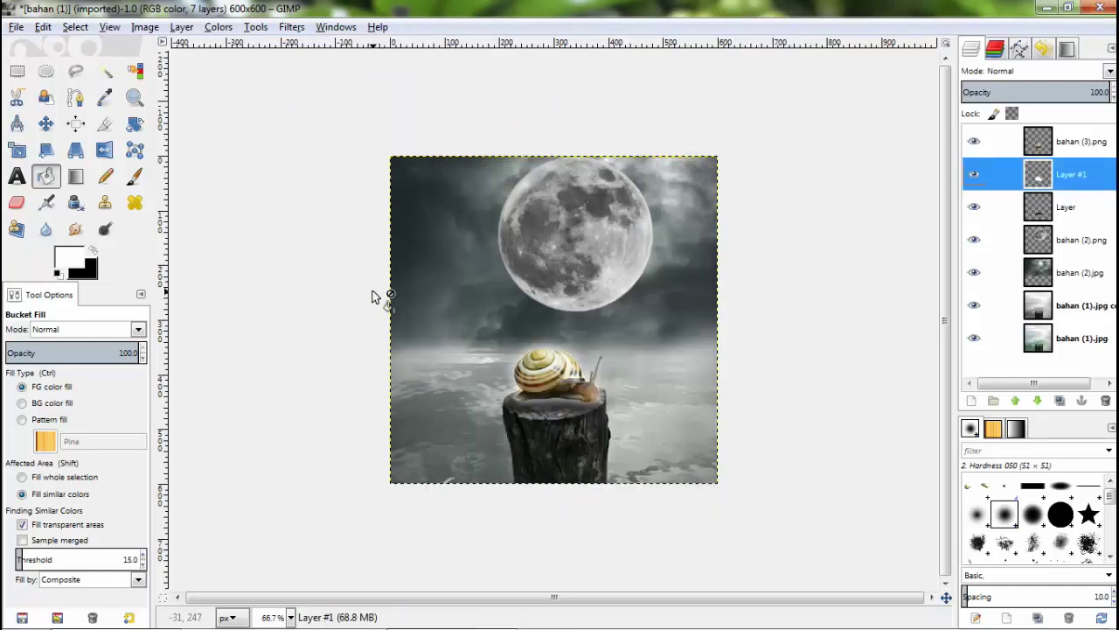
Erase part of the glow near the snail with an eraser of size 82.89.
{"action": "left_click", "coordinate": [15, 202]}
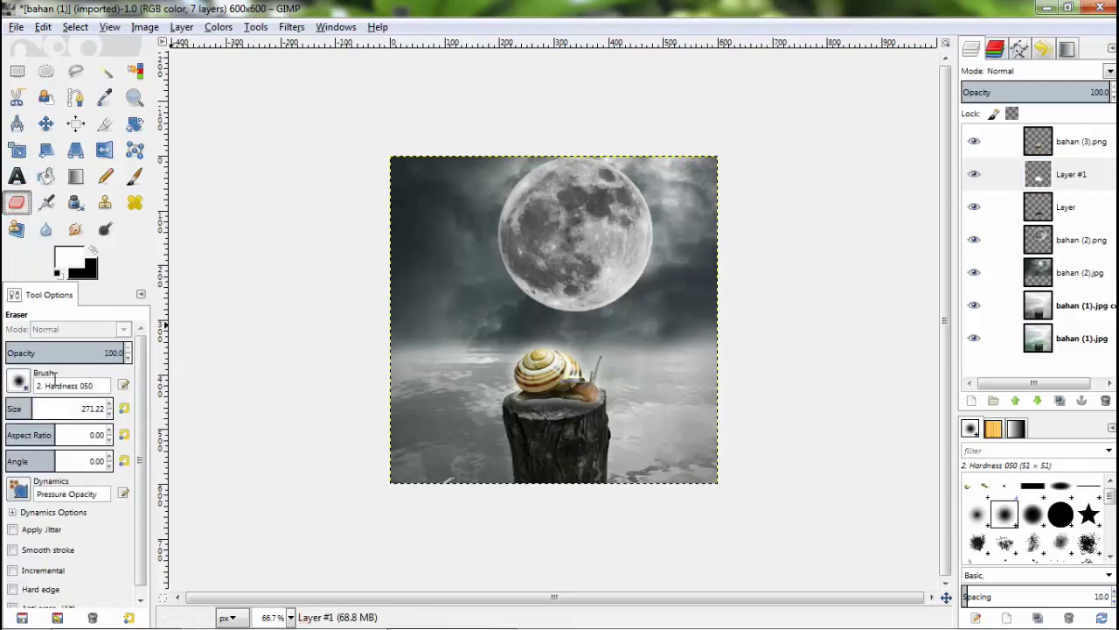
{"action": "left_click", "coordinate": [15, 409]}
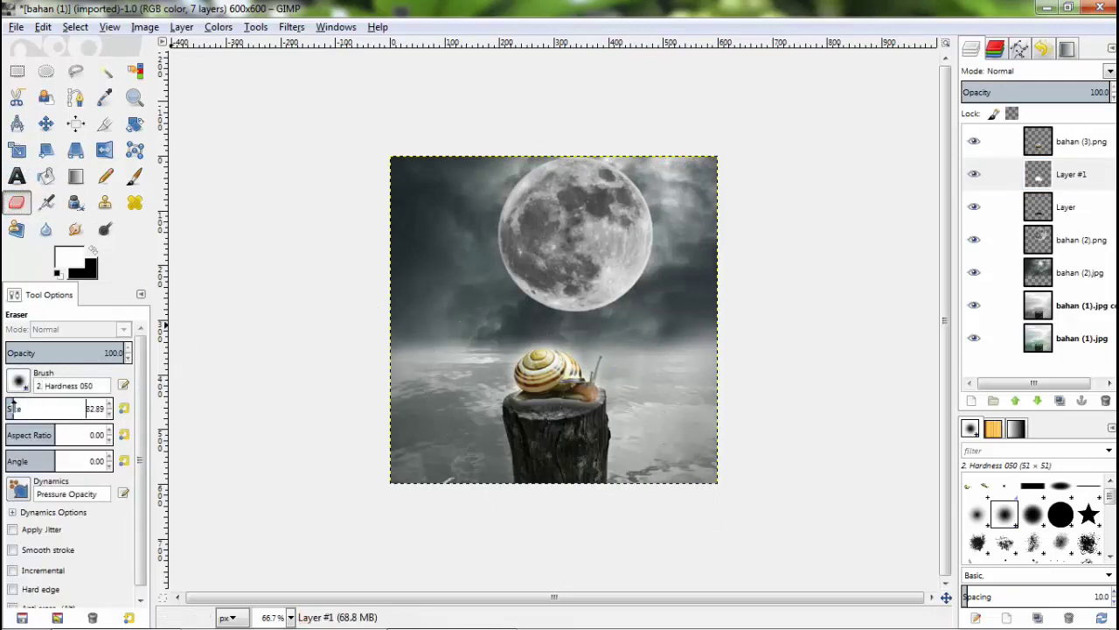
{"action": "left_click", "coordinate": [520, 408]}
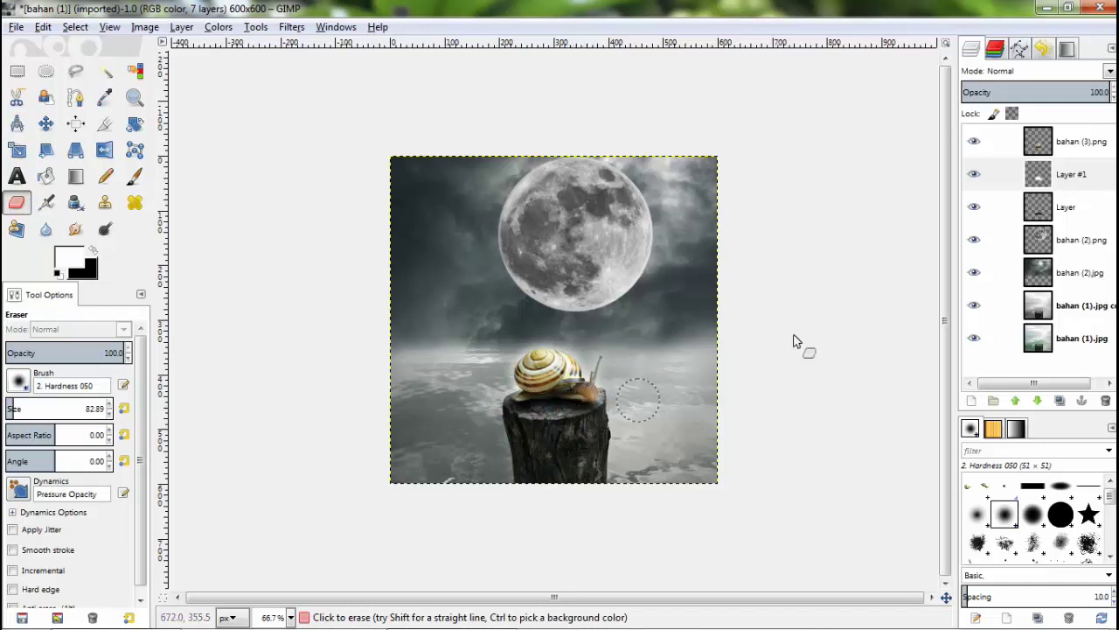
Duplicate the bahan (3).png snail layer, desaturate the copy and lower its opacity to about 70.
{"action": "left_click", "coordinate": [1056, 156]}
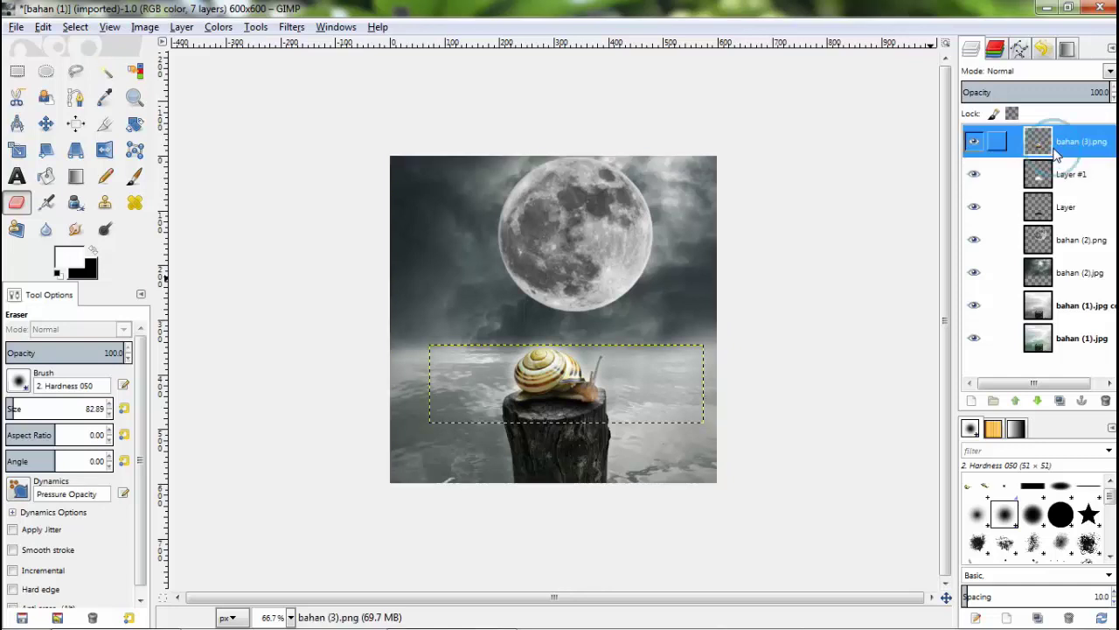
{"action": "left_click", "coordinate": [1060, 400]}
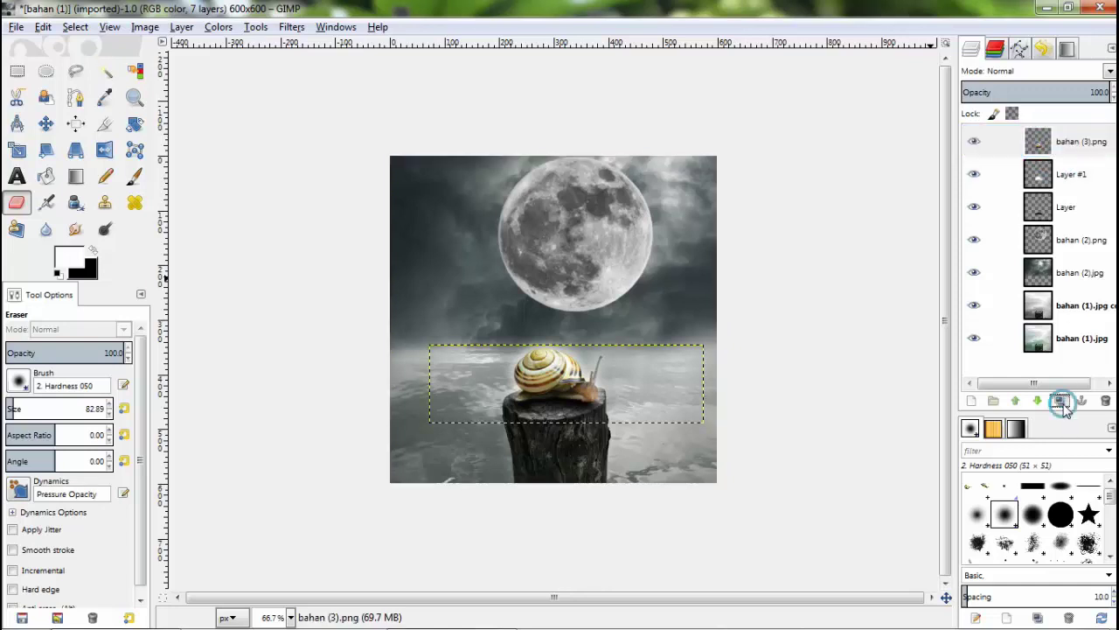
{"action": "left_click", "coordinate": [292, 26]}
{"action": "mouse_move", "coordinate": [218, 26]}
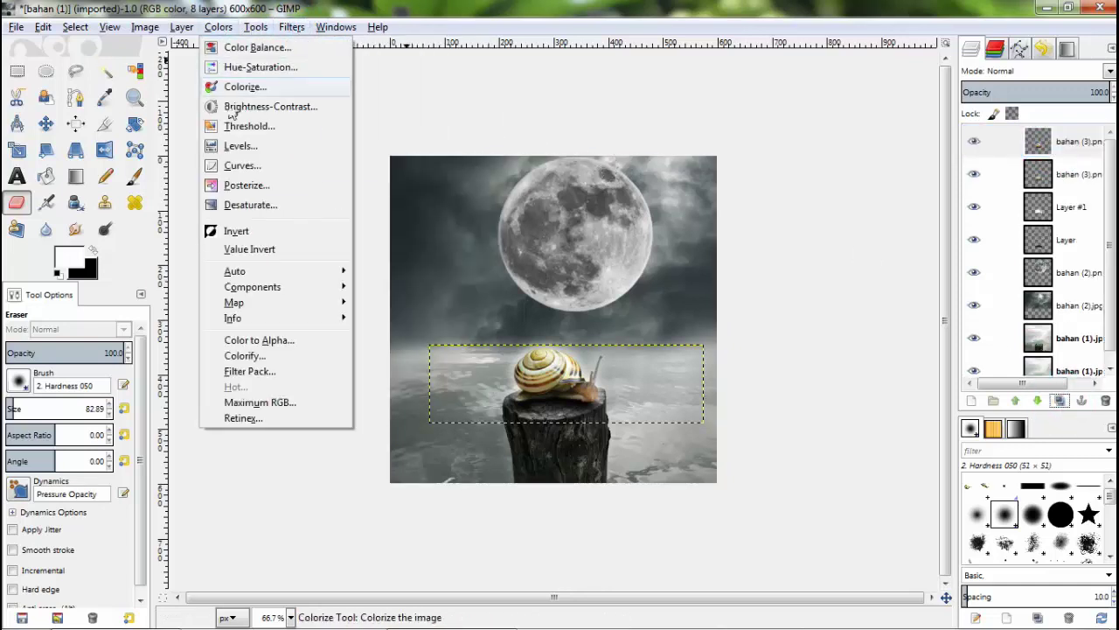
{"action": "left_click", "coordinate": [249, 205]}
{"action": "left_click", "coordinate": [273, 290]}
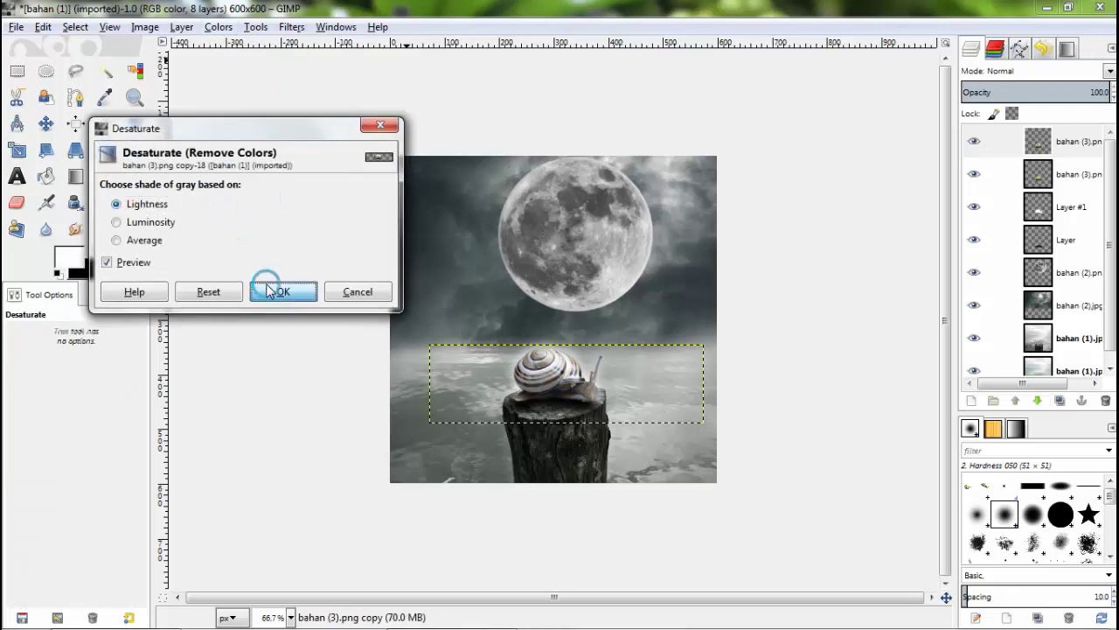
{"action": "left_click", "coordinate": [1053, 91]}
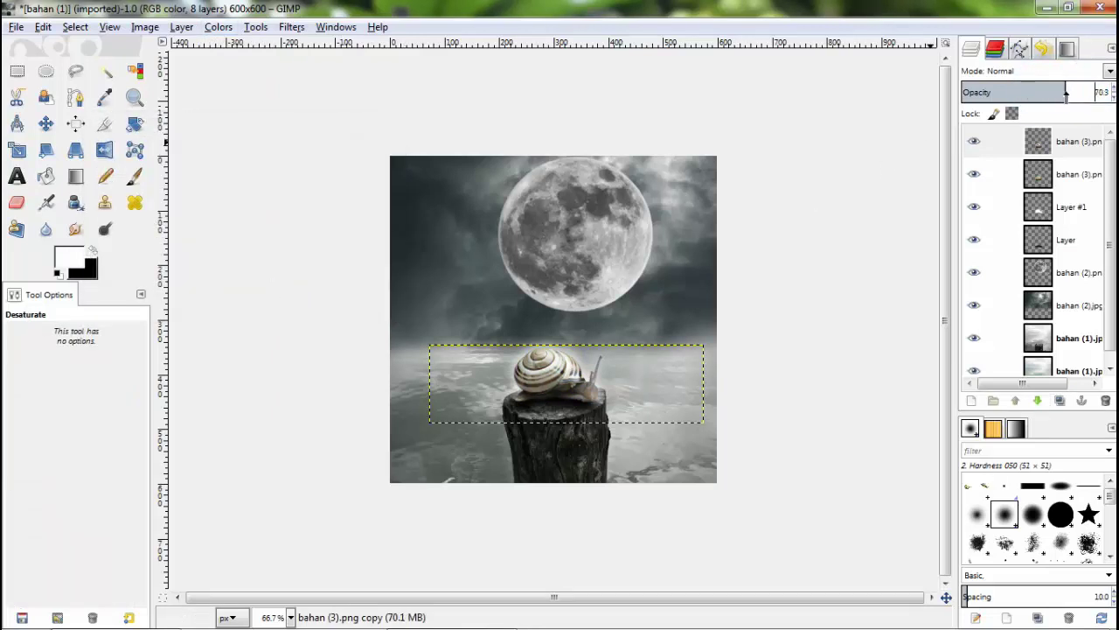
{"action": "left_click", "coordinate": [1070, 343]}
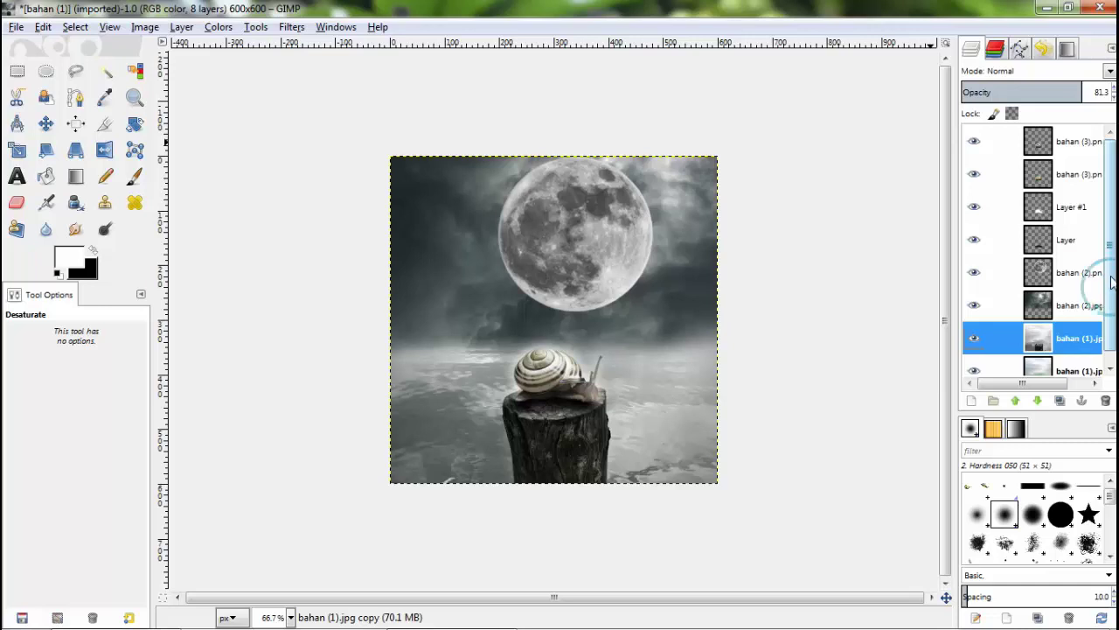
Shift the bahan (2).png moon up-left and scale it down to 203×202 px.
{"action": "left_click", "coordinate": [1067, 277]}
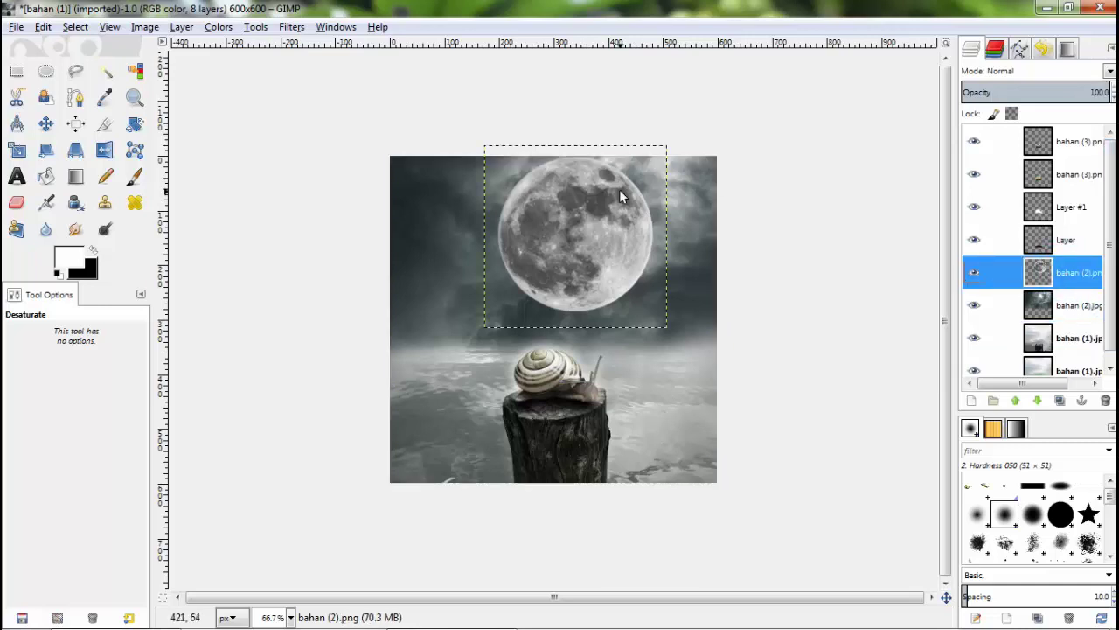
{"action": "left_click", "coordinate": [45, 124]}
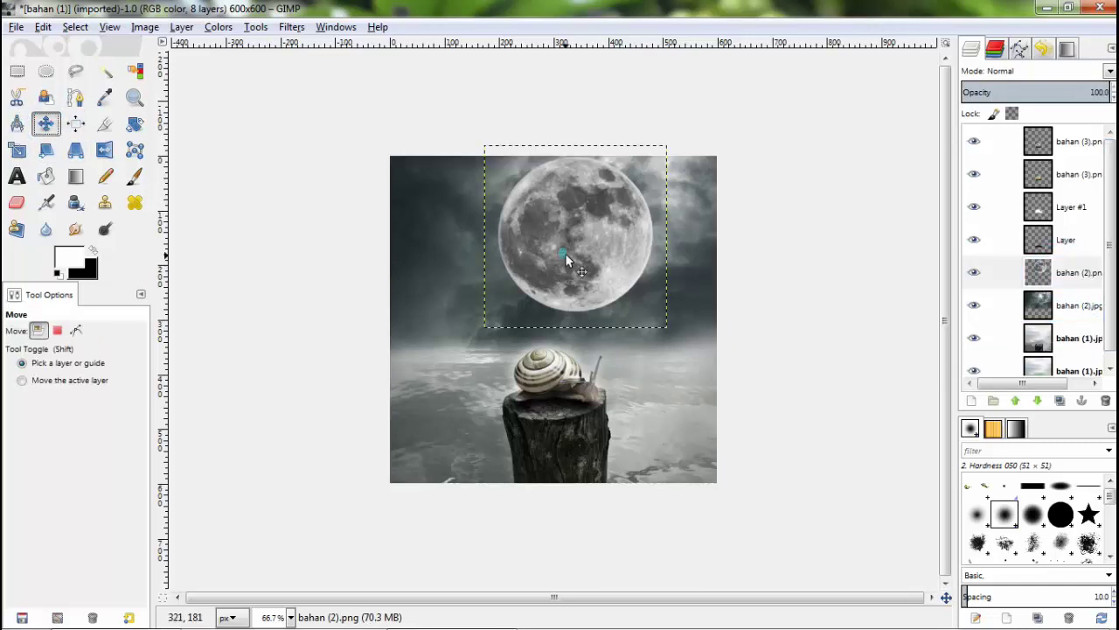
{"action": "left_click_drag", "start_coordinate": [566, 257], "coordinate": [561, 249]}
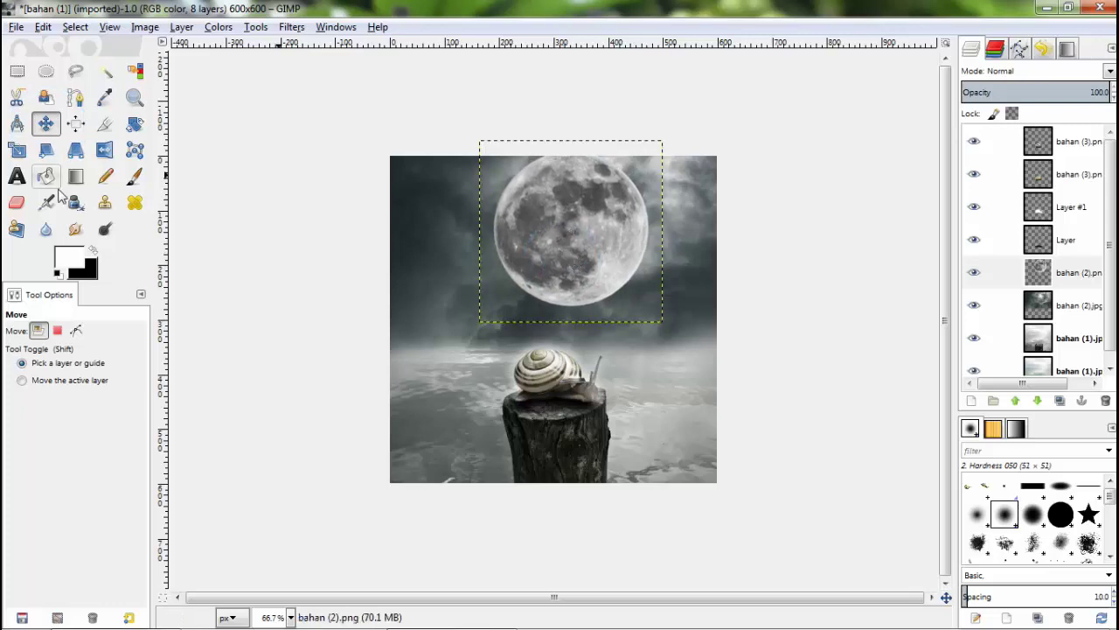
{"action": "left_click", "coordinate": [17, 150]}
{"action": "mouse_move", "coordinate": [617, 202]}
{"action": "left_mouse_down"}
{"action": "mouse_move", "coordinate": [542, 203]}
{"action": "mouse_move", "coordinate": [581, 243]}
{"action": "left_mouse_up"}
{"action": "left_click_drag", "start_coordinate": [624, 276], "coordinate": [583, 239]}
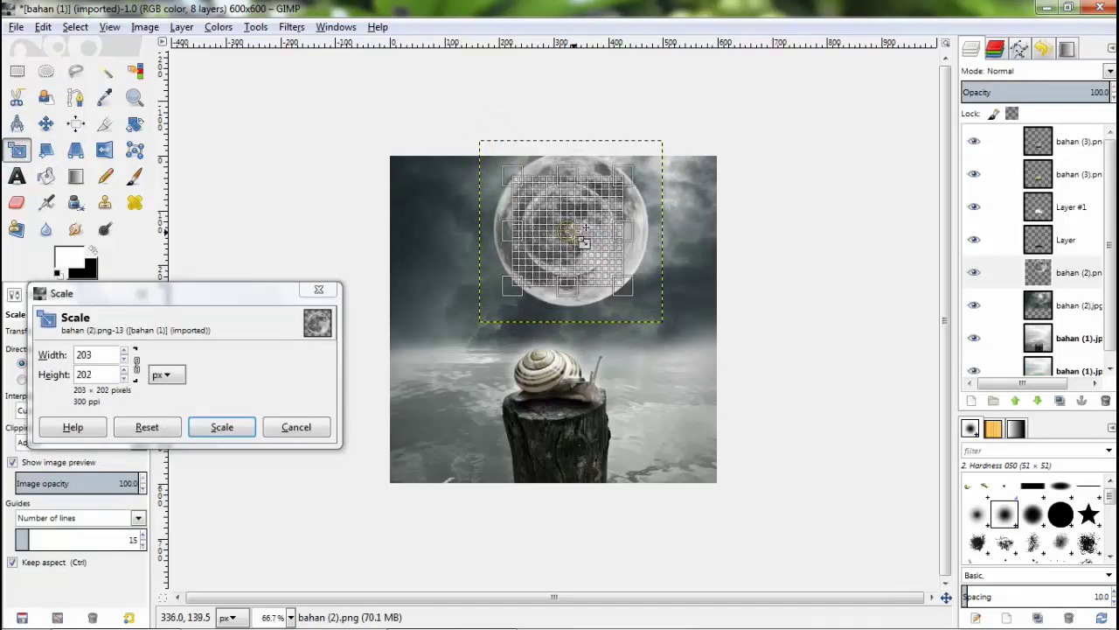
{"action": "left_click", "coordinate": [223, 427]}
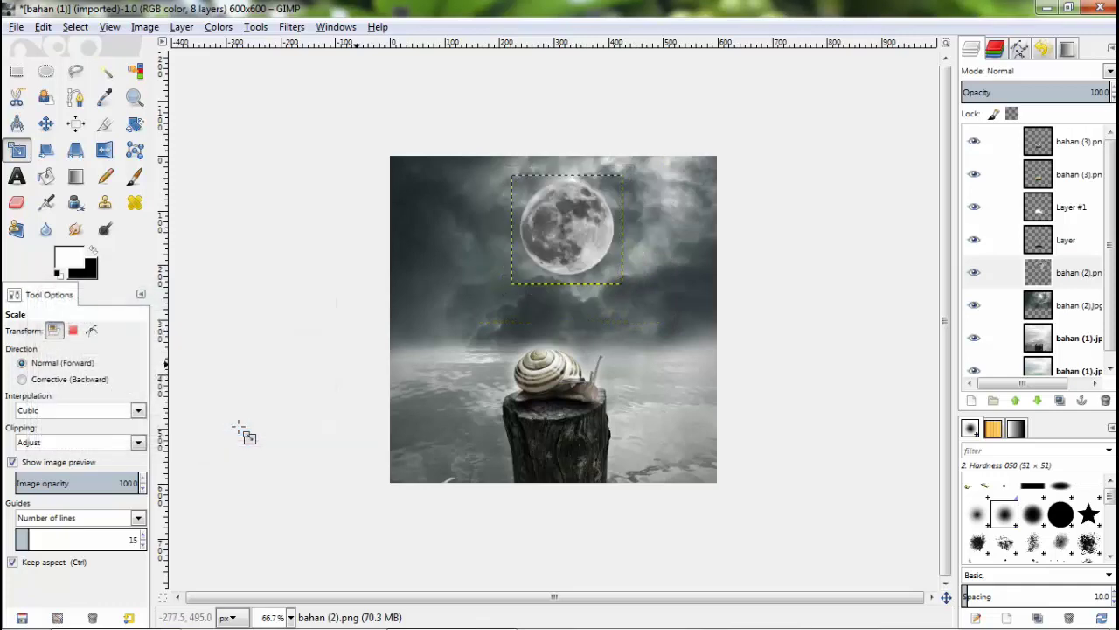
{"action": "right_click", "coordinate": [1063, 276]}
Fill a slightly grown moon-shaped selection with white on a new transparent Layer #2.
{"action": "left_click", "coordinate": [971, 399]}
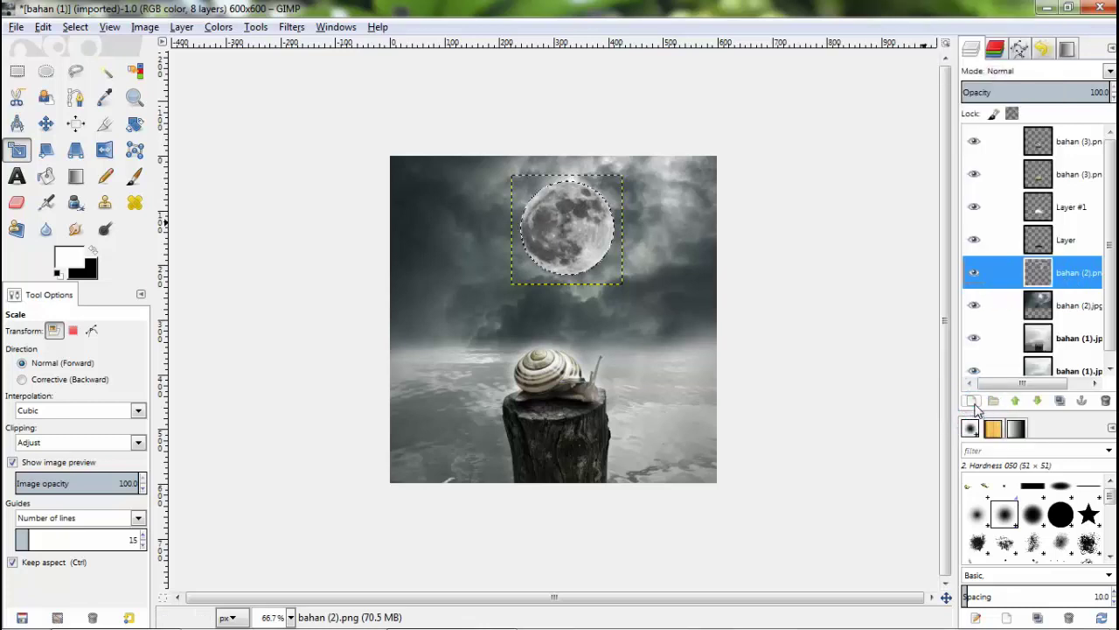
{"action": "left_click", "coordinate": [972, 401]}
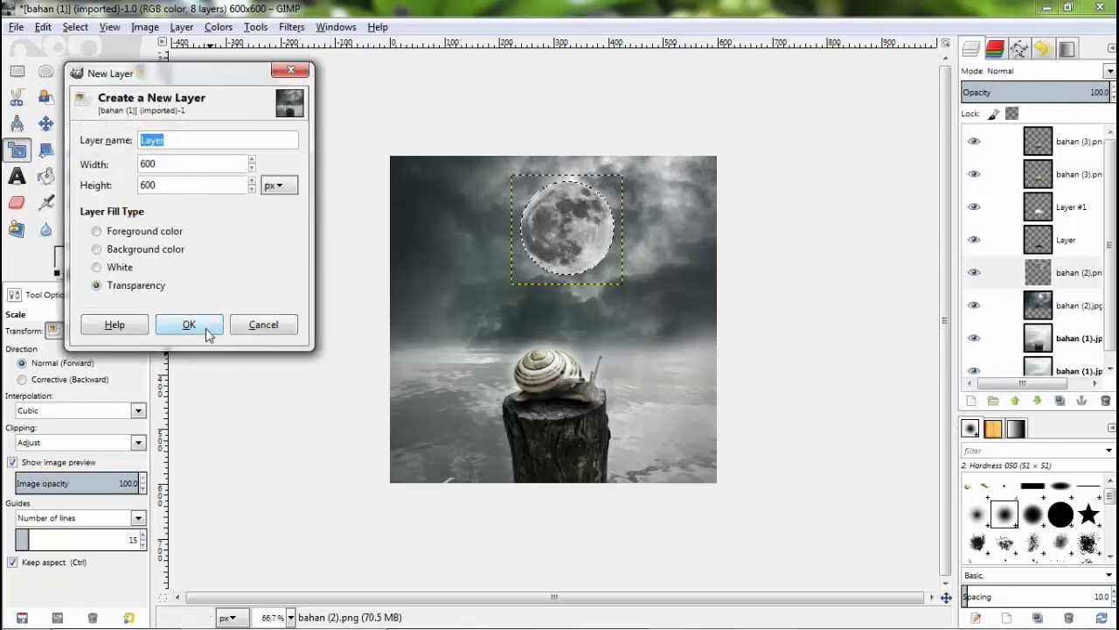
{"action": "left_click", "coordinate": [208, 327]}
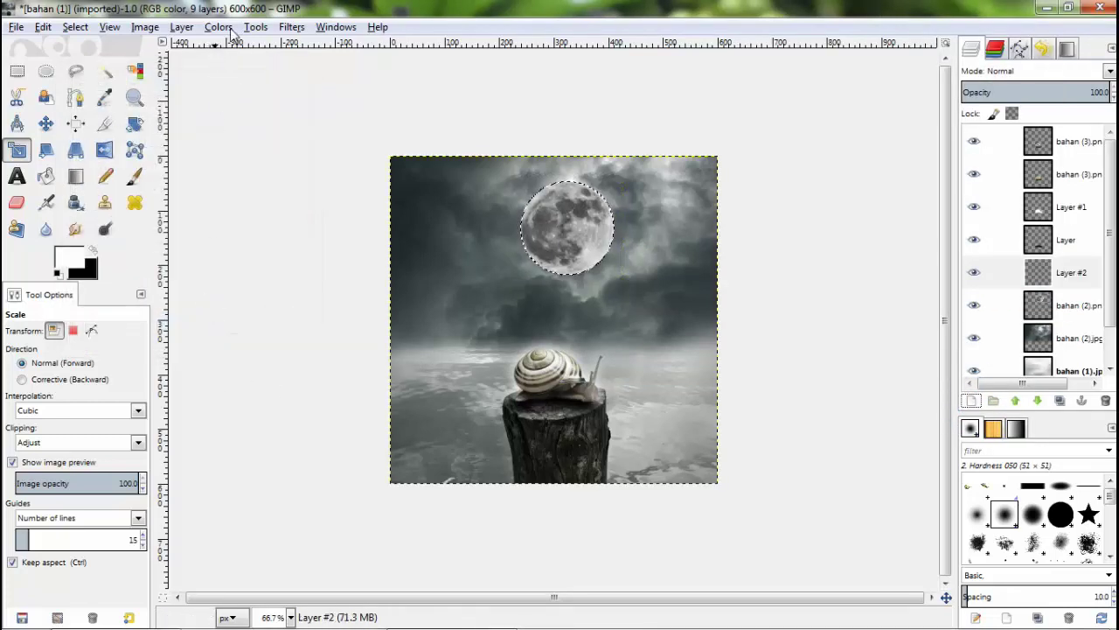
{"action": "left_click", "coordinate": [74, 27]}
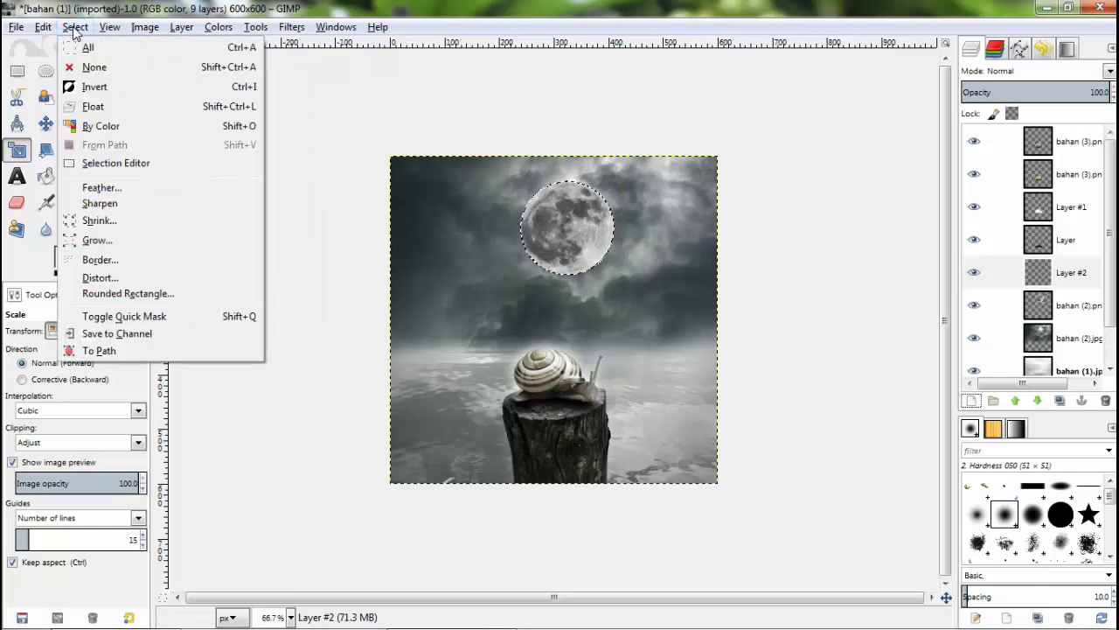
{"action": "left_click", "coordinate": [88, 240]}
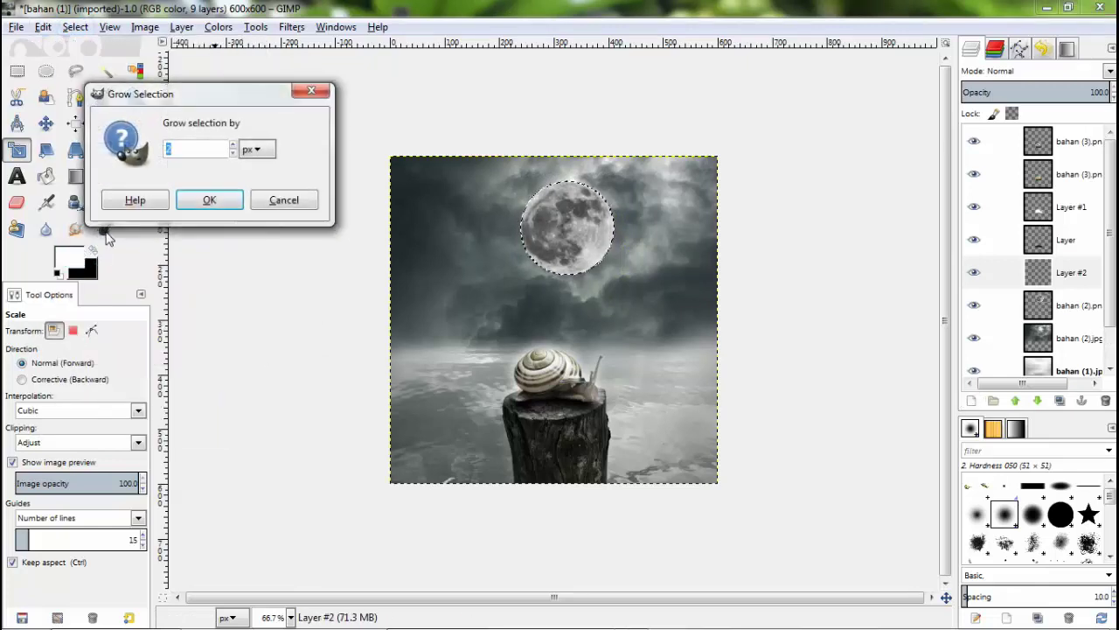
{"action": "left_click", "coordinate": [209, 200]}
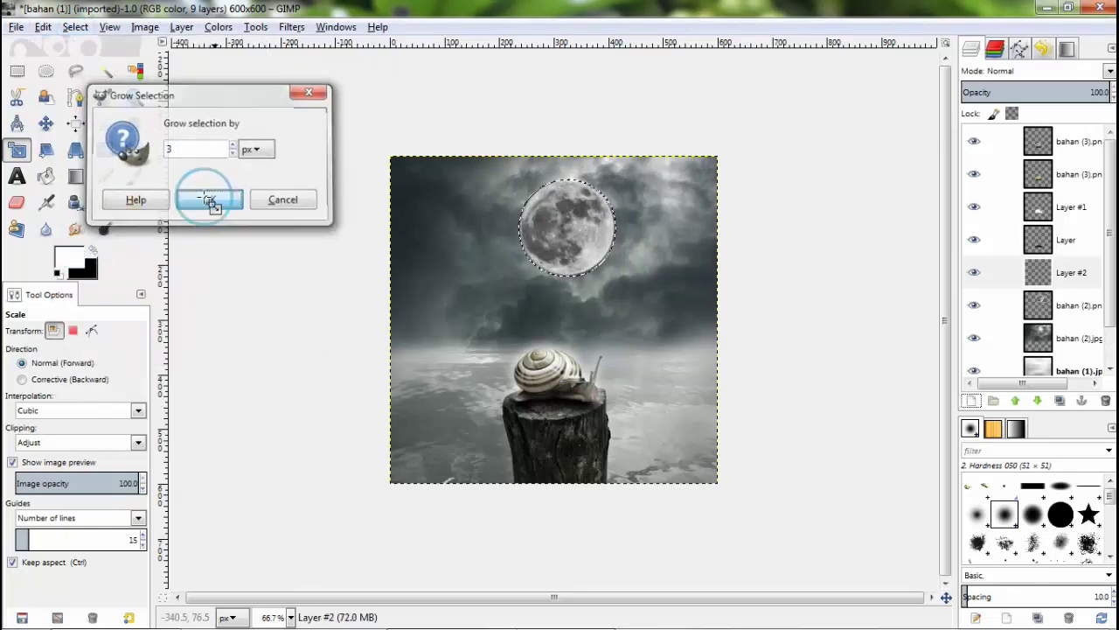
{"action": "left_click", "coordinate": [45, 176]}
{"action": "left_click", "coordinate": [546, 271]}
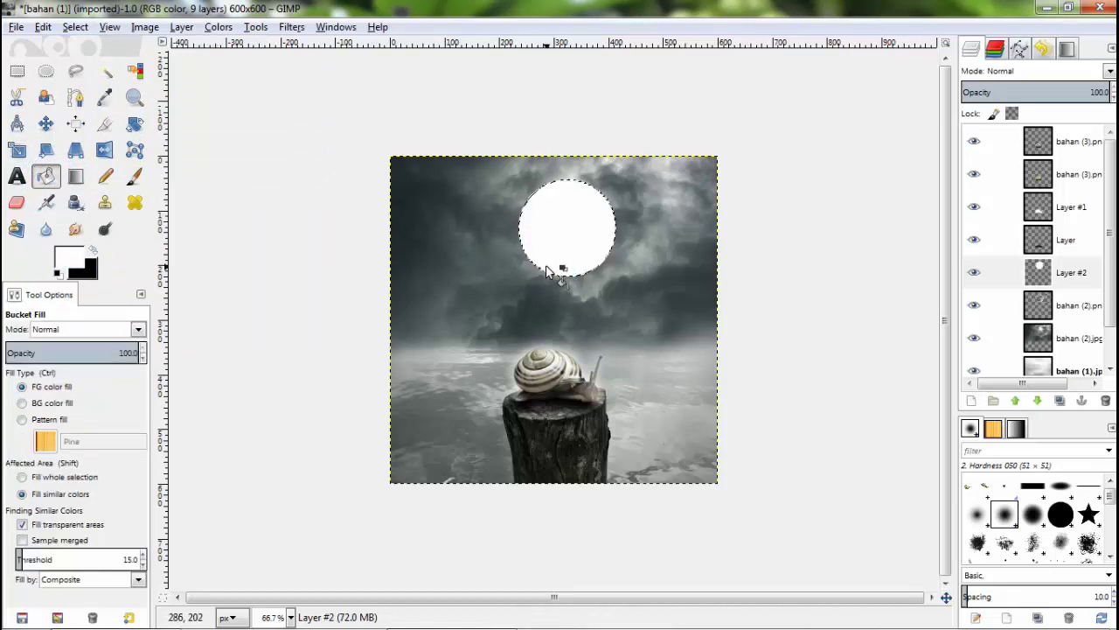
{"action": "key", "text": "ctrl+shift+a"}
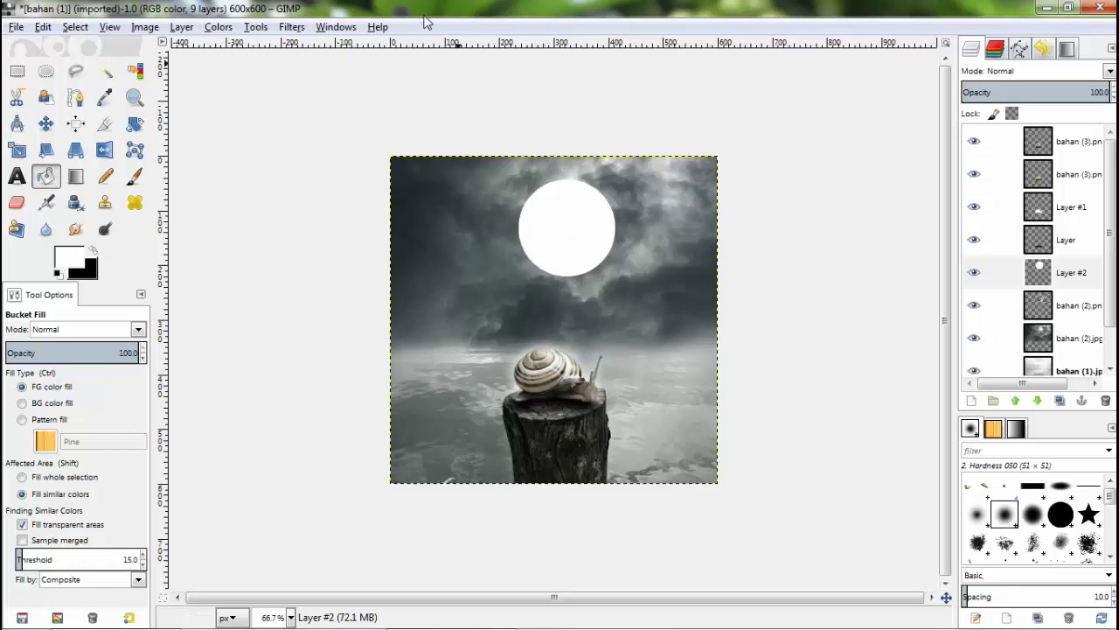
Blur Layer #2 with a 37 px Gaussian blur and move it below bahan (2).png.
{"action": "left_click", "coordinate": [288, 28]}
{"action": "mouse_move", "coordinate": [317, 138]}
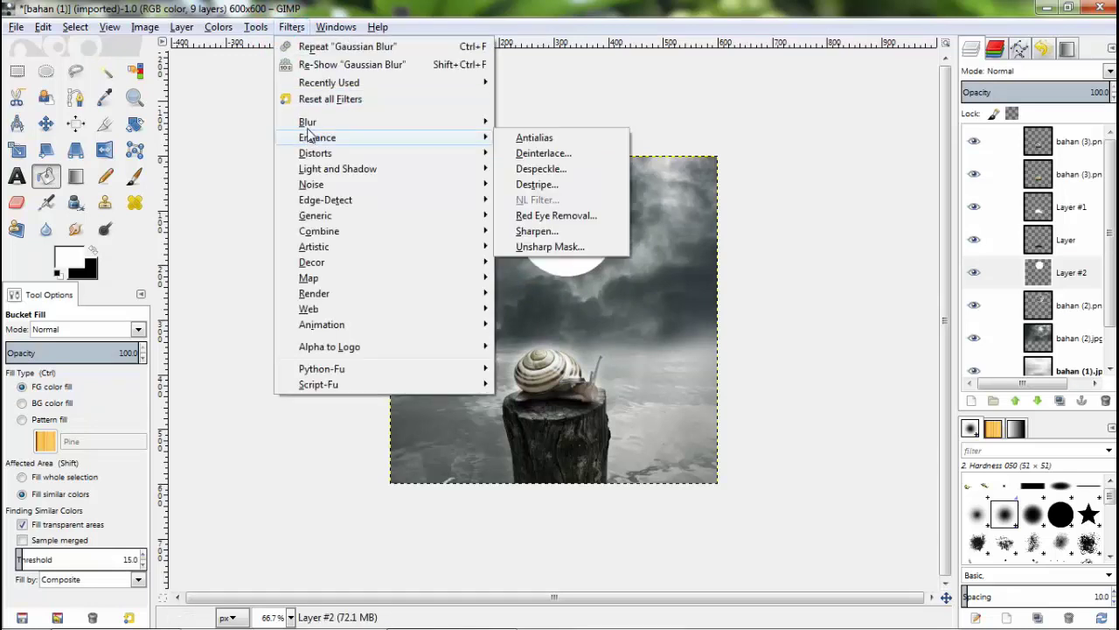
{"action": "left_click", "coordinate": [538, 138]}
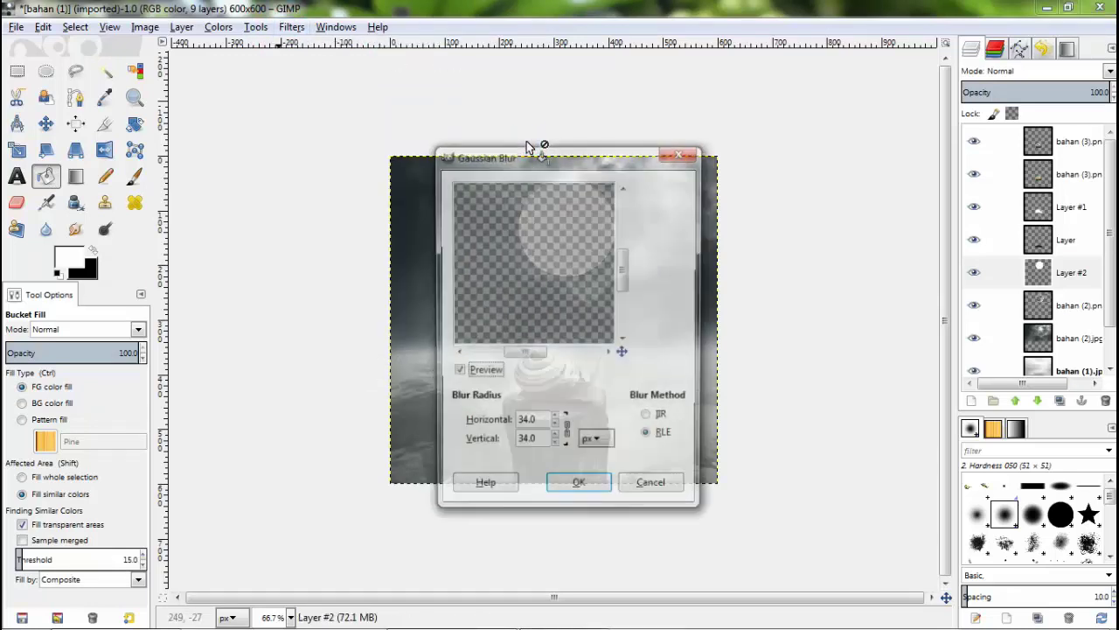
{"action": "left_click_drag", "start_coordinate": [624, 353], "coordinate": [627, 336]}
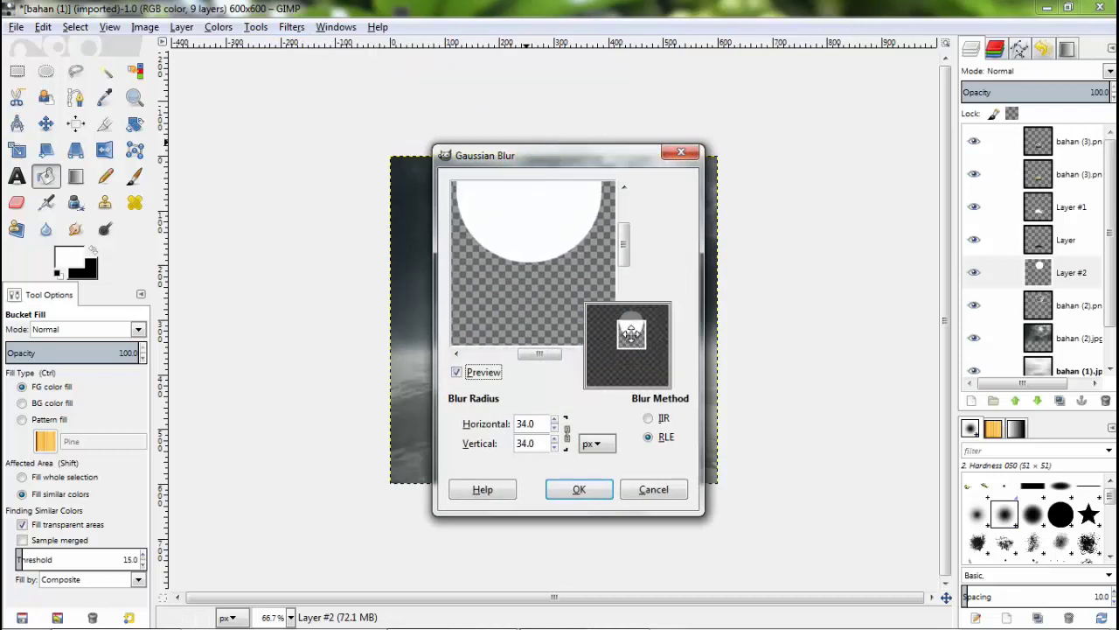
{"action": "left_click", "coordinate": [556, 421]}
{"action": "left_click", "coordinate": [556, 422]}
{"action": "left_click", "coordinate": [575, 489]}
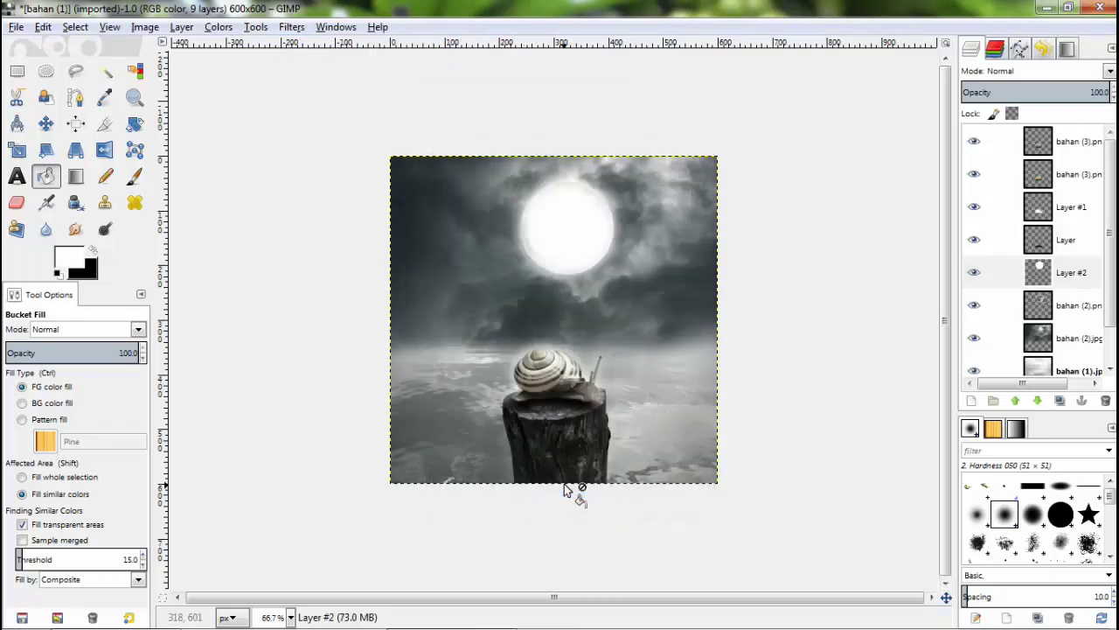
{"action": "left_click_drag", "start_coordinate": [1050, 272], "coordinate": [1056, 313]}
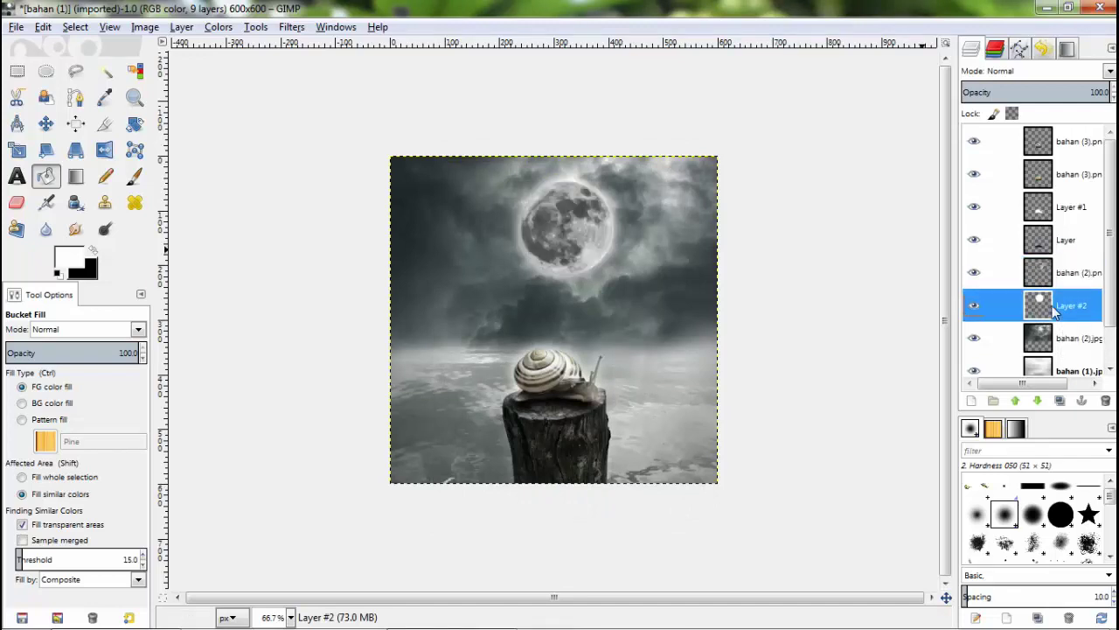
Set the moon layer to about 82 opacity and ready the Eraser with Acrylic 04 at size 451.37.
{"action": "left_click", "coordinate": [1054, 276]}
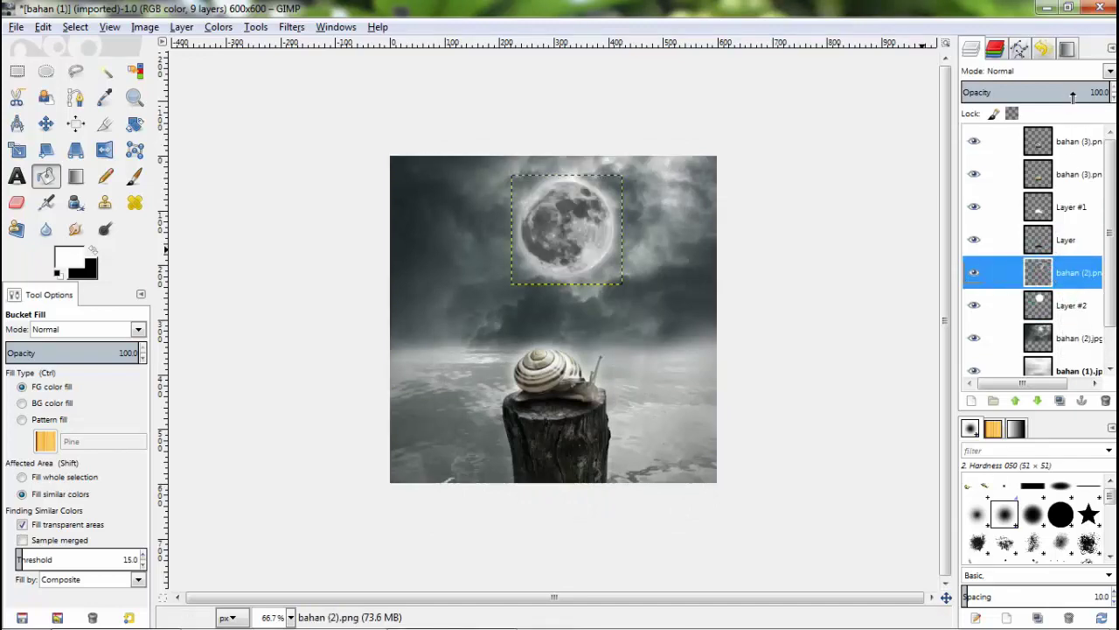
{"action": "left_click", "coordinate": [1072, 96]}
{"action": "left_click_drag", "start_coordinate": [1072, 96], "coordinate": [1101, 99]}
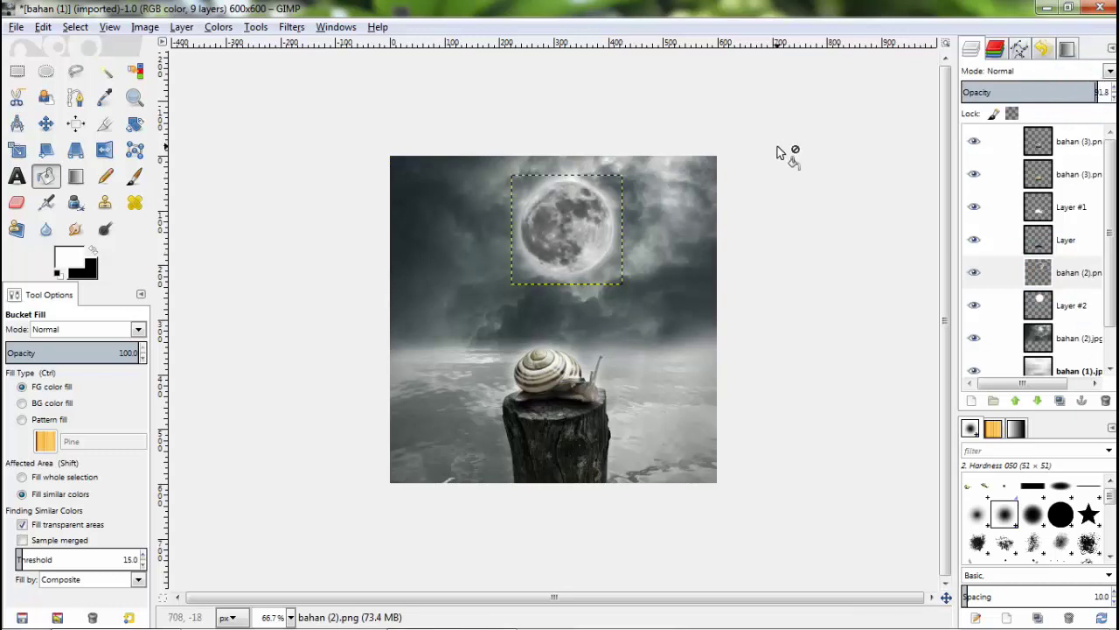
{"action": "left_click", "coordinate": [22, 207]}
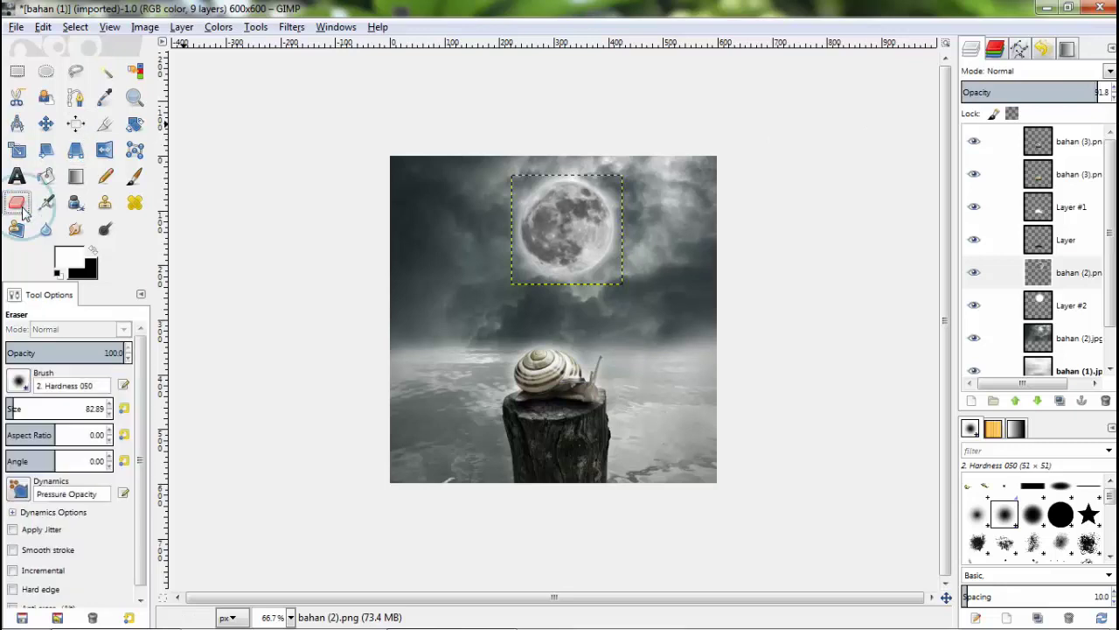
{"action": "left_click", "coordinate": [19, 381]}
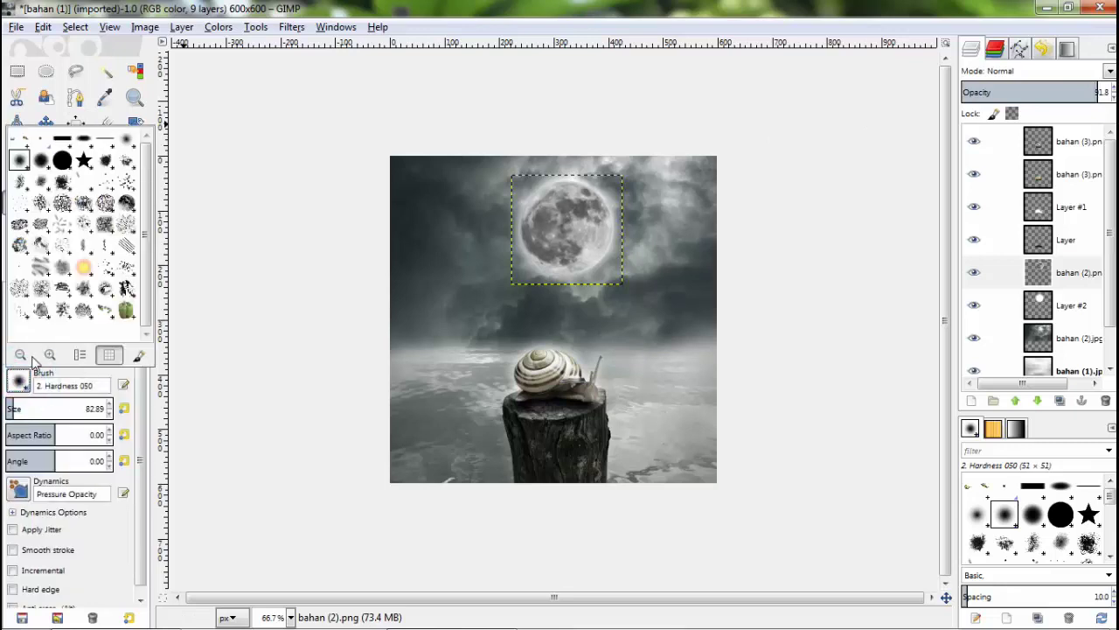
{"action": "left_click", "coordinate": [123, 166]}
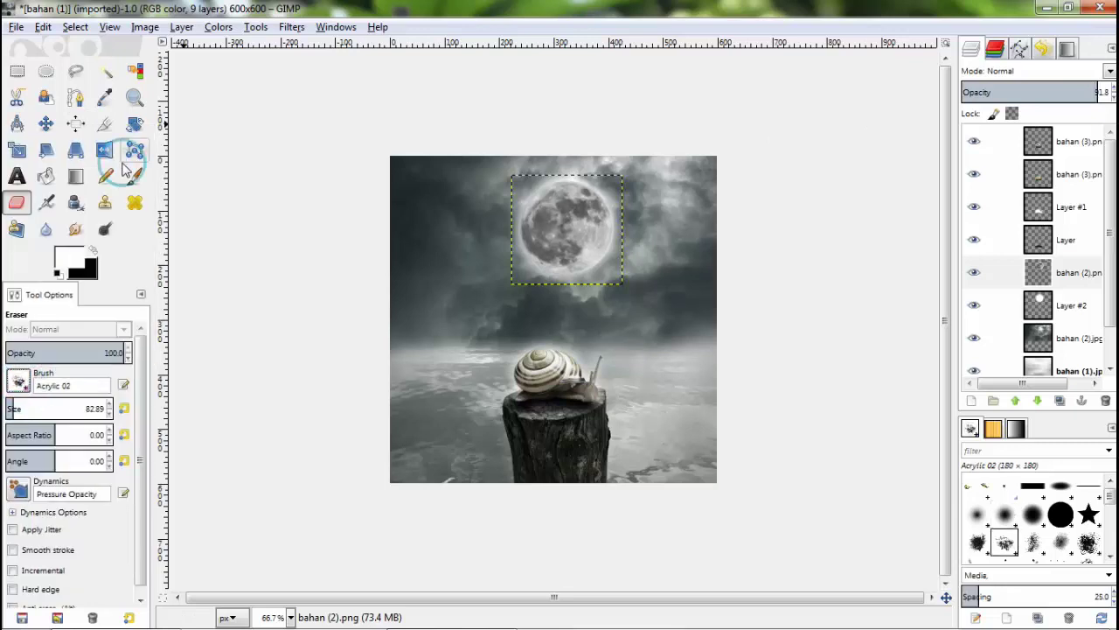
{"action": "left_click", "coordinate": [22, 386]}
{"action": "left_click", "coordinate": [63, 183]}
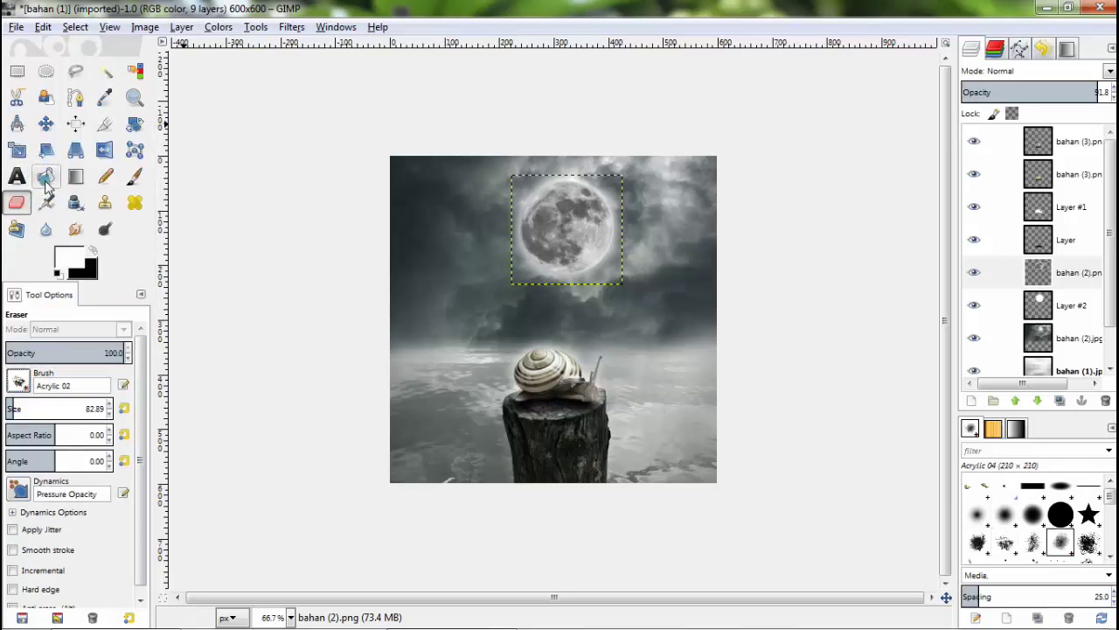
{"action": "left_click_drag", "start_coordinate": [50, 408], "coordinate": [55, 407]}
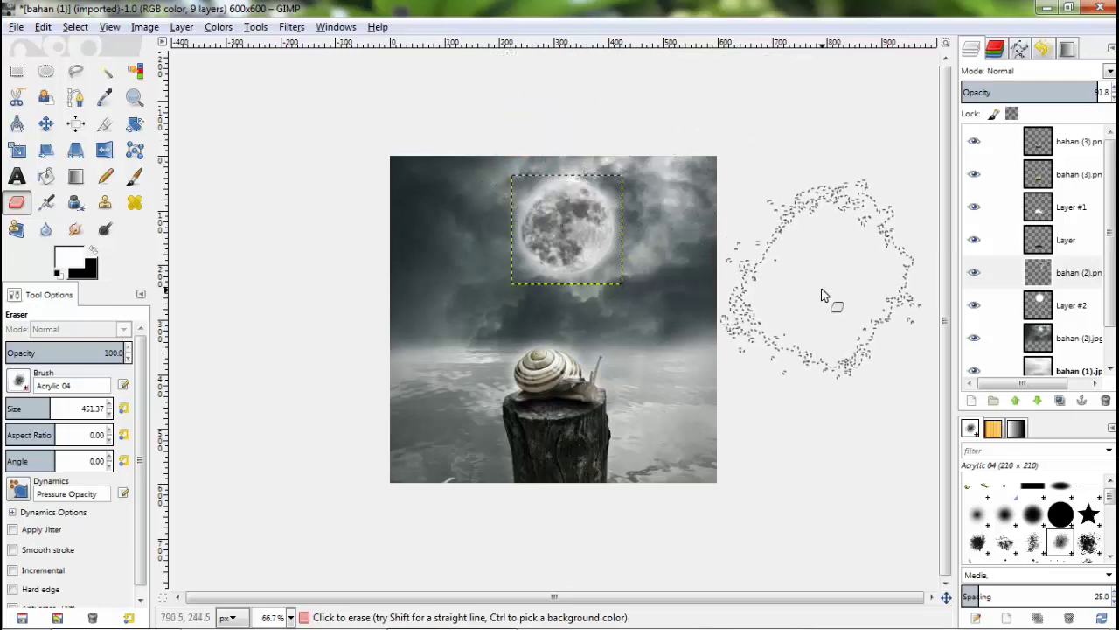
{"action": "left_click", "coordinate": [1069, 341]}
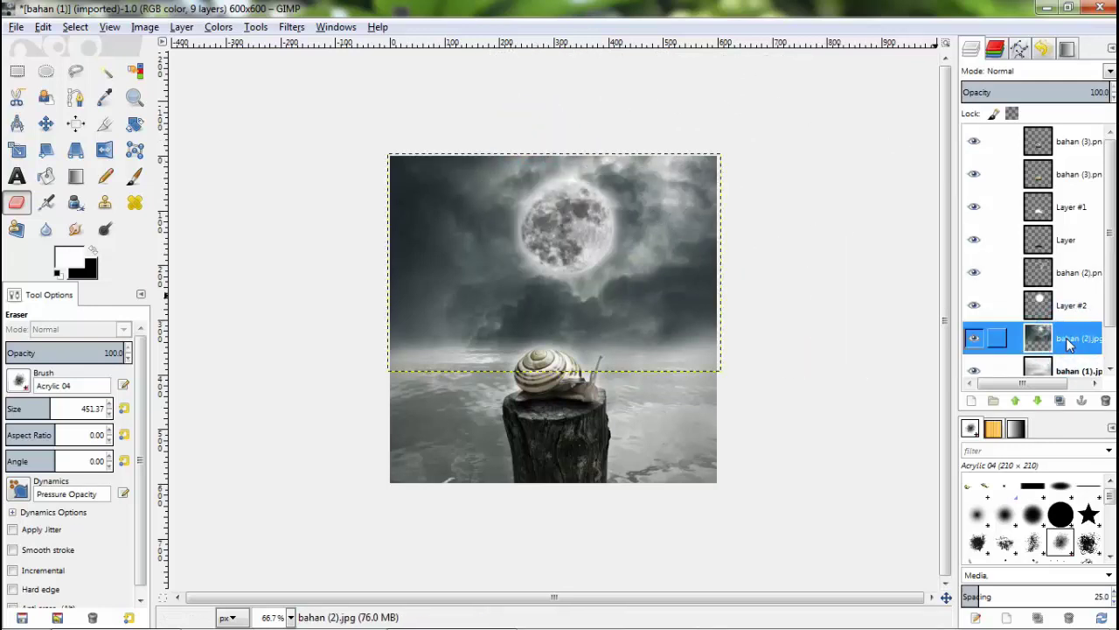
Add a new transparent Layer #3 above Layer #2.
{"action": "left_click", "coordinate": [1049, 305]}
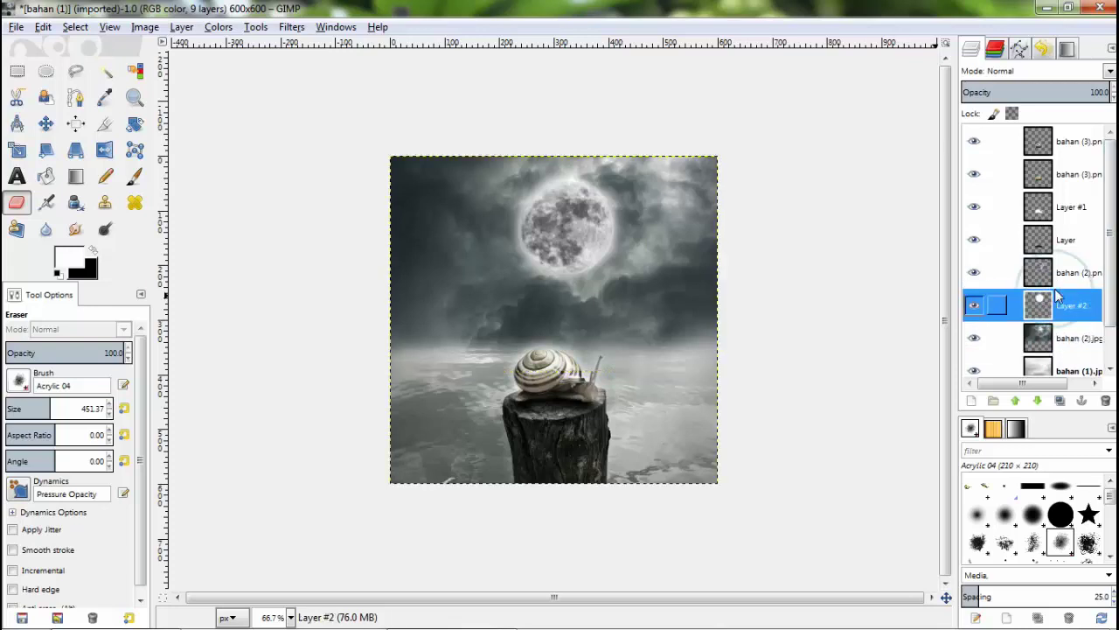
{"action": "left_click", "coordinate": [971, 400]}
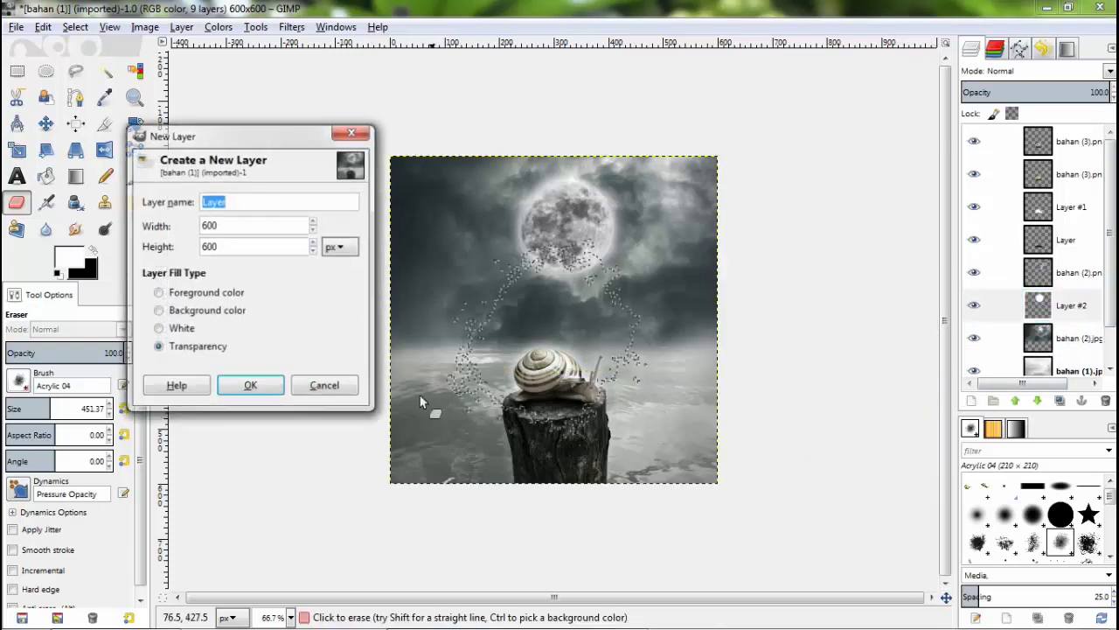
{"action": "left_click", "coordinate": [262, 391]}
Draw a Free Select trapezoid from the moon out to the image's bottom corners.
{"action": "left_click", "coordinate": [76, 71]}
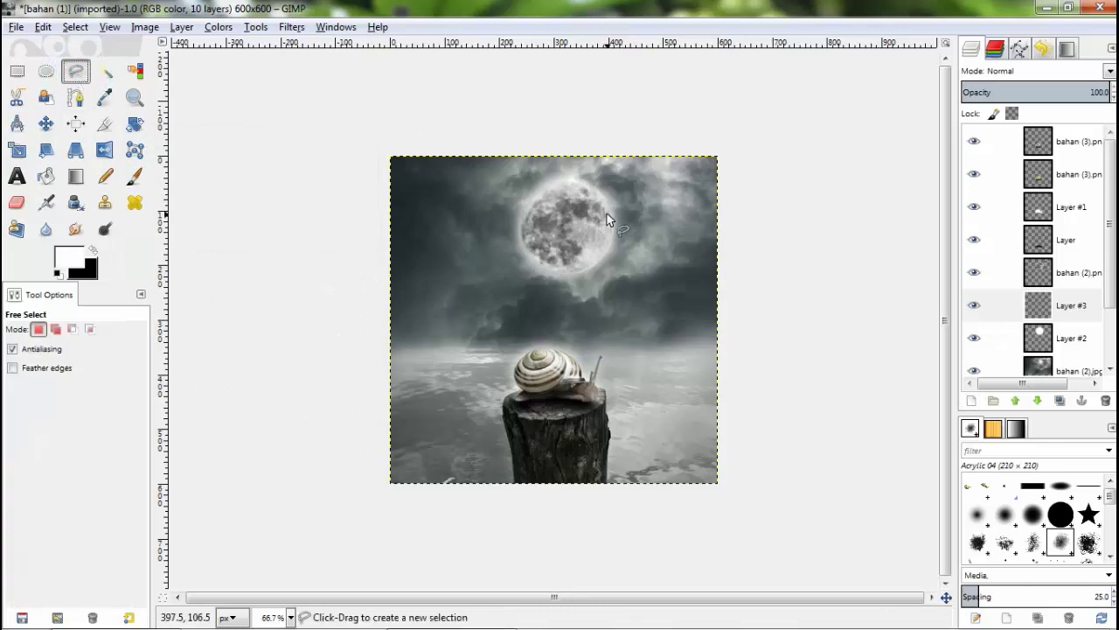
{"action": "left_click", "coordinate": [548, 186]}
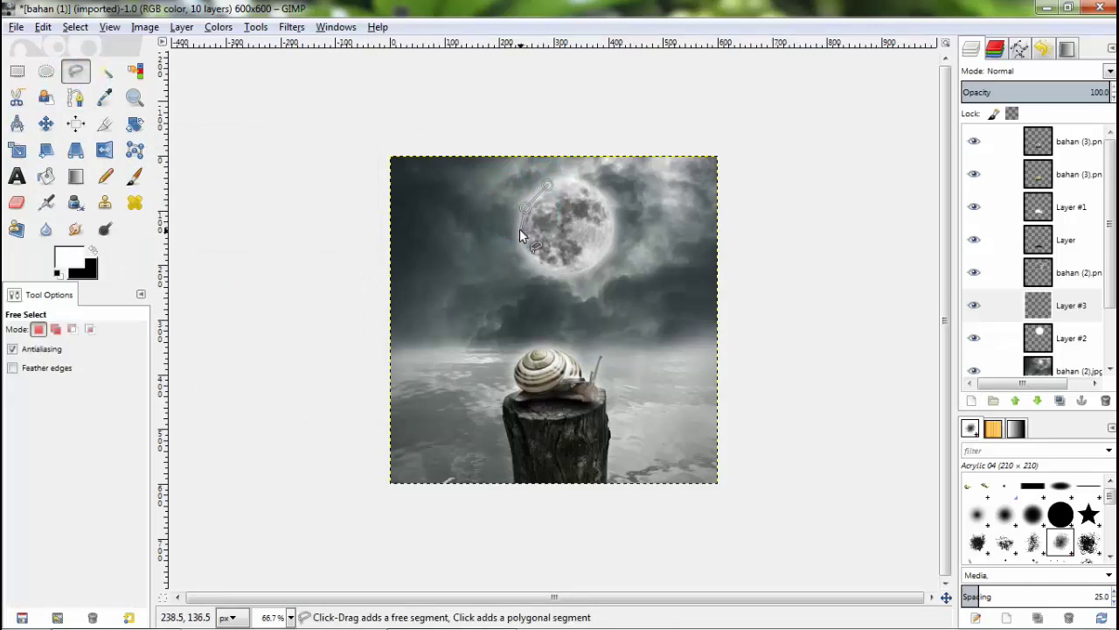
{"action": "left_click", "coordinate": [524, 209]}
{"action": "left_click", "coordinate": [464, 342]}
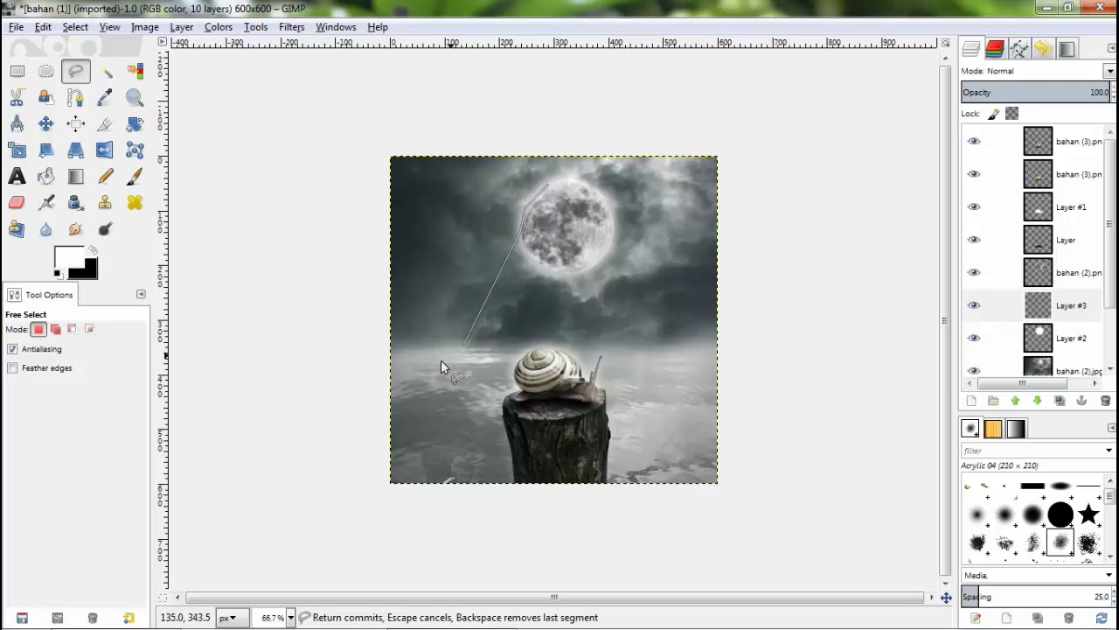
{"action": "left_click", "coordinate": [380, 497]}
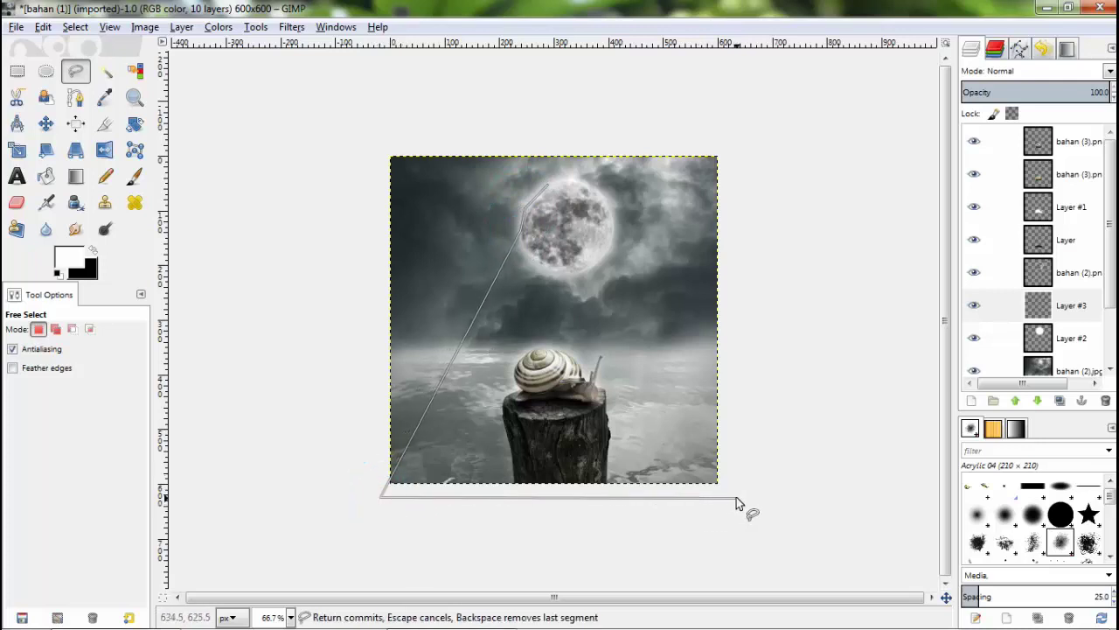
{"action": "left_click", "coordinate": [737, 496]}
{"action": "left_click", "coordinate": [615, 231]}
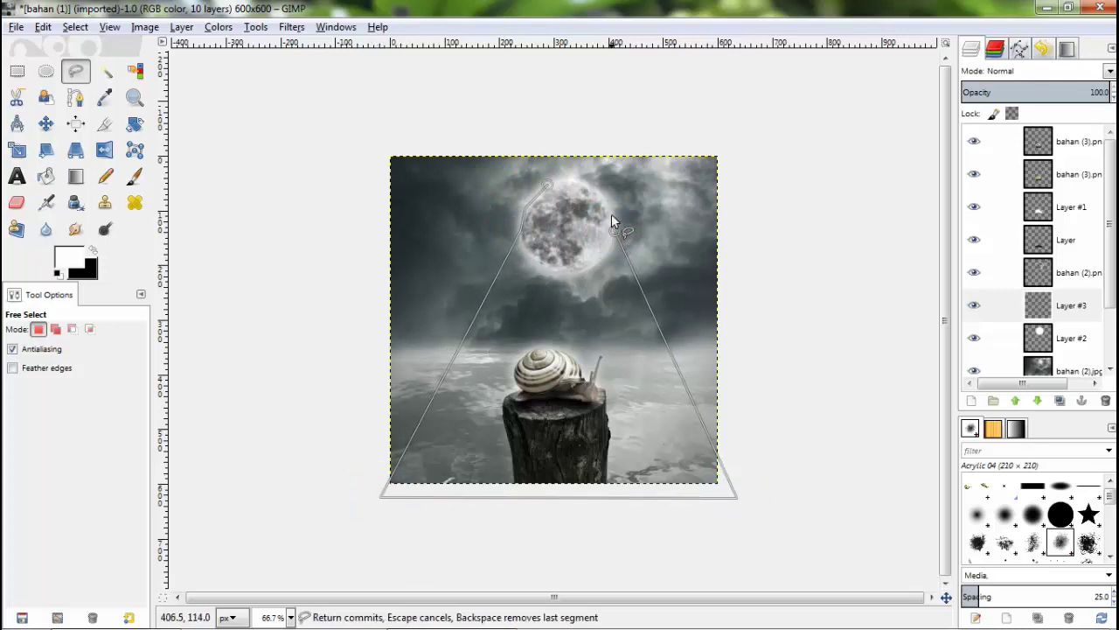
{"action": "left_click", "coordinate": [611, 206]}
{"action": "left_click", "coordinate": [596, 188]}
{"action": "left_click", "coordinate": [576, 180]}
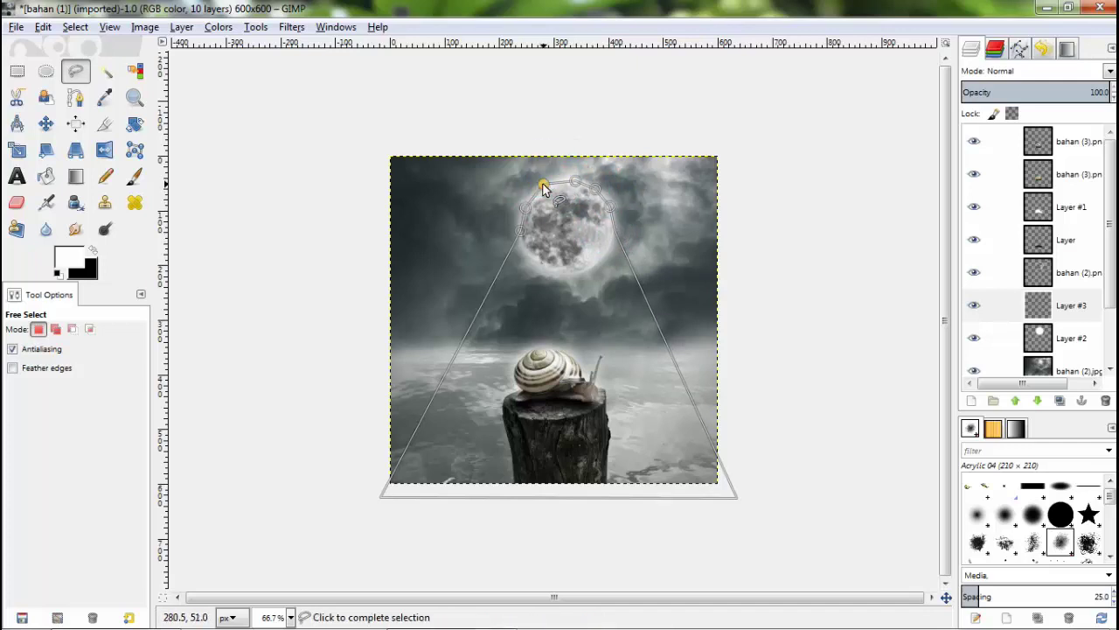
{"action": "left_click", "coordinate": [546, 187]}
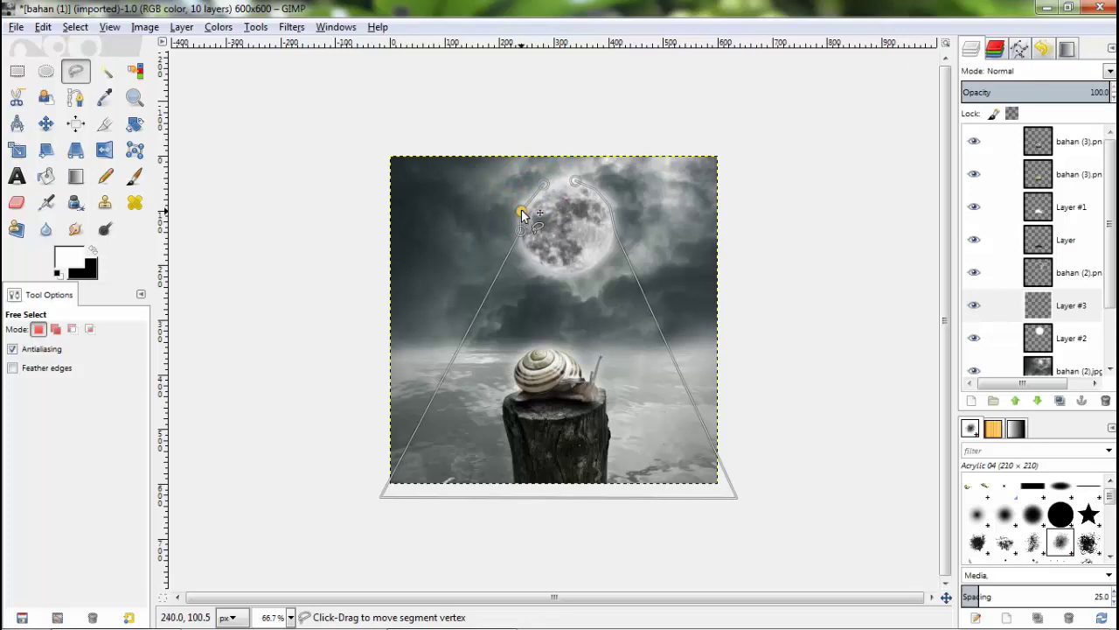
{"action": "left_click_drag", "start_coordinate": [518, 214], "coordinate": [513, 235]}
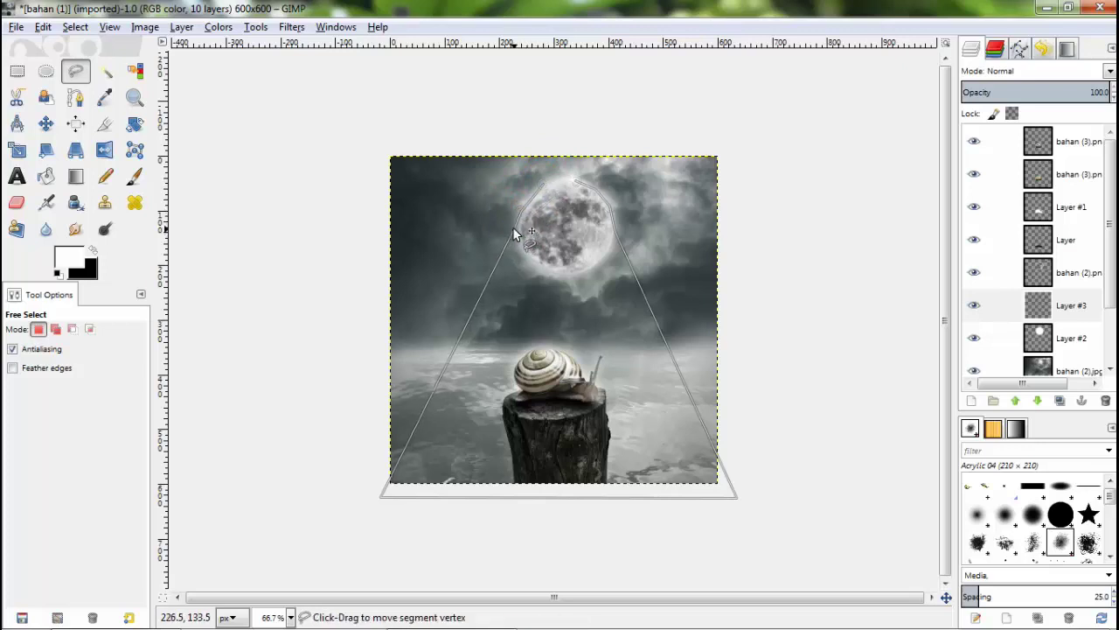
{"action": "left_click", "coordinate": [542, 189]}
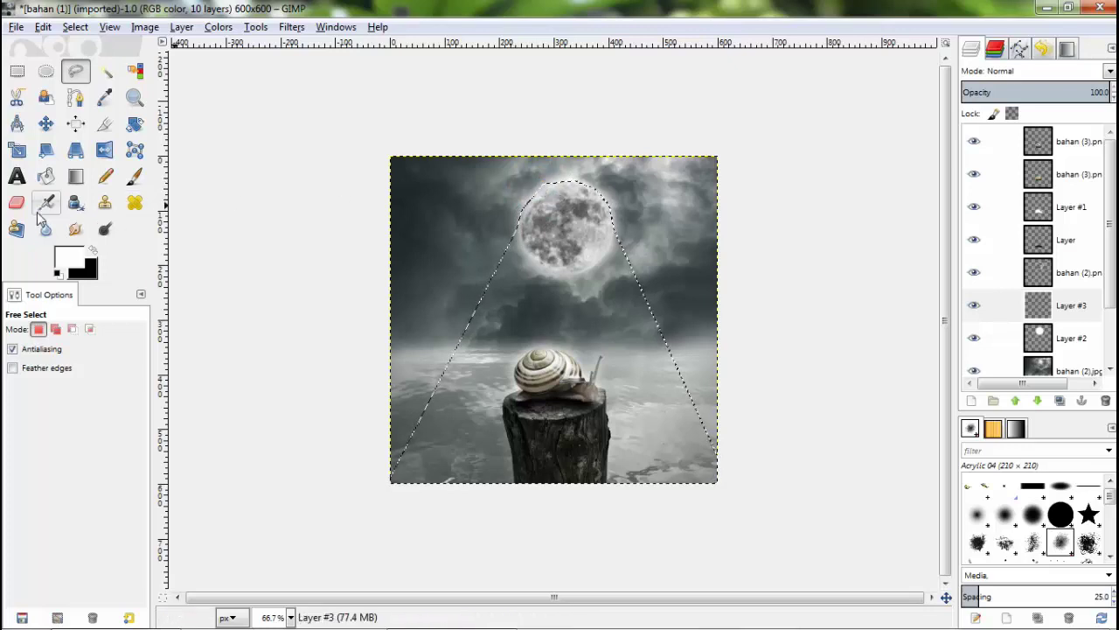
Fill the beam selection with white, deselect, and soften it with a Gaussian blur.
{"action": "left_click", "coordinate": [46, 176]}
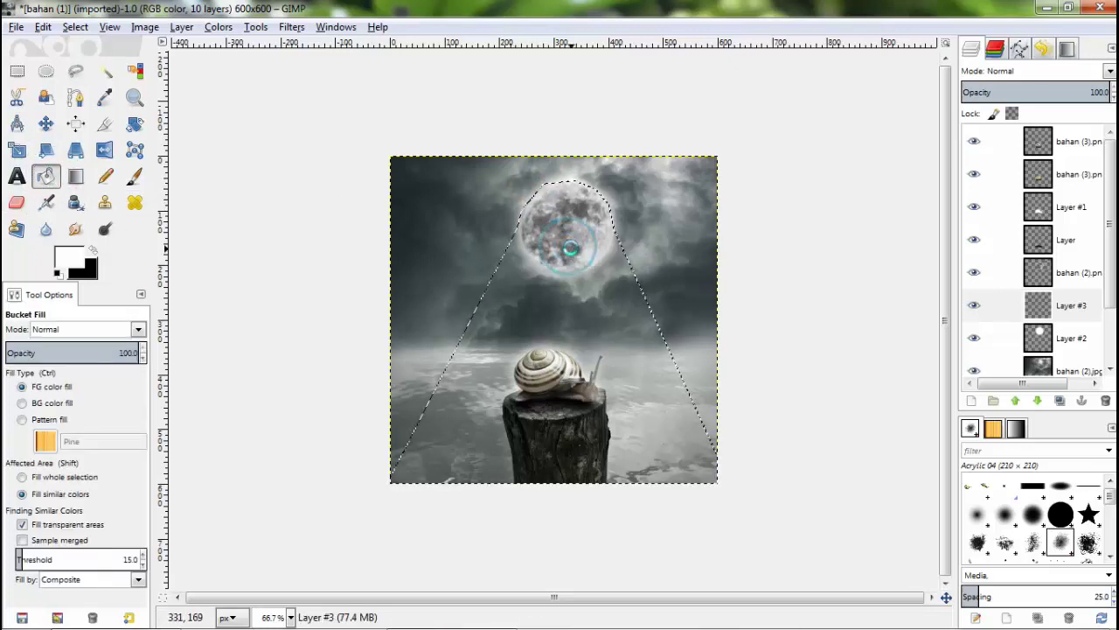
{"action": "left_click", "coordinate": [570, 253]}
{"action": "key", "text": "ctrl+shift+a"}
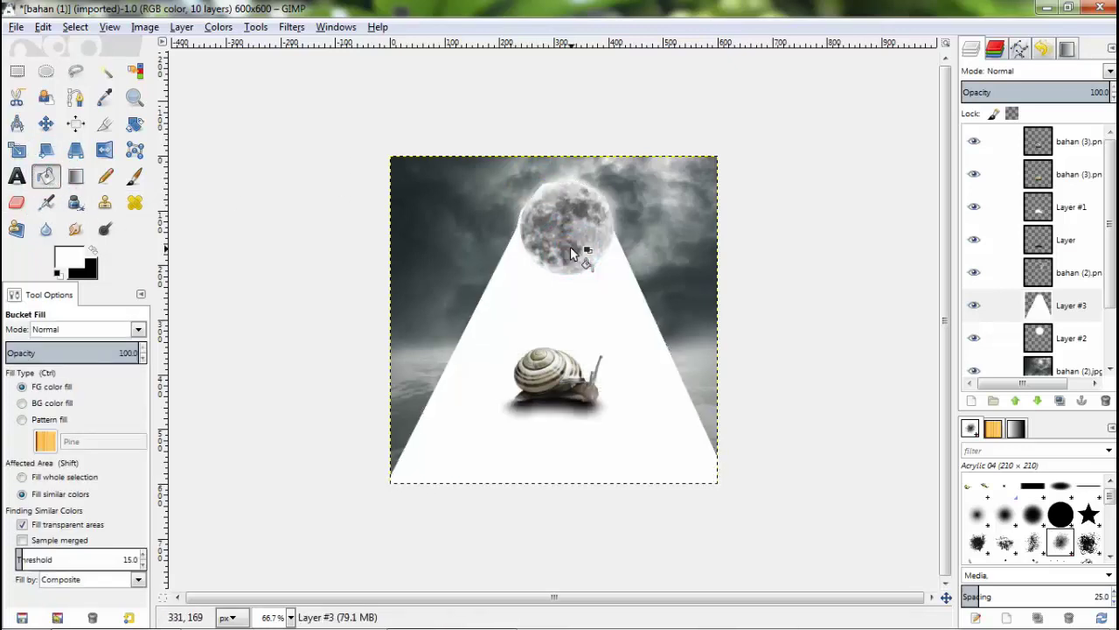
{"action": "left_click", "coordinate": [291, 27]}
{"action": "mouse_move", "coordinate": [308, 122]}
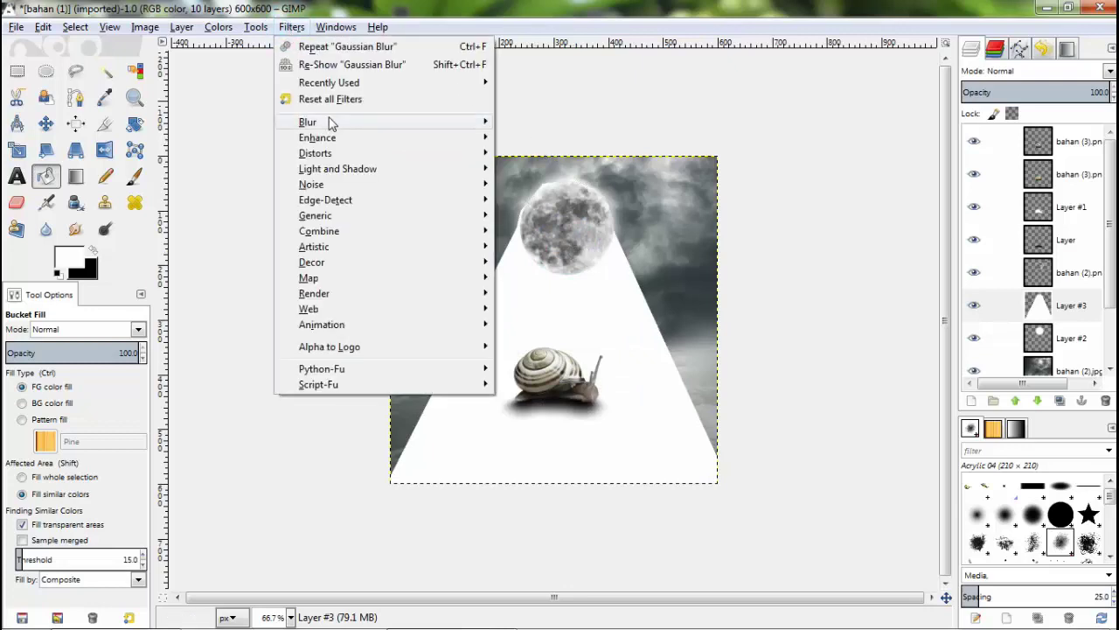
{"action": "left_click", "coordinate": [533, 138]}
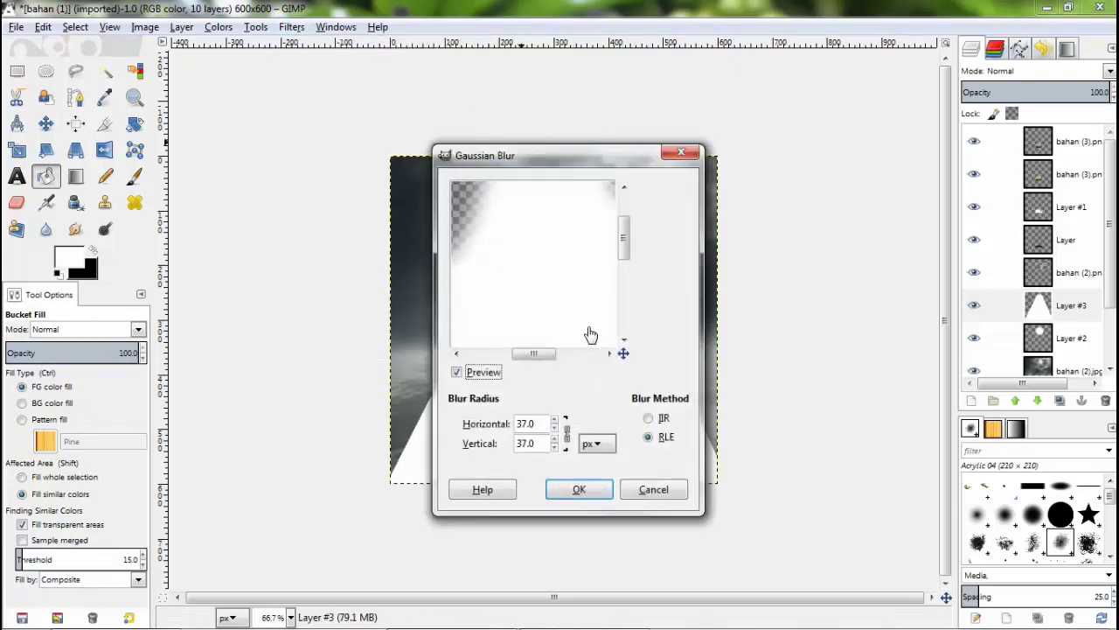
{"action": "left_click", "coordinate": [572, 486]}
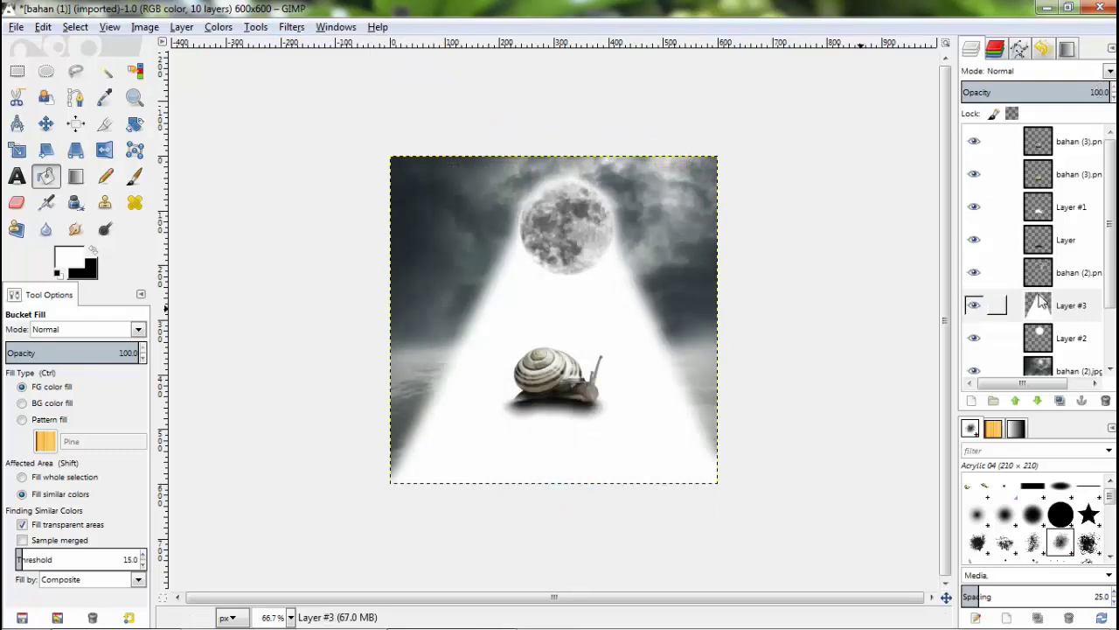
Set the beam layer to Soft light mode at 62.6 opacity.
{"action": "left_click", "coordinate": [1110, 71]}
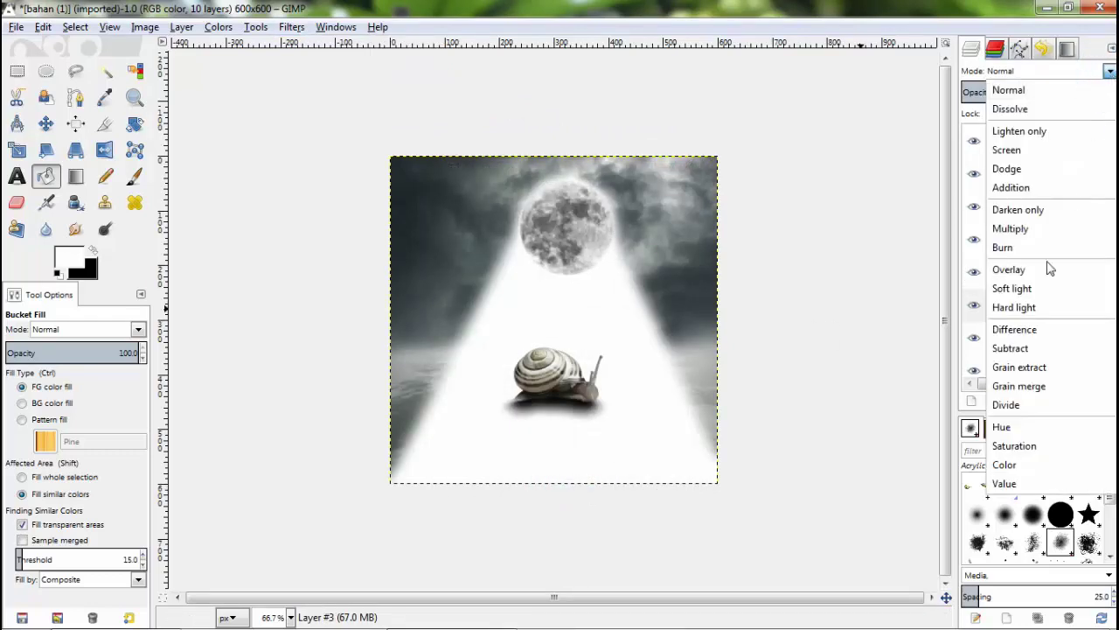
{"action": "left_click", "coordinate": [1034, 287]}
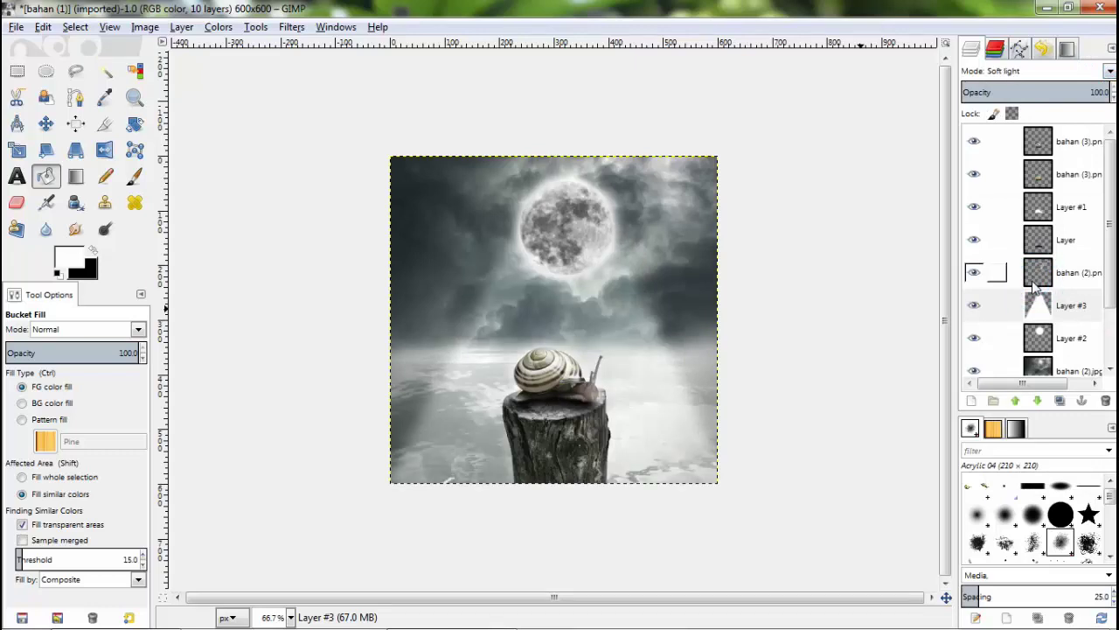
{"action": "left_click", "coordinate": [1055, 91]}
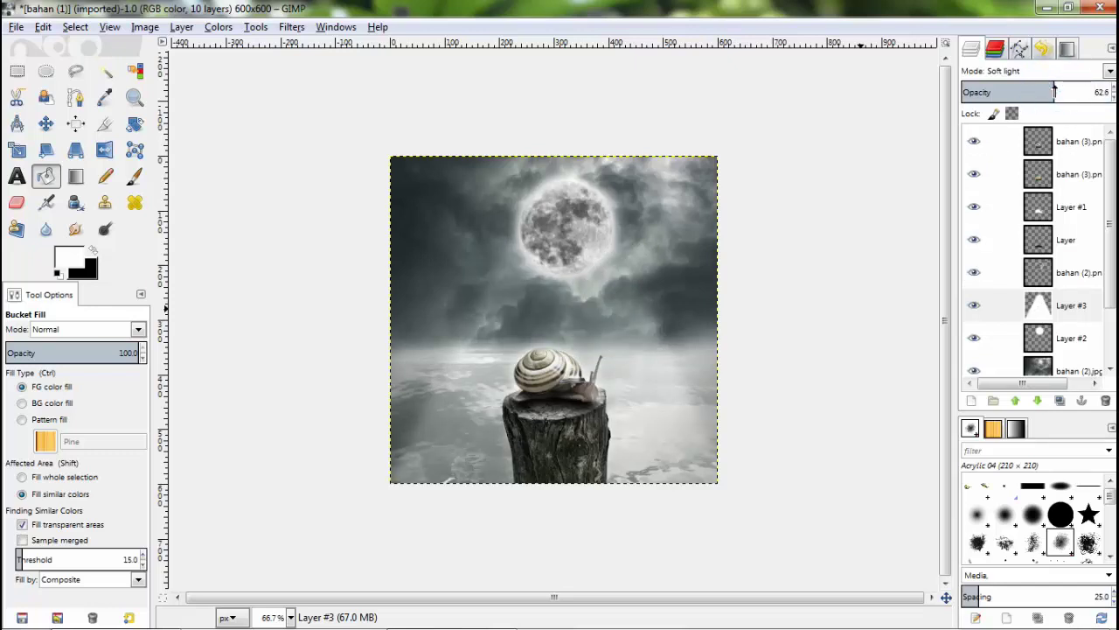
Set up the Eraser with the 2. Hardness 050 brush at size 58.32.
{"action": "left_click", "coordinate": [16, 202]}
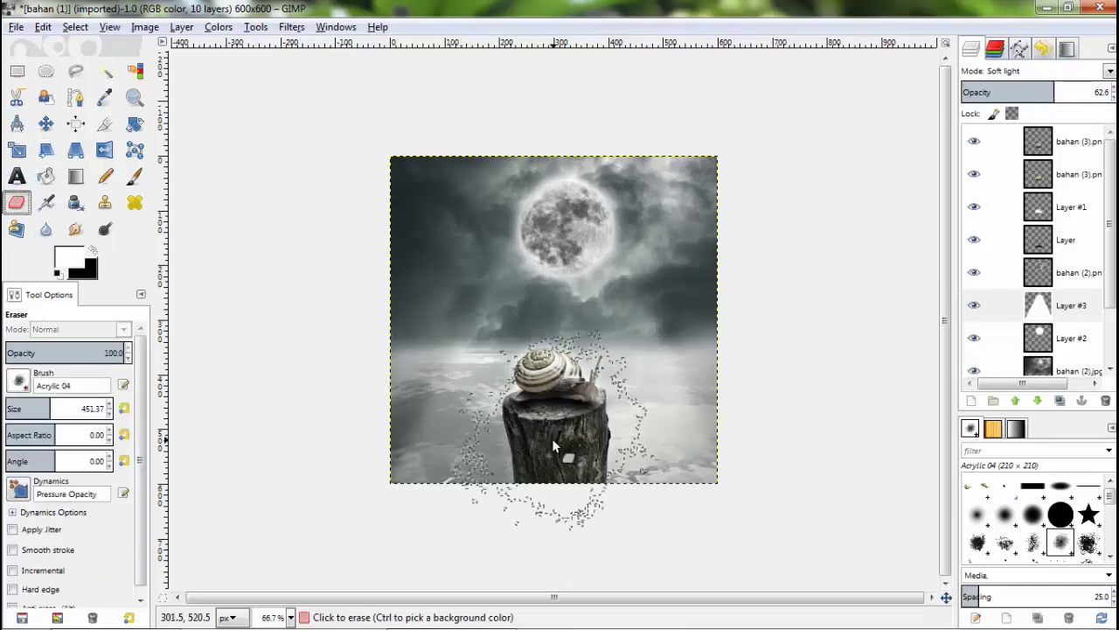
{"action": "left_click", "coordinate": [19, 379]}
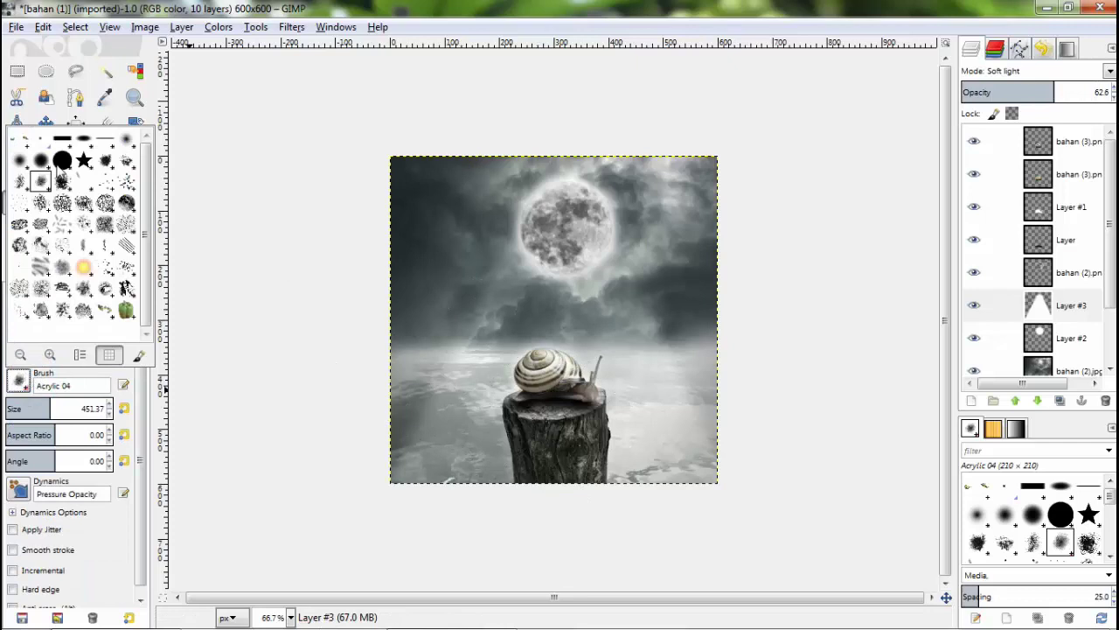
{"action": "left_click", "coordinate": [19, 160]}
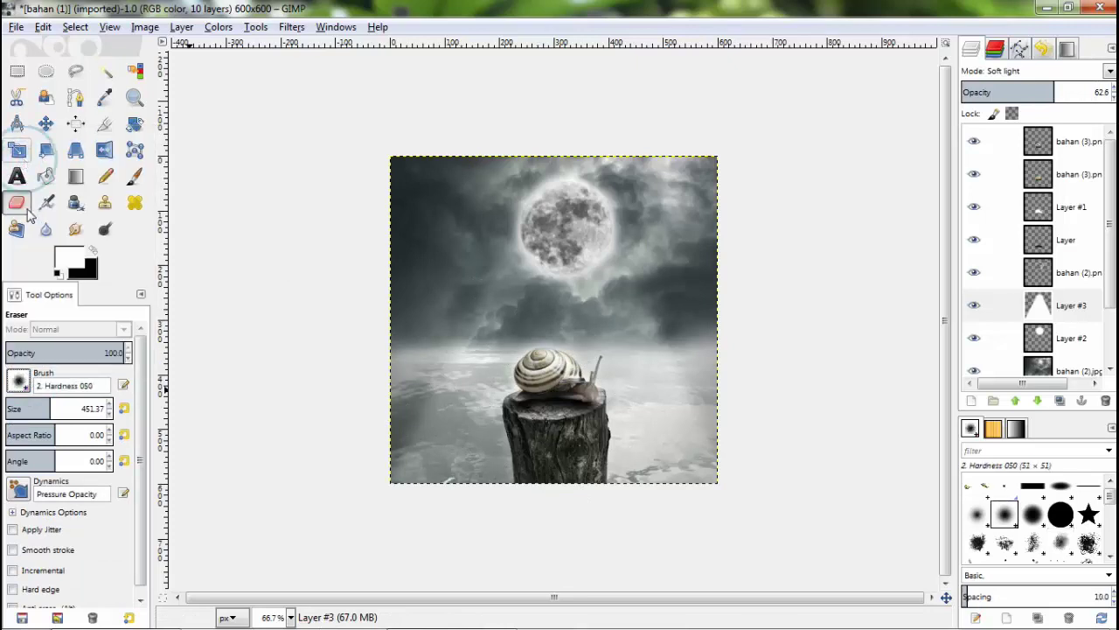
{"action": "left_click", "coordinate": [78, 408]}
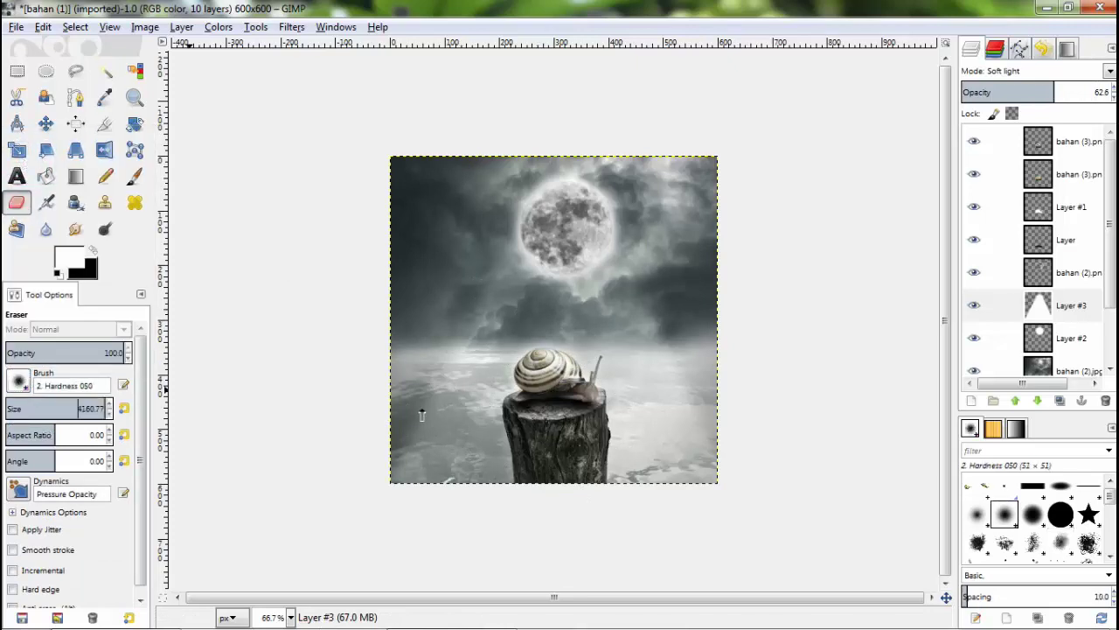
{"action": "left_click", "coordinate": [25, 409]}
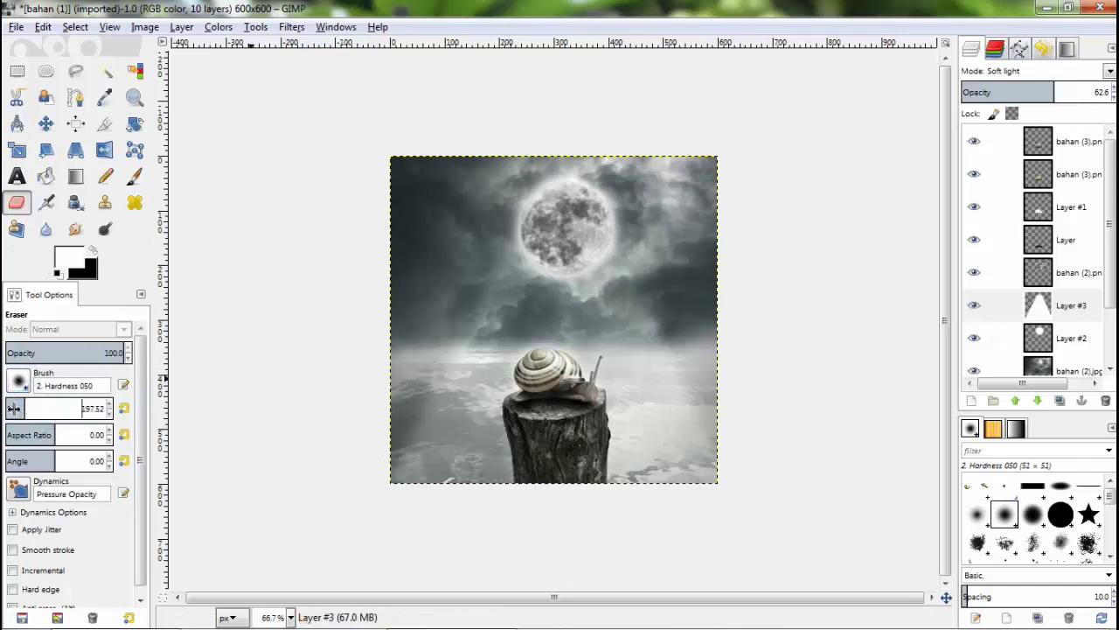
{"action": "left_click", "coordinate": [13, 408]}
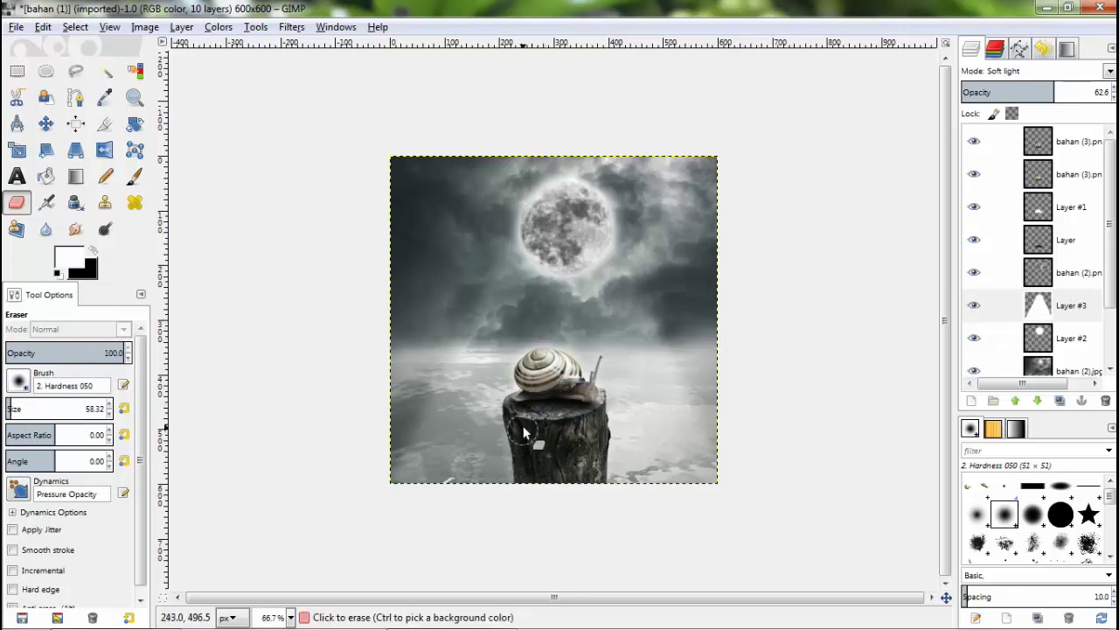
Erase the light-beam glow over the snail's body, undoing a stray stroke beside the stump.
{"action": "left_click_drag", "start_coordinate": [532, 400], "coordinate": [540, 386]}
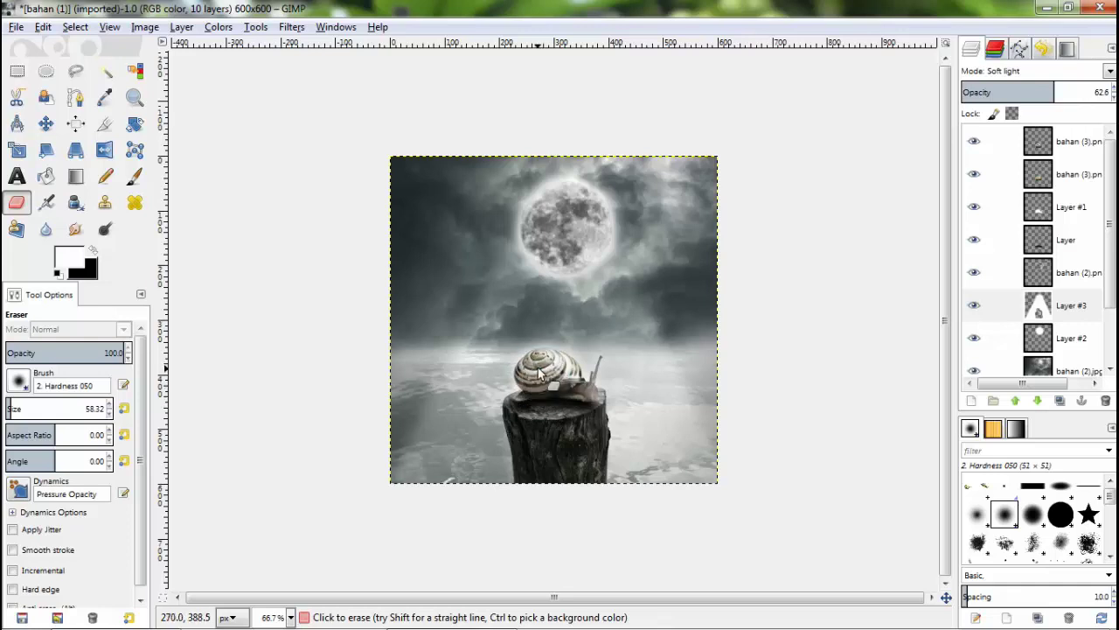
{"action": "left_click_drag", "start_coordinate": [493, 432], "coordinate": [506, 470]}
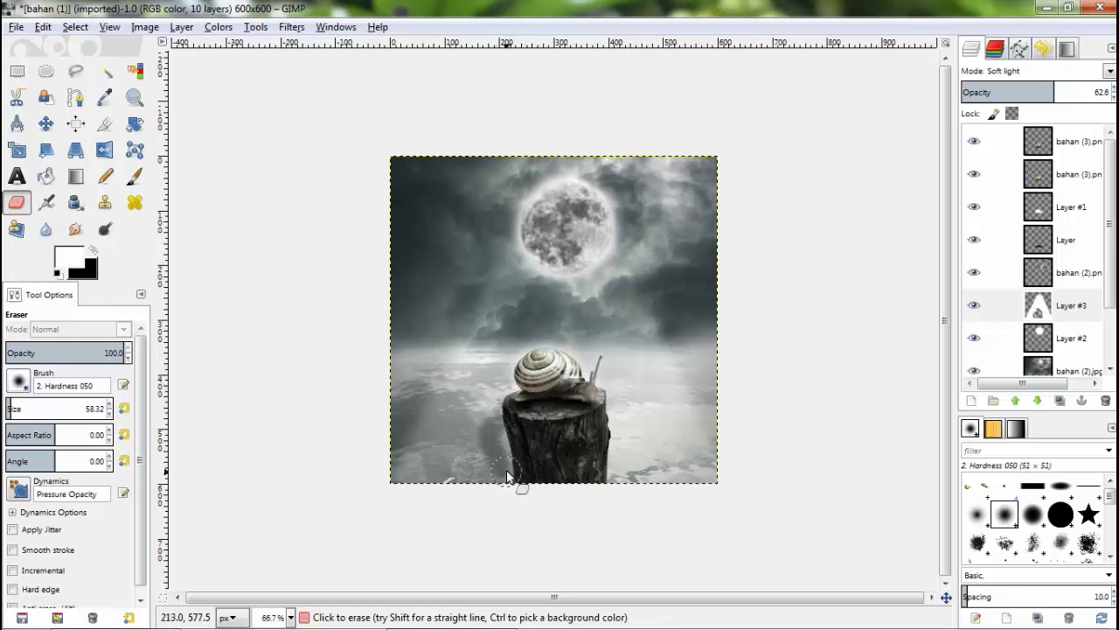
{"action": "key", "text": "ctrl+z"}
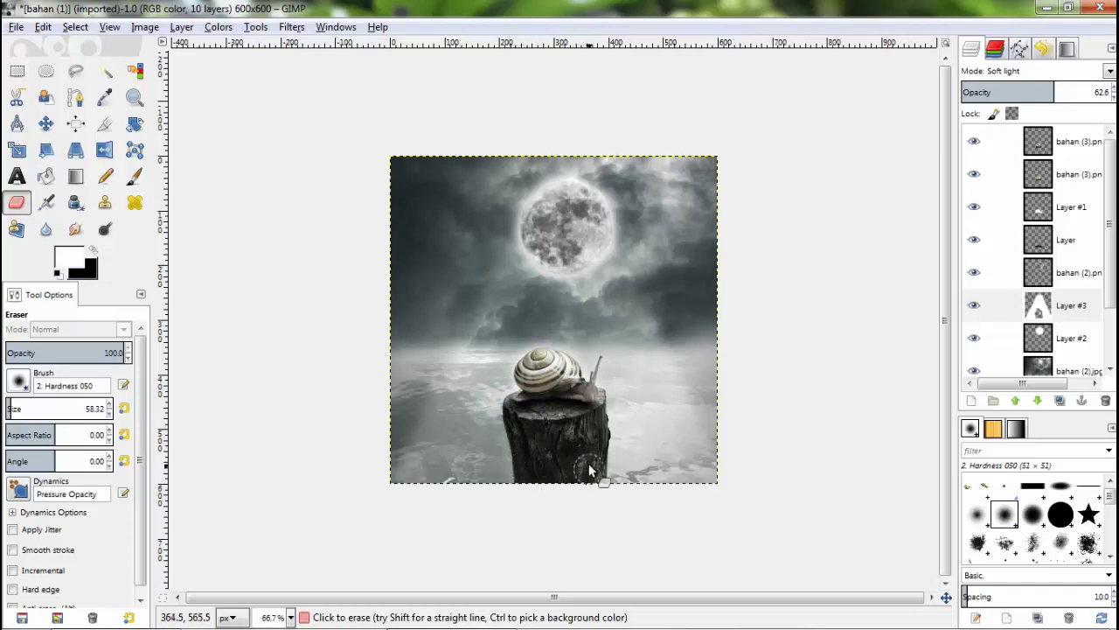
{"action": "left_click", "coordinate": [588, 427]}
{"action": "left_click_drag", "start_coordinate": [589, 427], "coordinate": [598, 424]}
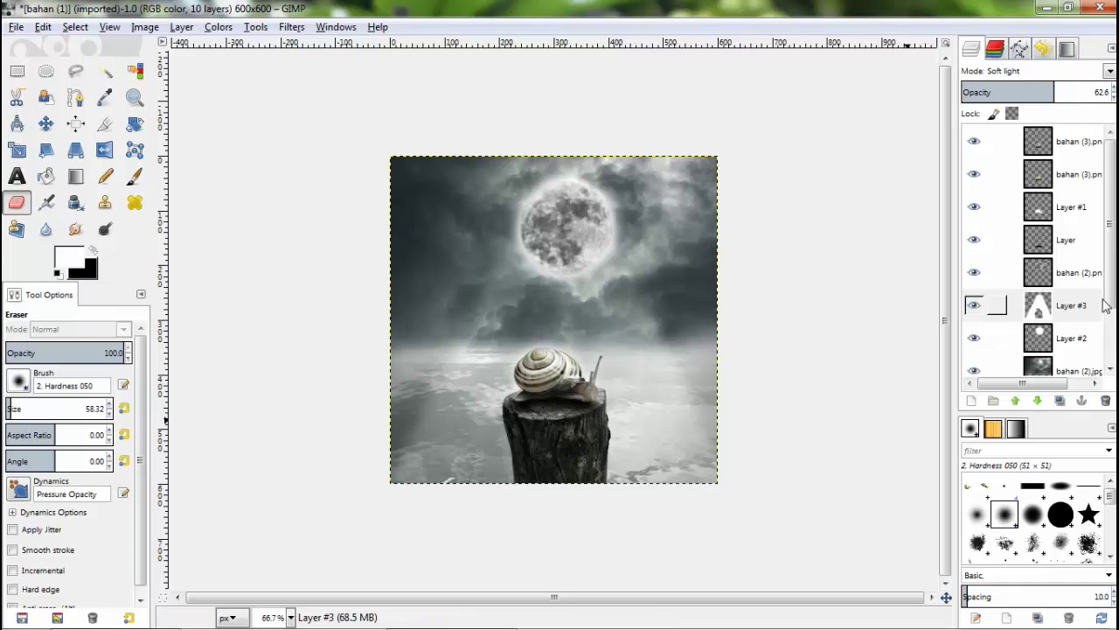
Add a new transparent Layer #4.
{"action": "scroll", "coordinate": [1076, 315], "scroll_direction": "down", "scroll_amount": 3}
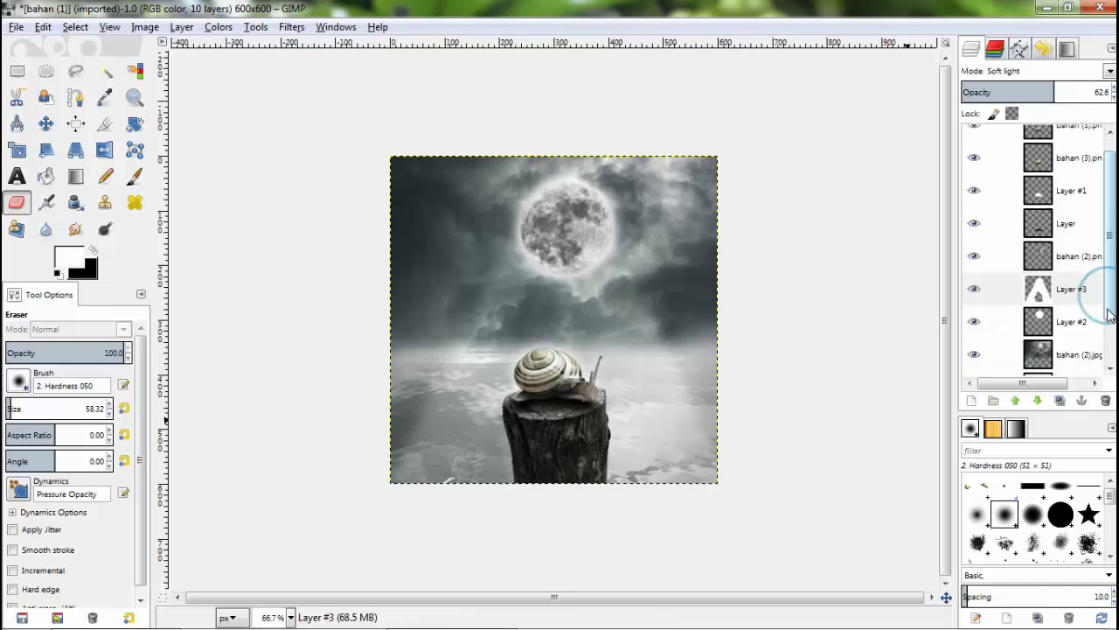
{"action": "right_click", "coordinate": [1056, 332]}
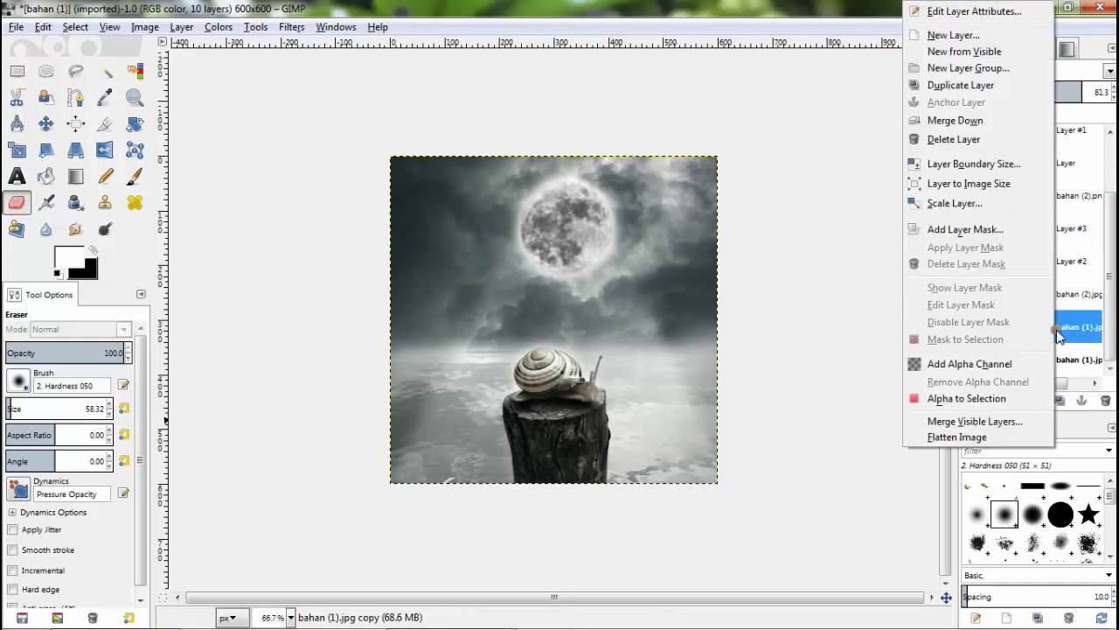
{"action": "left_click", "coordinate": [1112, 328]}
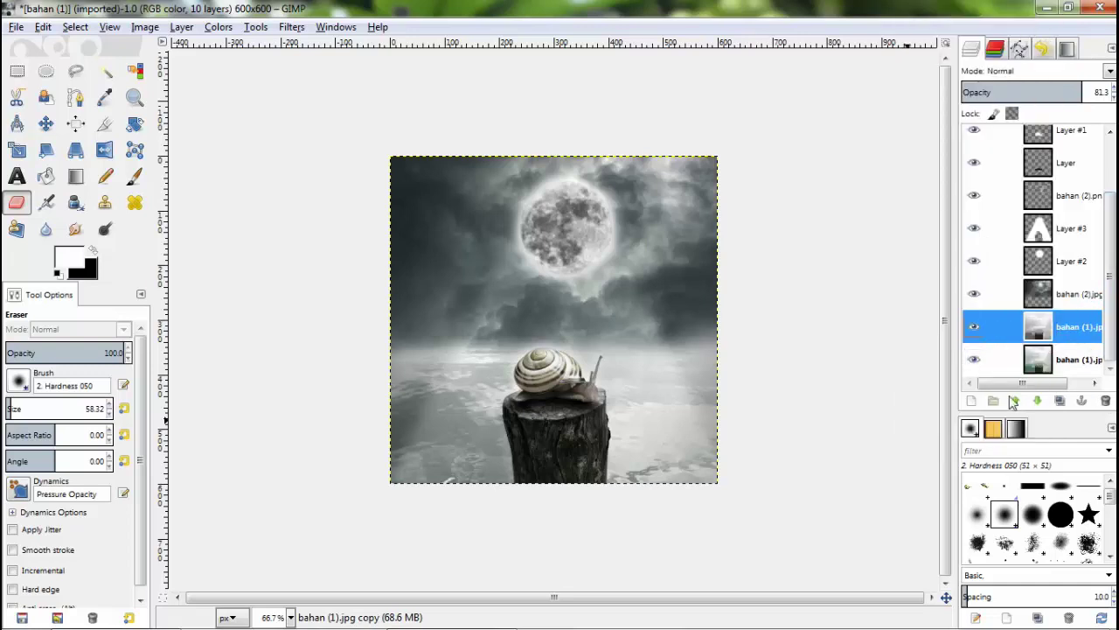
{"action": "left_click", "coordinate": [973, 400]}
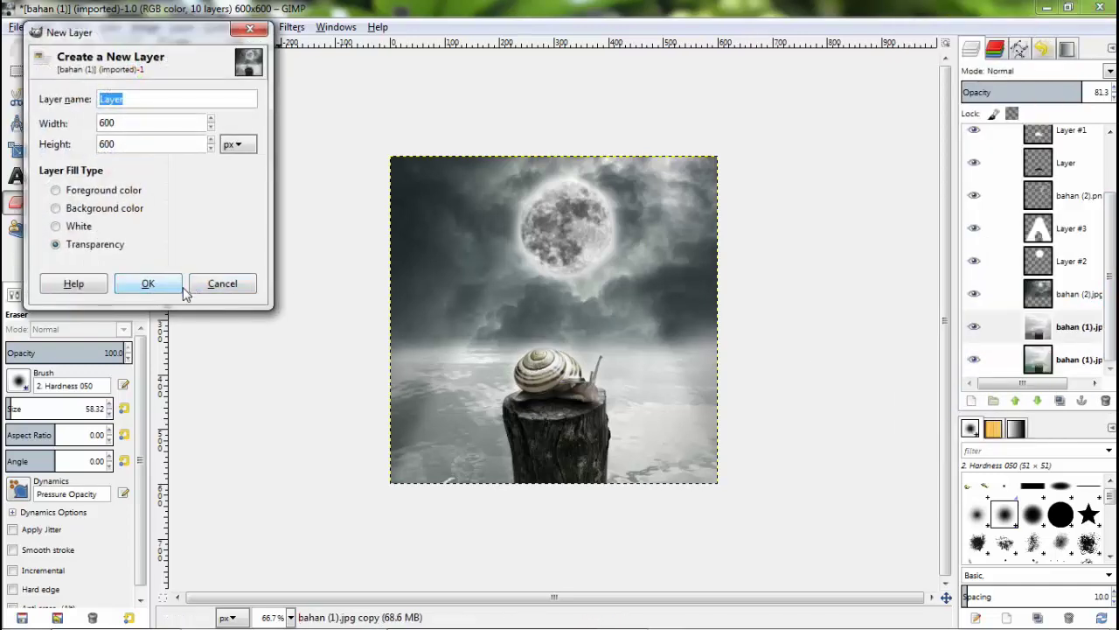
{"action": "left_click", "coordinate": [148, 284]}
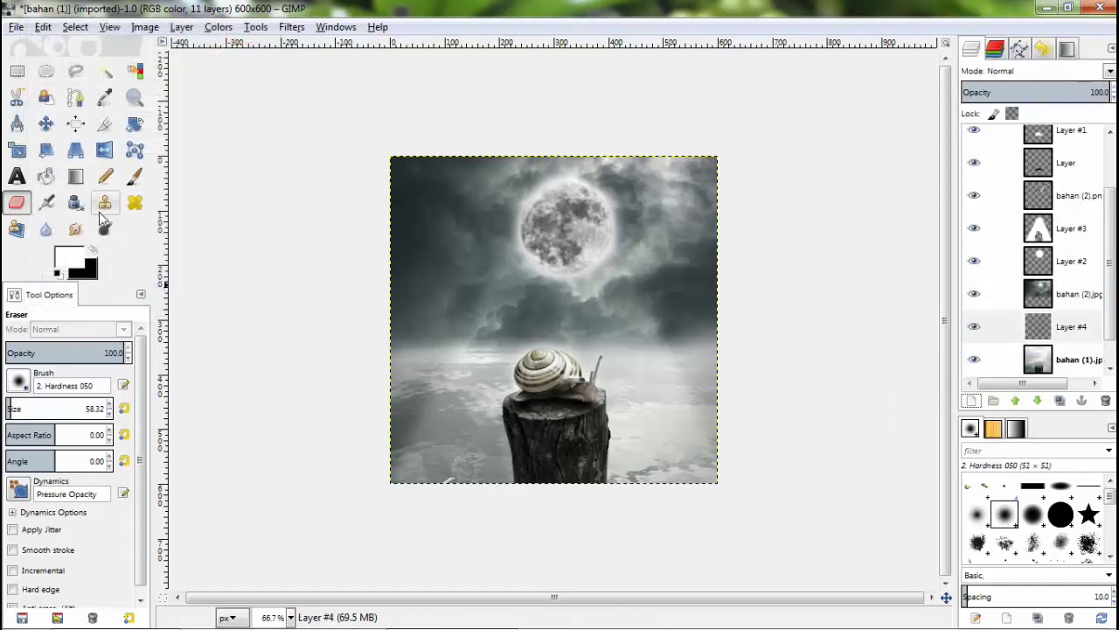
Set up the Paintbrush with black as the colour at size 93.76.
{"action": "left_click", "coordinate": [134, 175]}
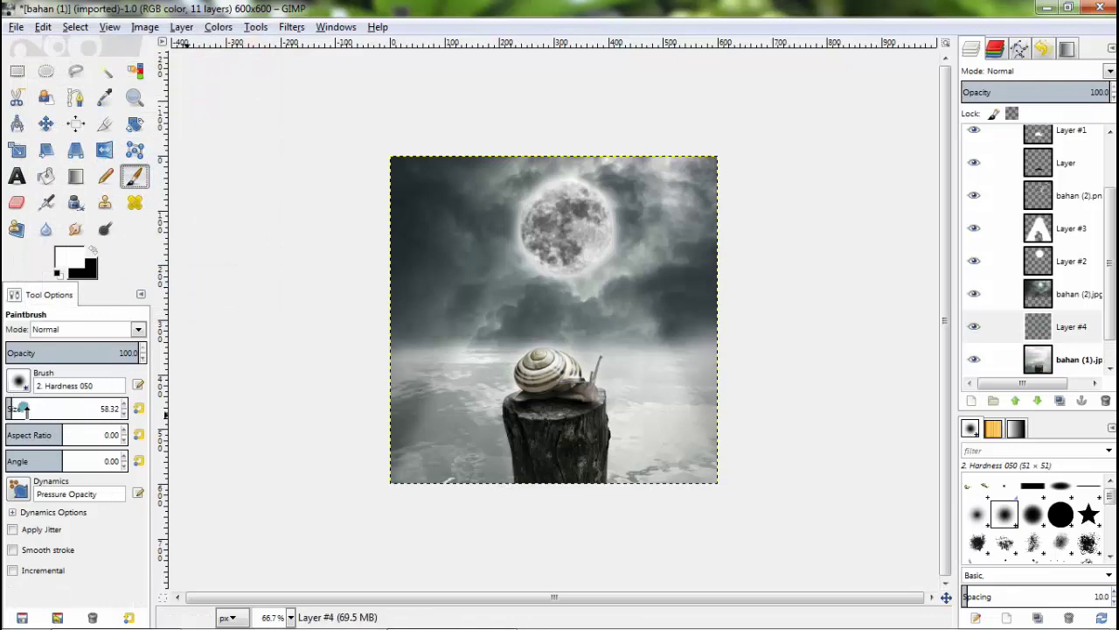
{"action": "left_click_drag", "start_coordinate": [24, 408], "coordinate": [32, 408]}
{"action": "left_click", "coordinate": [538, 459]}
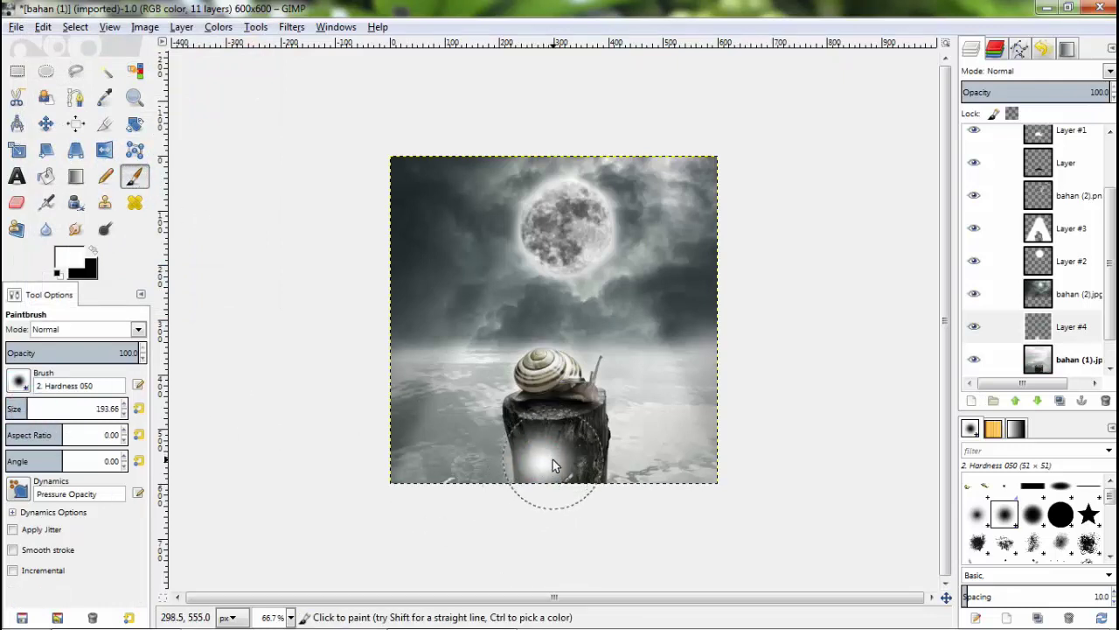
{"action": "key", "text": "ctrl+z"}
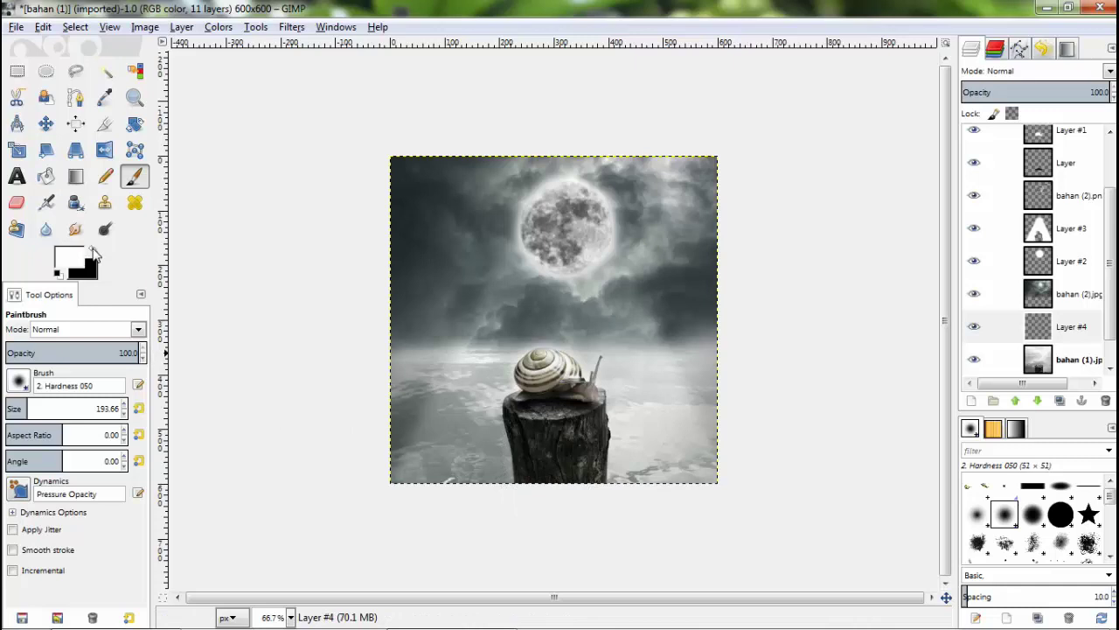
{"action": "left_click", "coordinate": [94, 253]}
{"action": "left_click", "coordinate": [15, 408]}
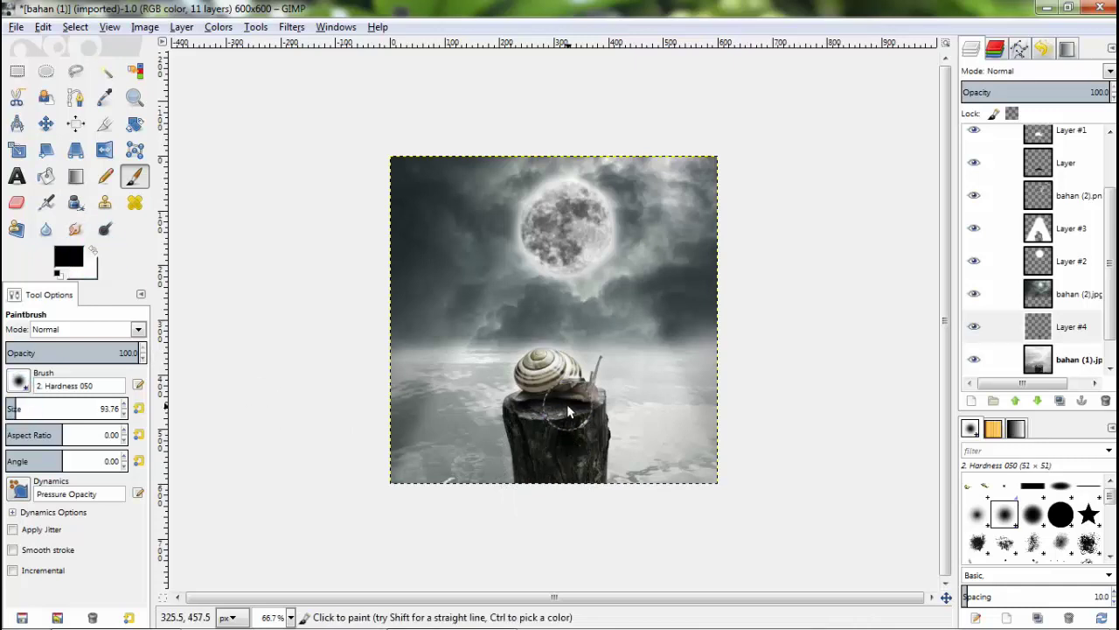
Paint black shading over the stump and lower Layer #4's opacity to about 42.9.
{"action": "left_click_drag", "start_coordinate": [578, 431], "coordinate": [584, 488]}
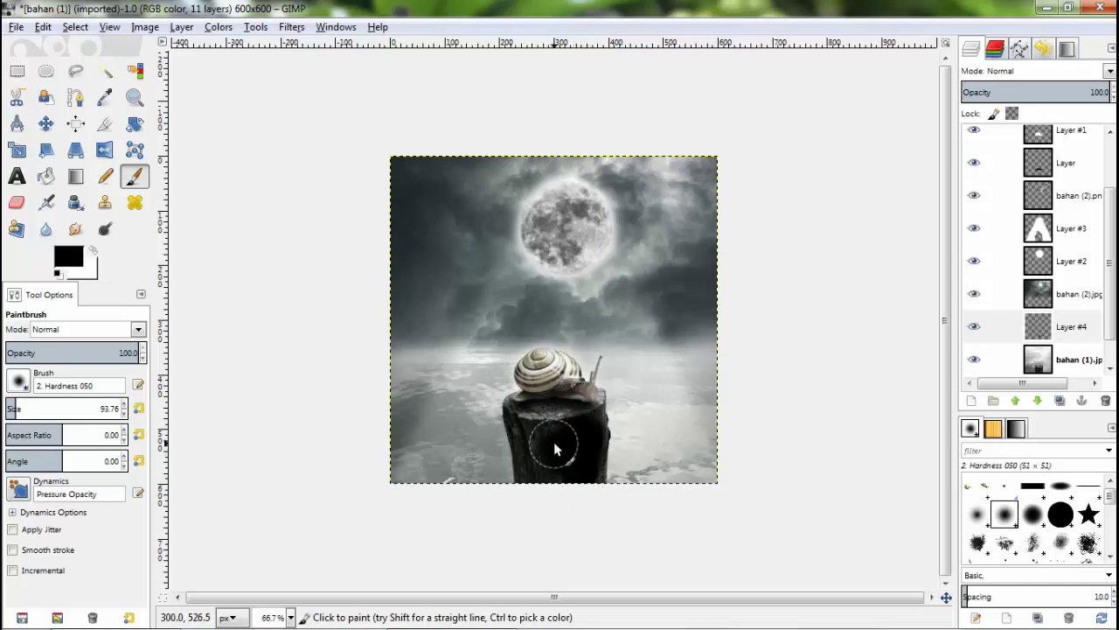
{"action": "mouse_move", "coordinate": [552, 446]}
{"action": "left_mouse_down"}
{"action": "mouse_move", "coordinate": [515, 422]}
{"action": "mouse_move", "coordinate": [524, 462]}
{"action": "mouse_move", "coordinate": [544, 480]}
{"action": "mouse_move", "coordinate": [549, 400]}
{"action": "mouse_move", "coordinate": [539, 424]}
{"action": "mouse_move", "coordinate": [565, 428]}
{"action": "mouse_move", "coordinate": [550, 405]}
{"action": "mouse_move", "coordinate": [529, 412]}
{"action": "mouse_move", "coordinate": [592, 455]}
{"action": "mouse_move", "coordinate": [590, 477]}
{"action": "left_mouse_up"}
{"action": "mouse_move", "coordinate": [1056, 93]}
{"action": "left_mouse_down"}
{"action": "mouse_move", "coordinate": [1010, 97]}
{"action": "mouse_move", "coordinate": [1025, 112]}
{"action": "left_mouse_up"}
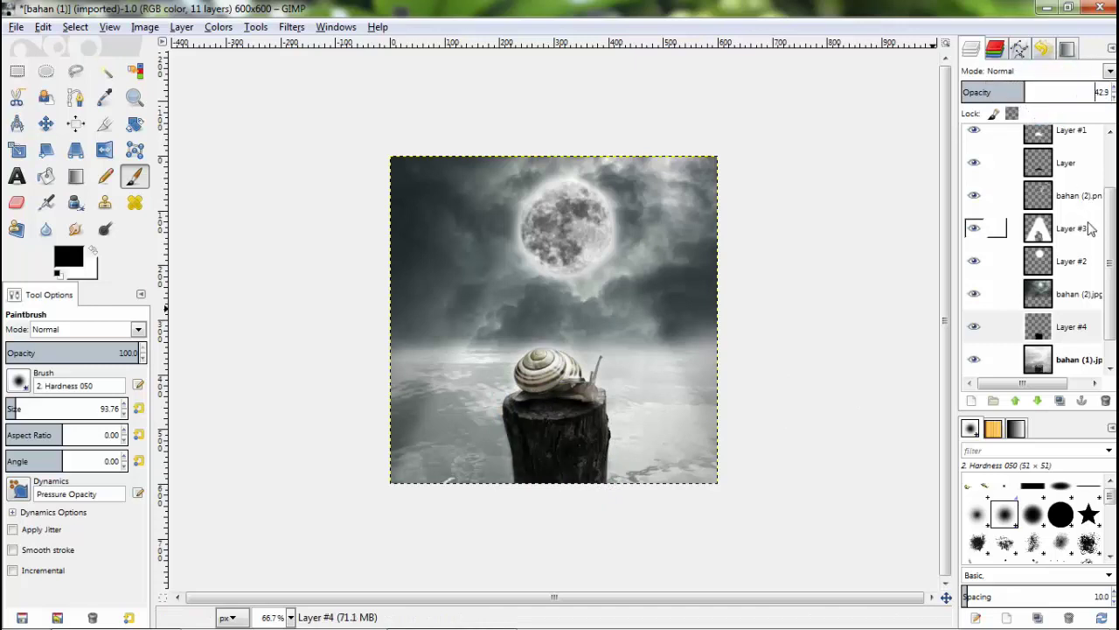
Switch Layer #4's black stump shading to Soft light mode at roughly 58.8 opacity.
{"action": "scroll", "coordinate": [1109, 245], "scroll_direction": "down", "scroll_amount": 1}
{"action": "left_click", "coordinate": [1076, 354]}
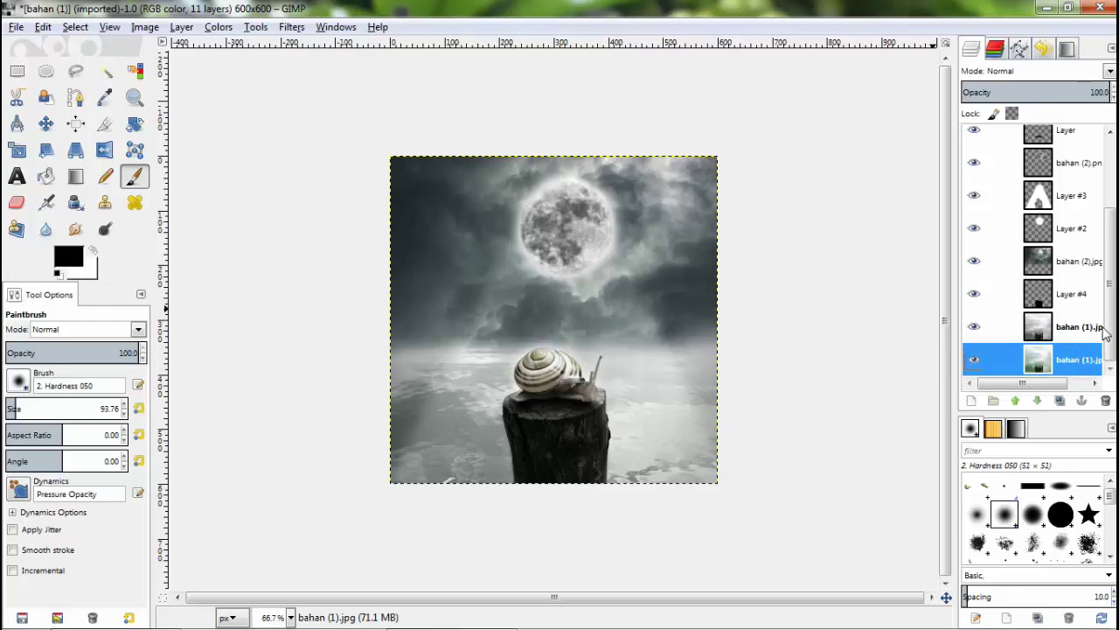
{"action": "left_click_drag", "start_coordinate": [1108, 306], "coordinate": [1109, 273]}
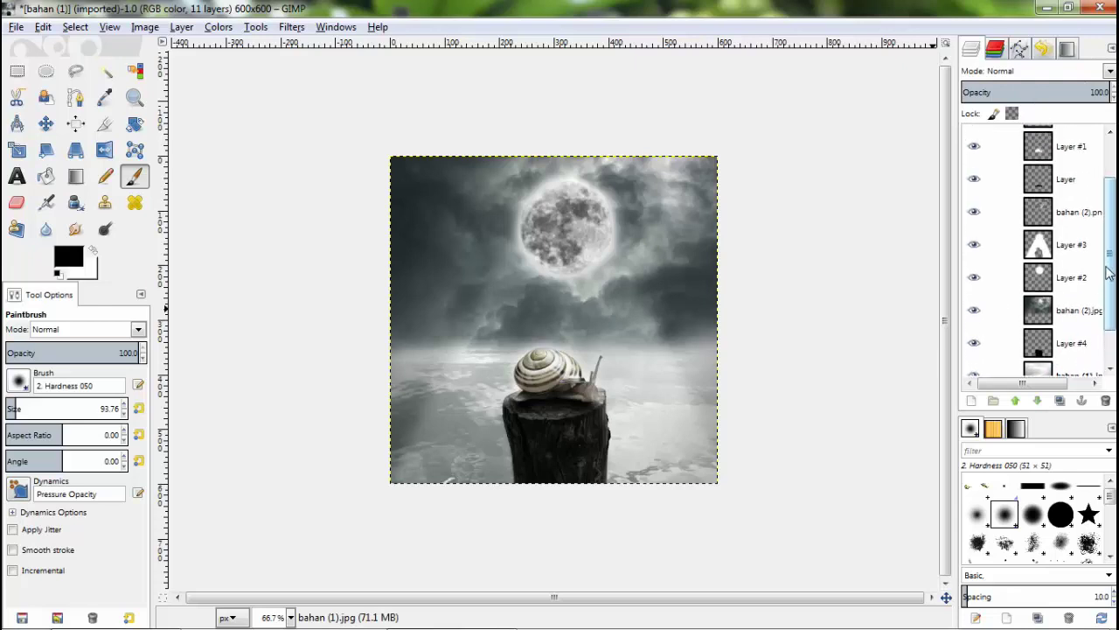
{"action": "scroll", "coordinate": [1104, 297], "scroll_direction": "down", "scroll_amount": 1}
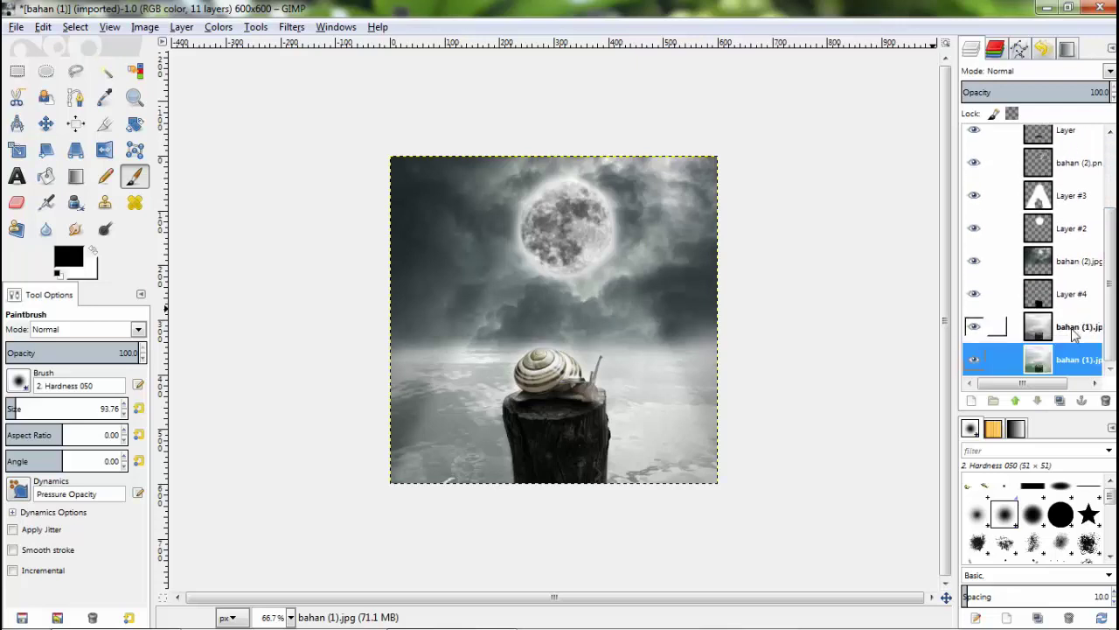
{"action": "left_click", "coordinate": [1071, 296]}
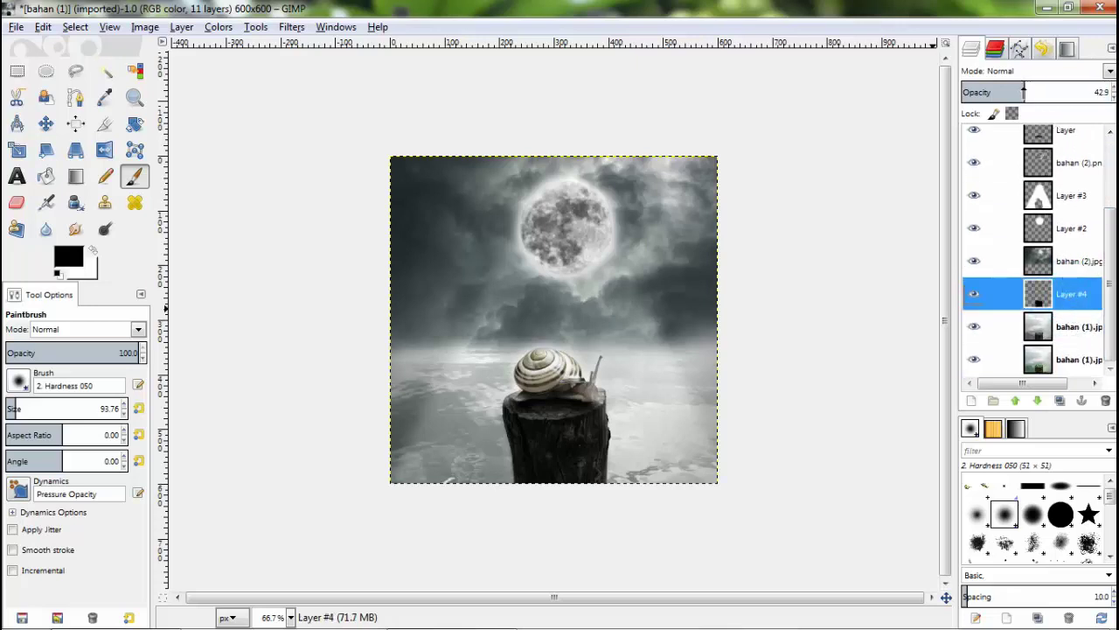
{"action": "left_click", "coordinate": [1109, 71]}
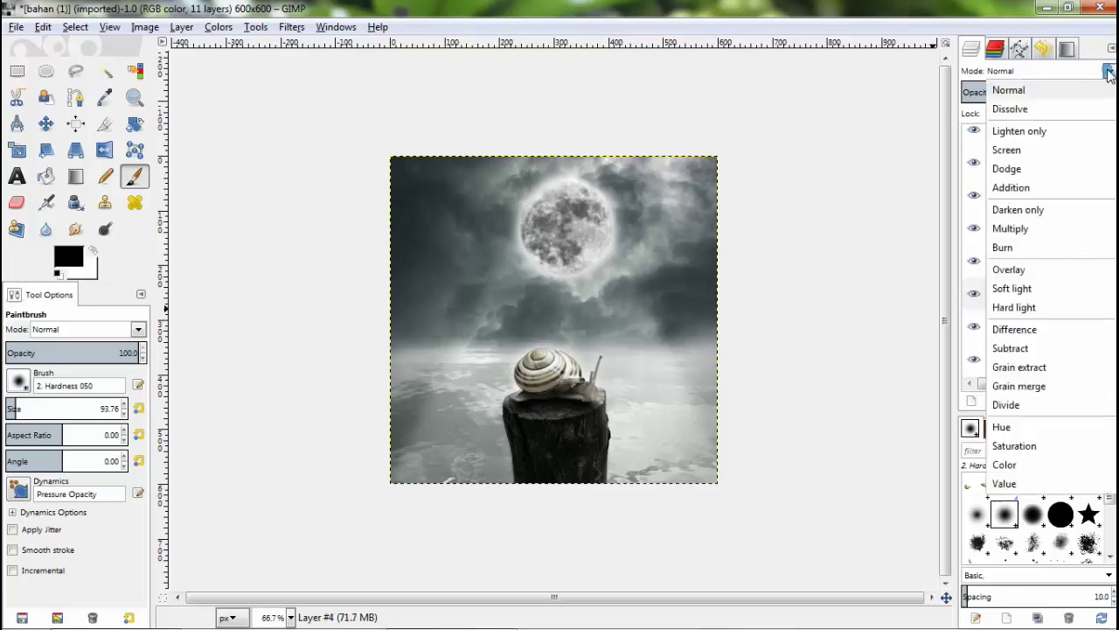
{"action": "left_click", "coordinate": [1019, 291]}
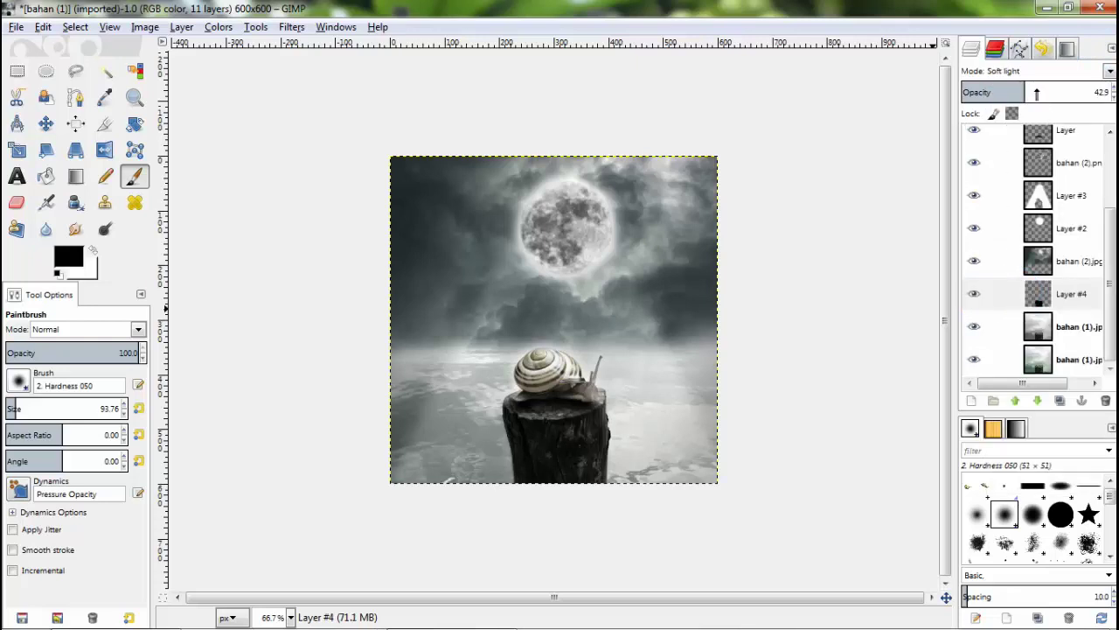
{"action": "left_click_drag", "start_coordinate": [1036, 92], "coordinate": [1049, 95]}
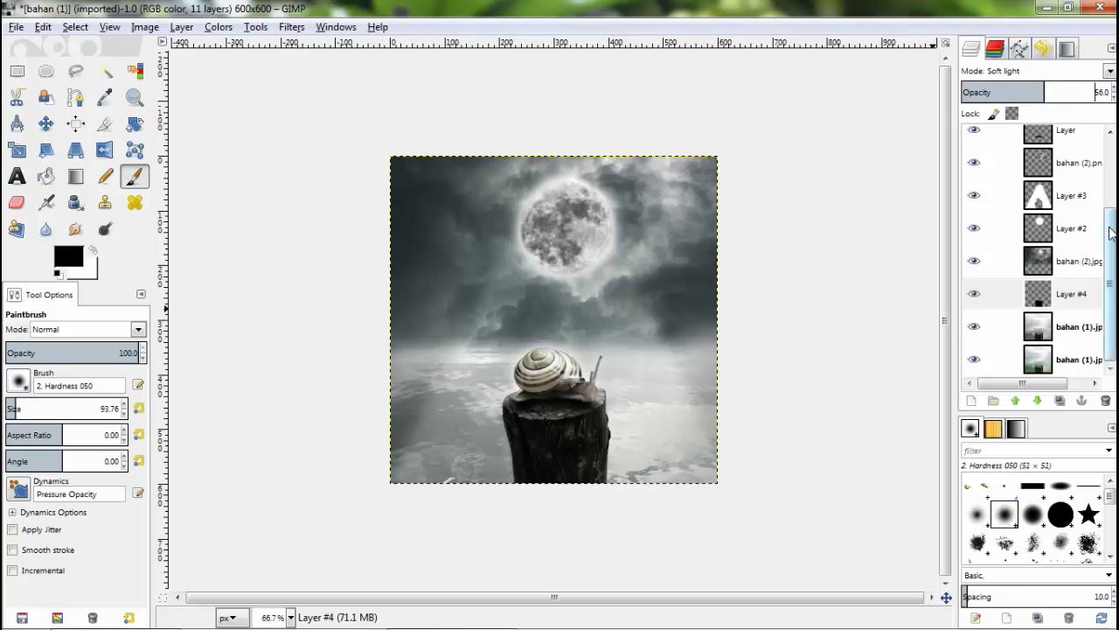
{"action": "left_click", "coordinate": [1068, 362]}
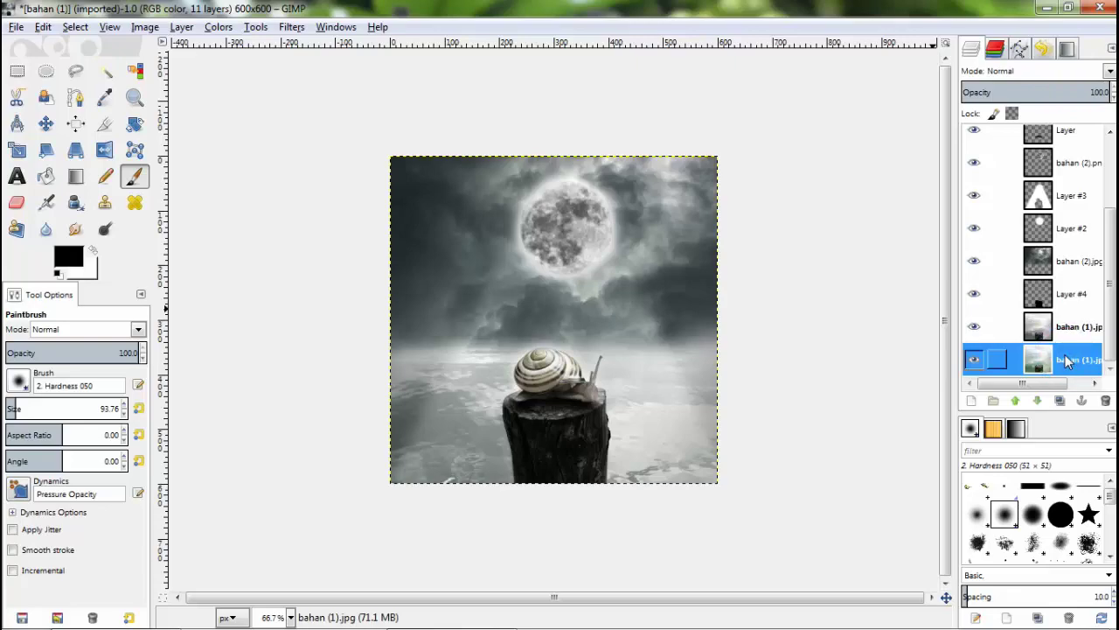